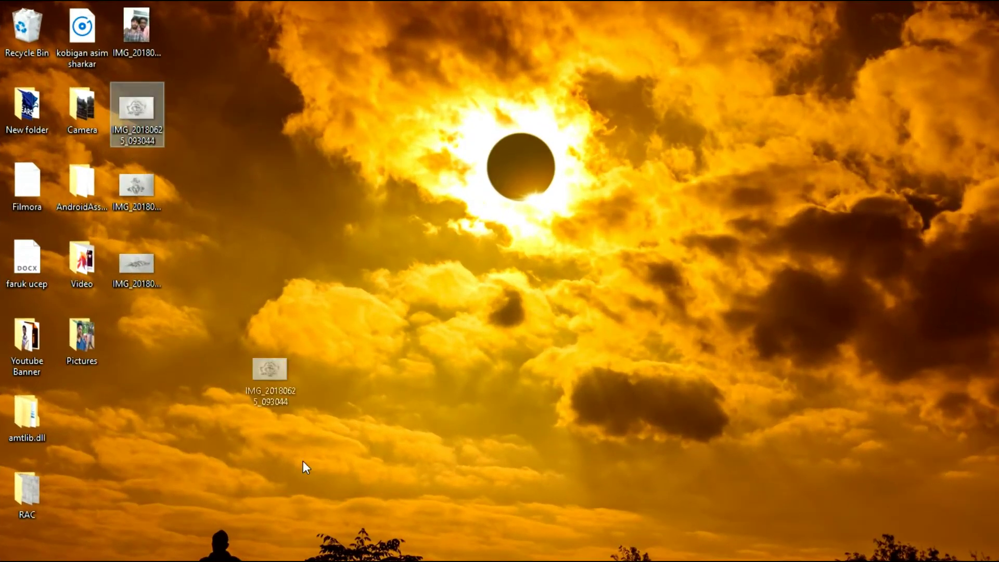
Step: Switch from the desktop to the blank Untitled-1 document in Illustrator
click(414, 549)
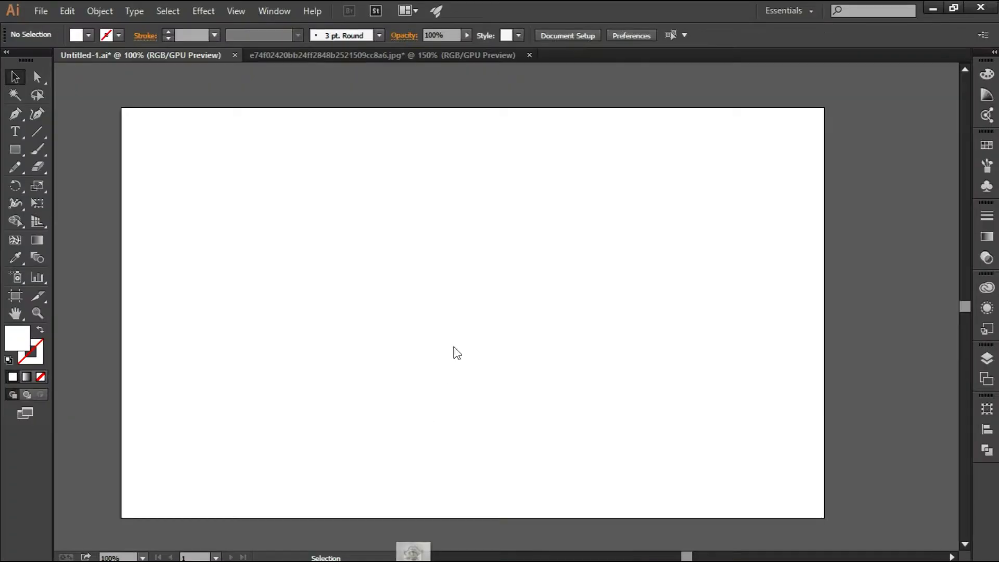
Step: Place the pirate skull pencil sketch as a linked image and shrink it toward artboard size
click(467, 258)
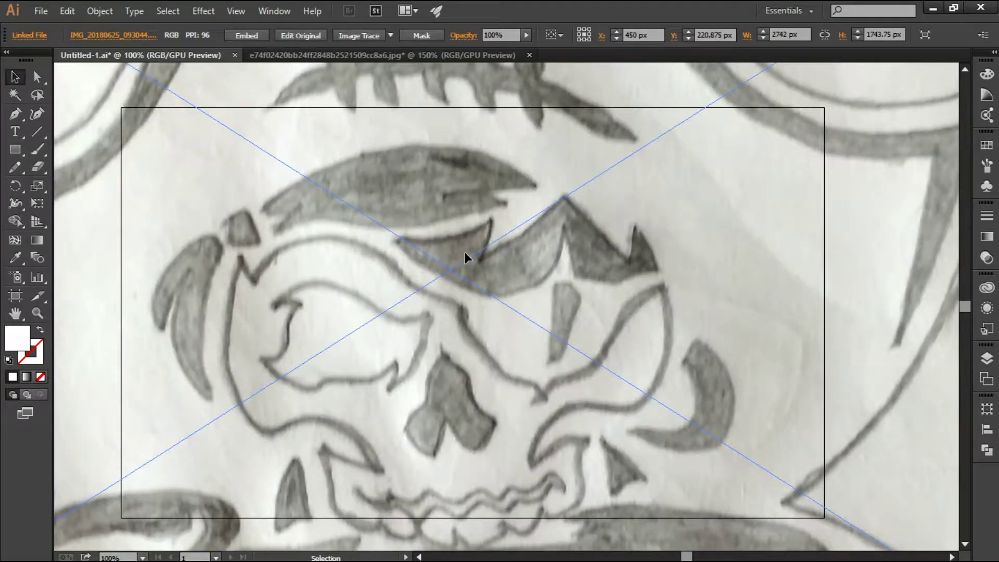
scroll(387, 231, down, 1)
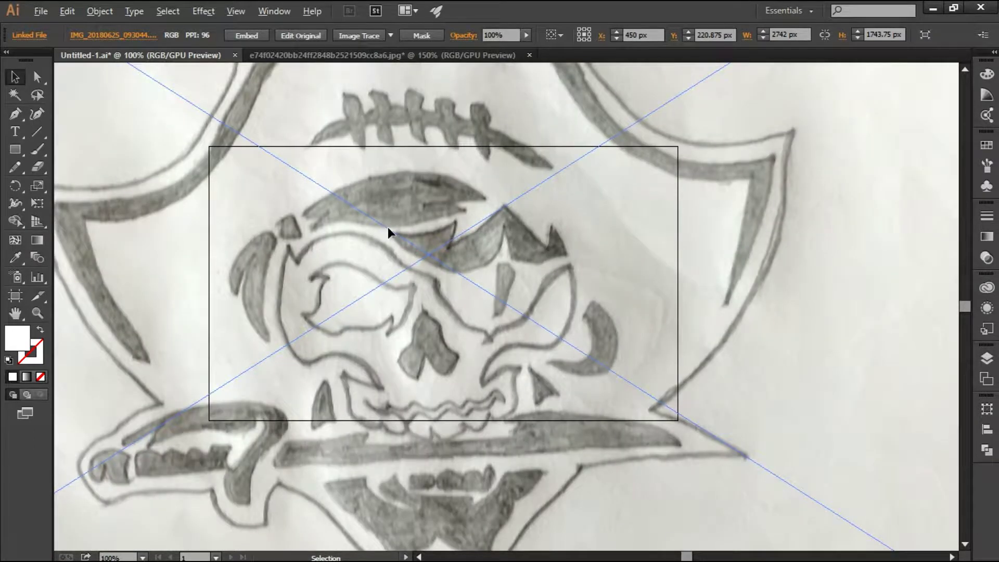
scroll(509, 349, down, 1)
scroll(514, 351, down, 2)
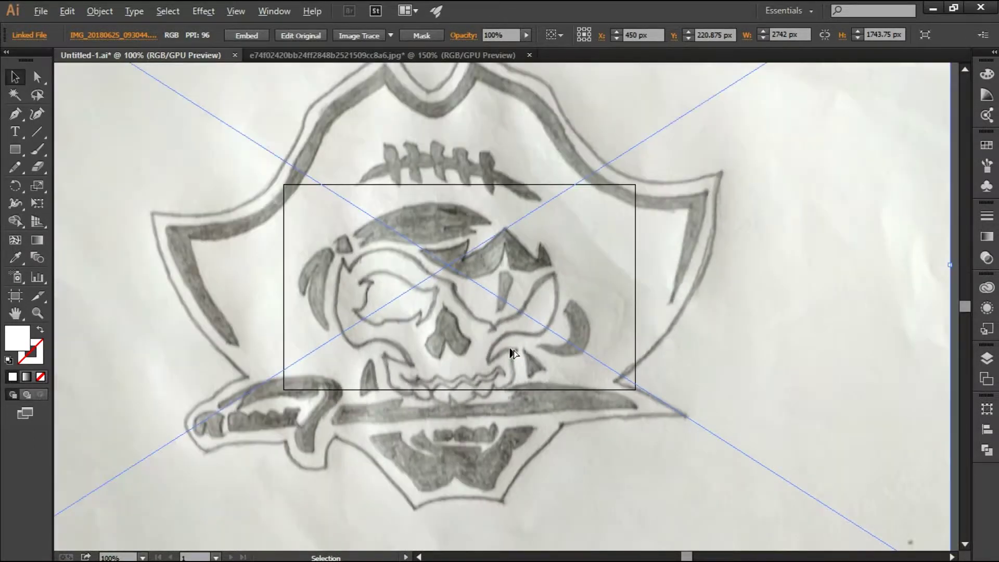
scroll(514, 351, down, 2)
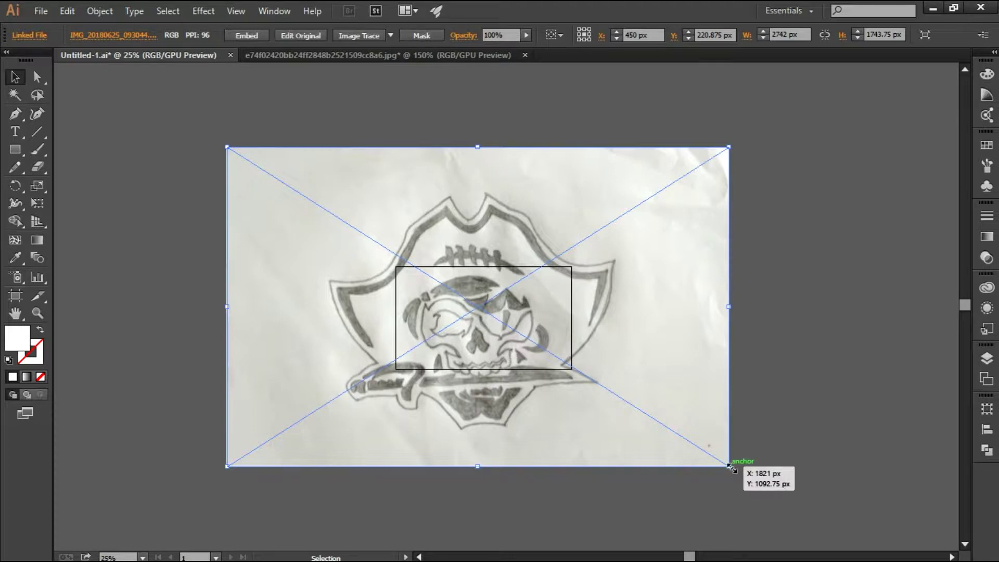
drag(727, 465, 558, 363)
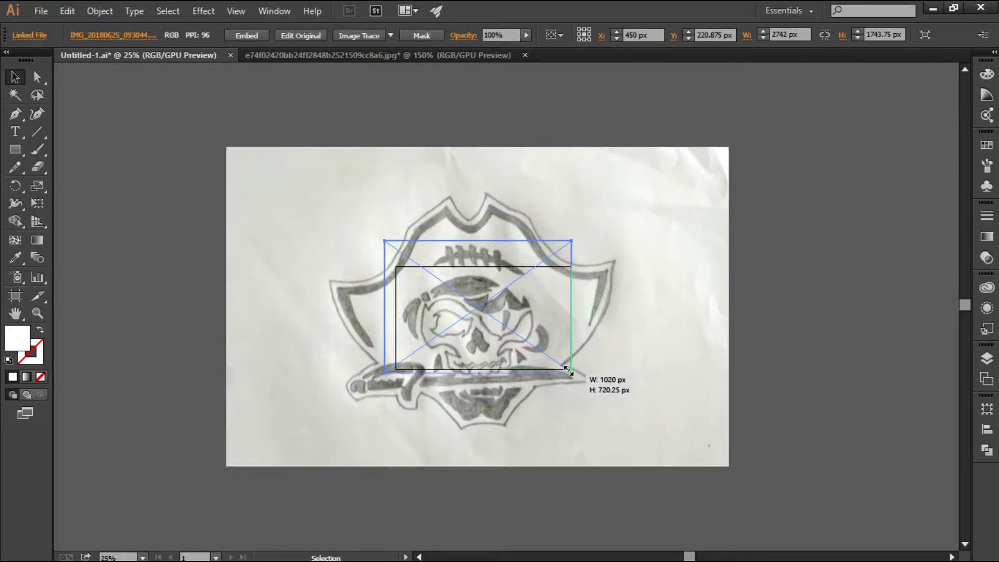
Step: Scale the sketch further to about 837 × 535 px and position it within the artboard
scroll(554, 362, up, 2)
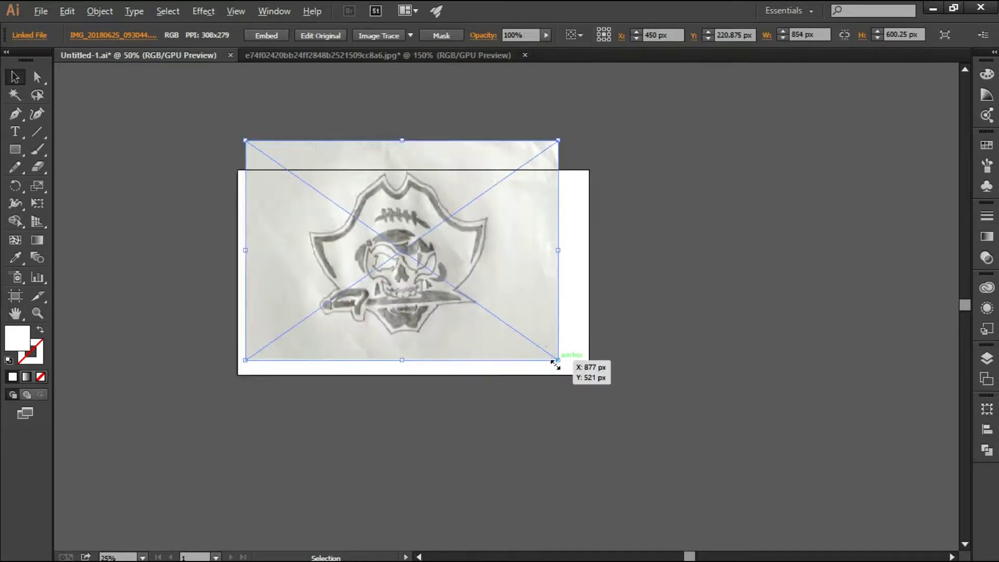
scroll(554, 362, up, 1)
mouse_move(342, 199)
mouse_down()
mouse_move(395, 283)
mouse_move(382, 249)
mouse_up()
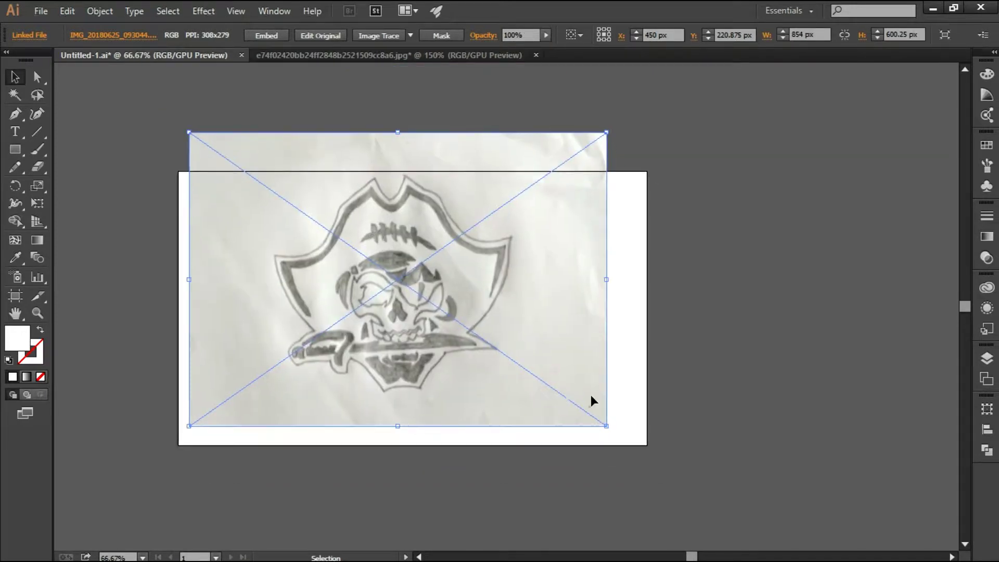
drag(584, 384, 603, 403)
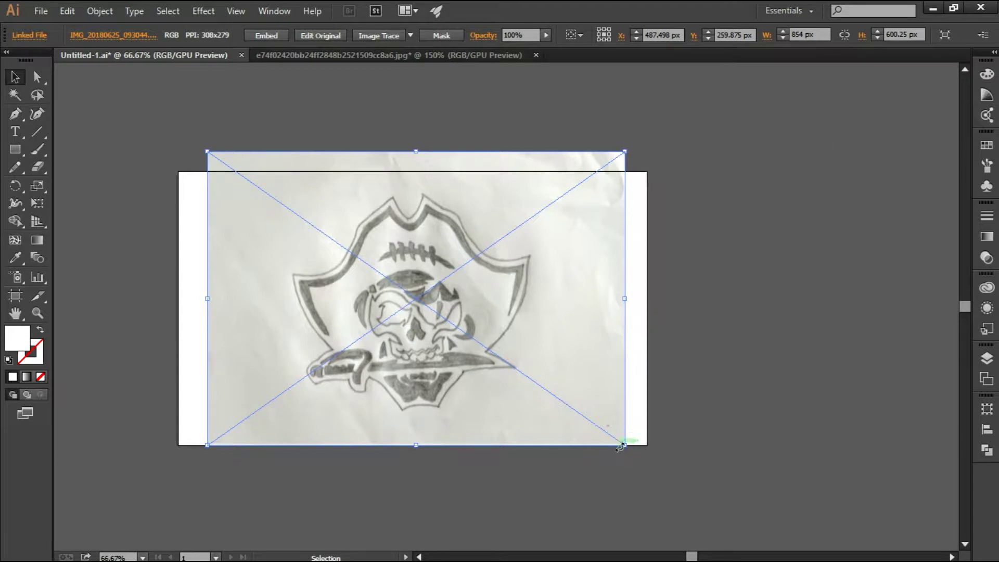
drag(624, 446, 621, 431)
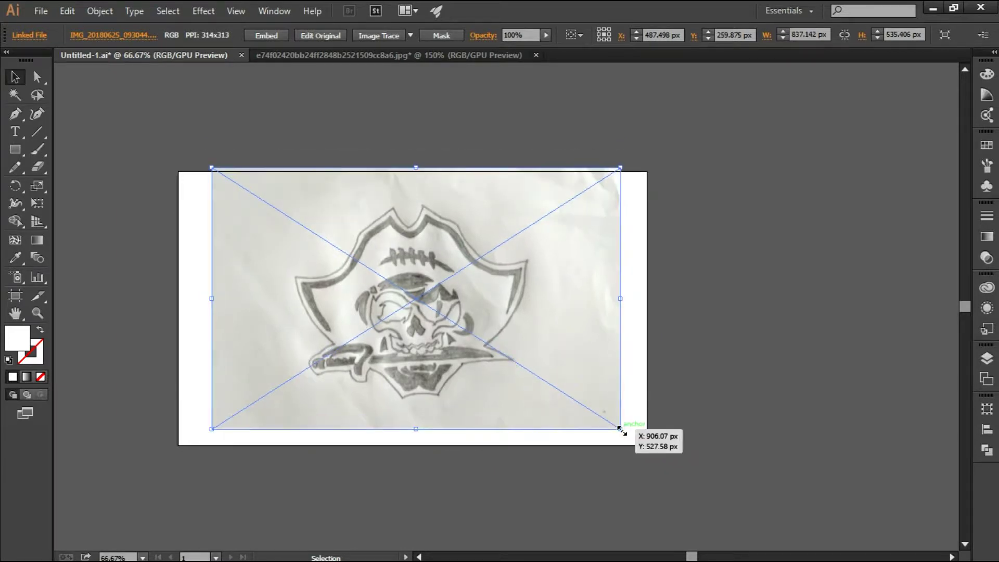
drag(466, 323, 461, 305)
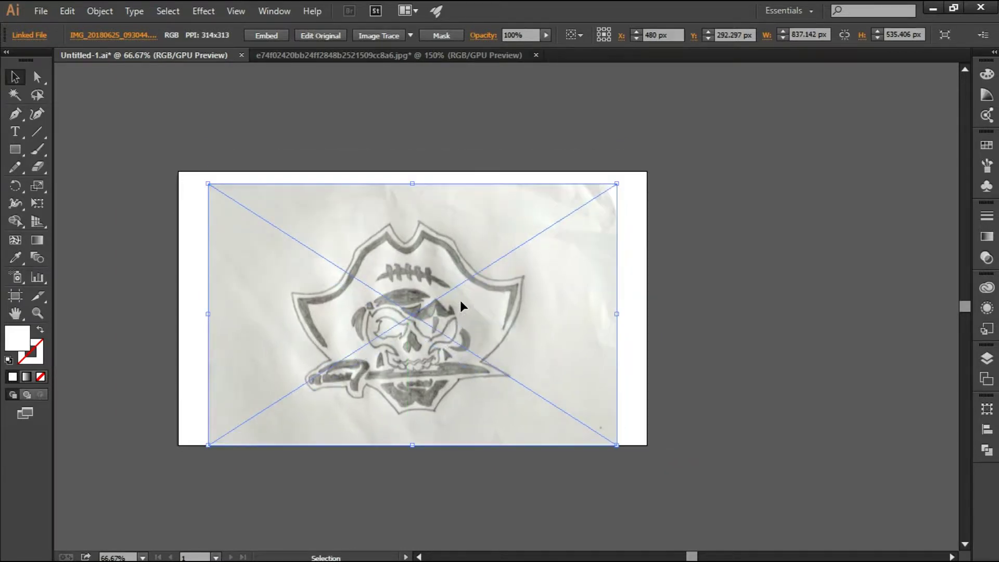
drag(459, 307, 459, 306)
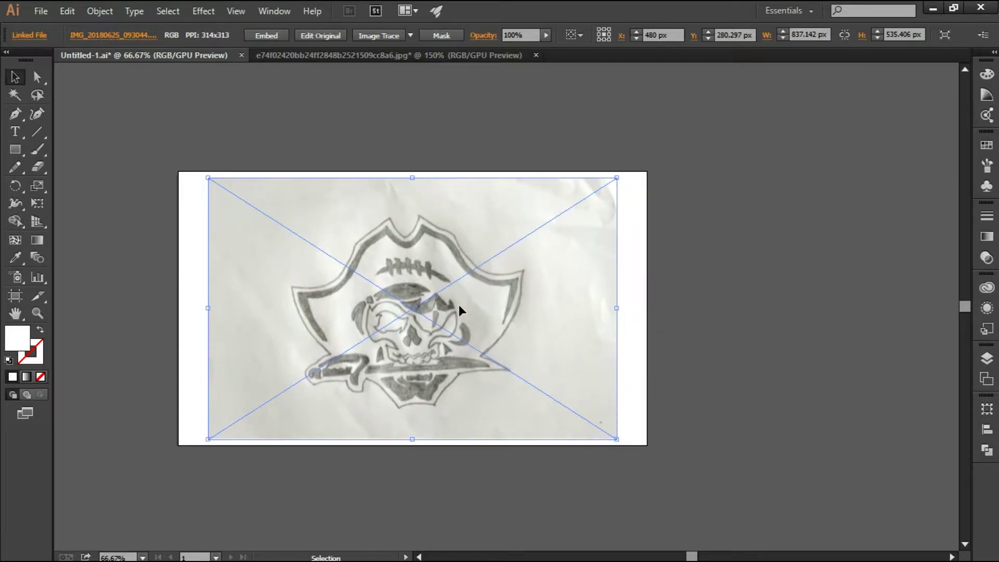
Step: Lock the placed sketch via Object > Lock > Selection
click(99, 11)
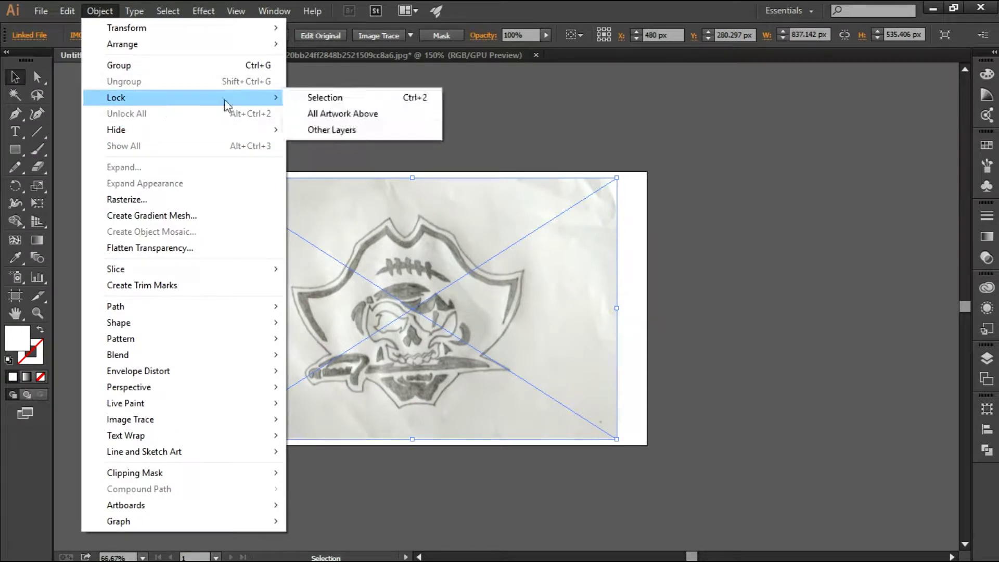
click(298, 99)
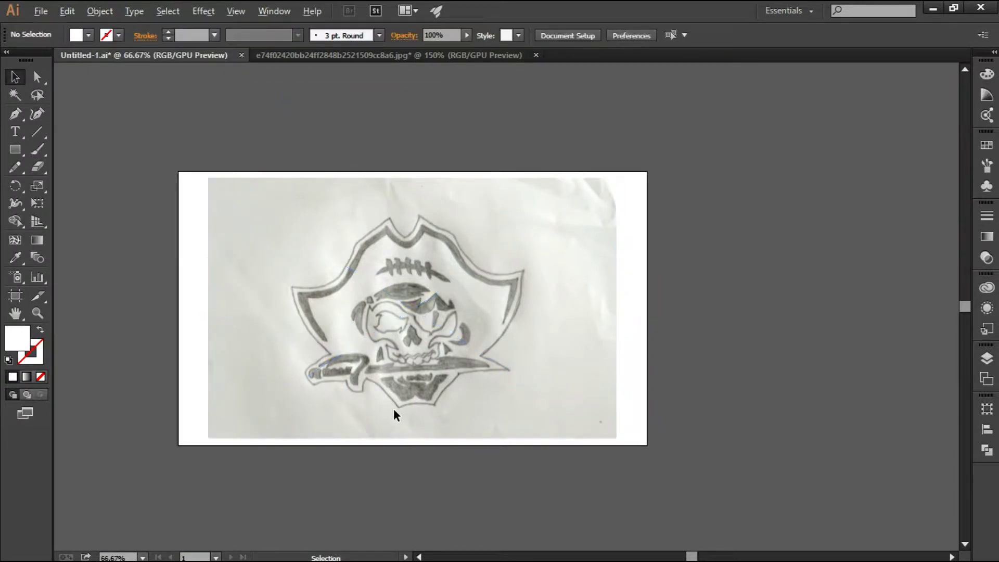
scroll(395, 410, up, 1)
scroll(394, 409, up, 1)
mouse_move(377, 191)
mouse_down()
mouse_move(385, 275)
mouse_move(373, 258)
mouse_up()
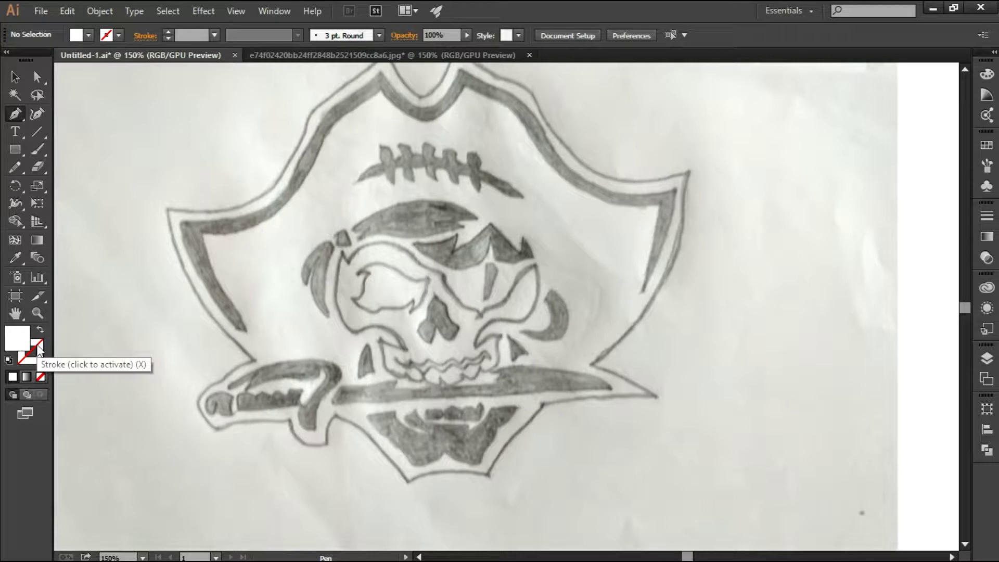
Step: Set drawing to no fill with a black 1 pt stroke
double_click(24, 340)
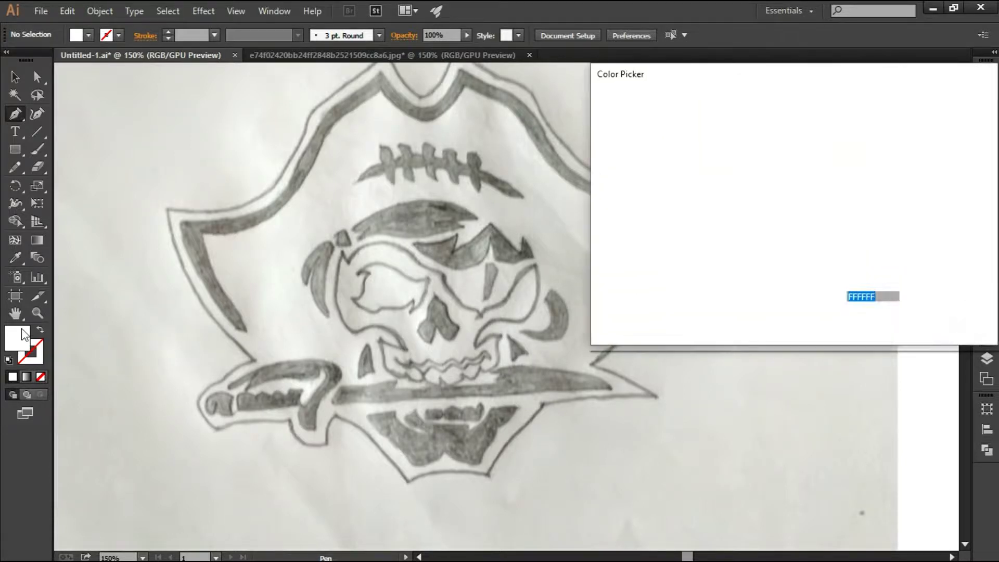
drag(665, 270, 595, 326)
click(978, 120)
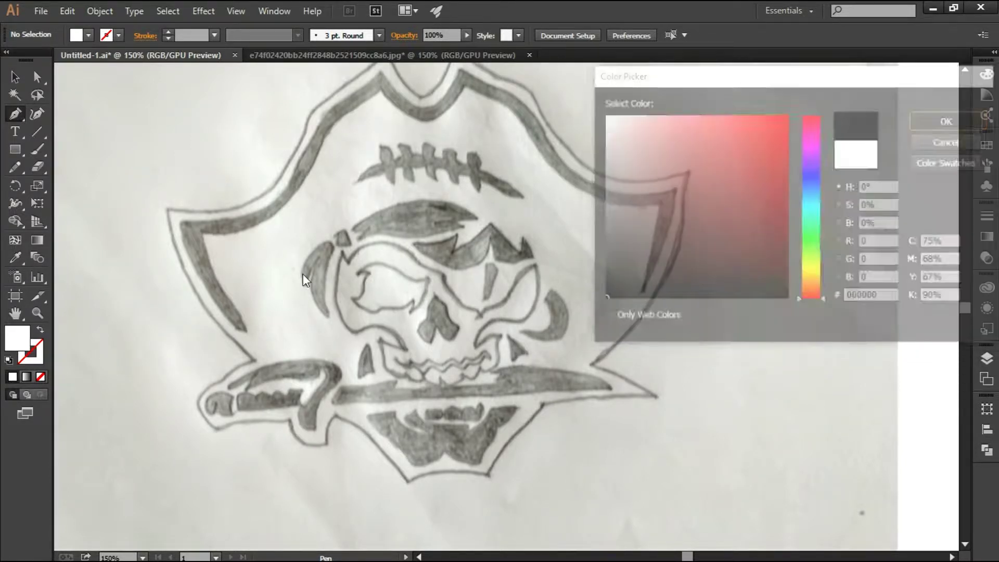
key(shift+x)
Step: Trace the outer outline with the Pen tool around the beard, jaw and sword hilt
scroll(348, 386, up, 1)
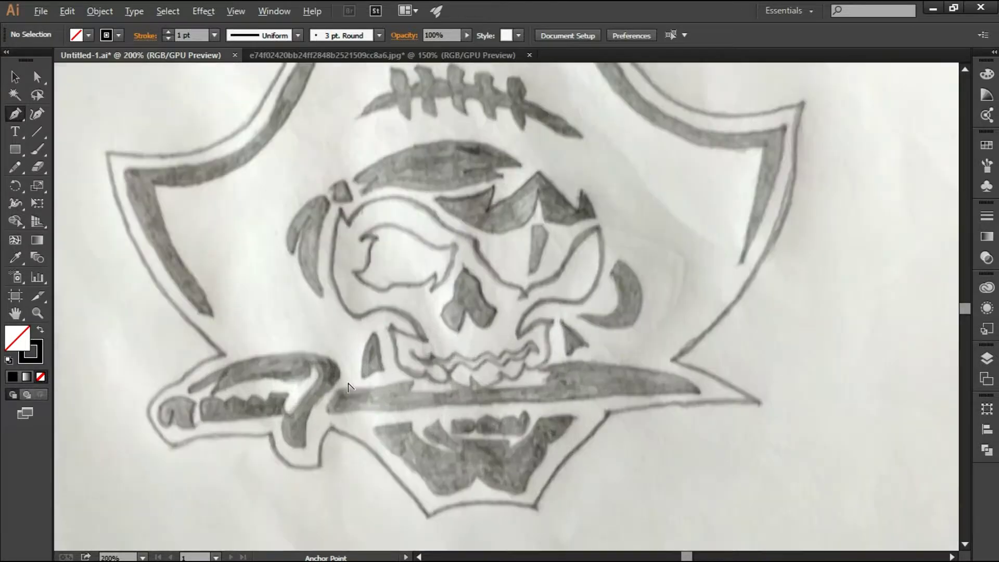
drag(489, 476, 467, 327)
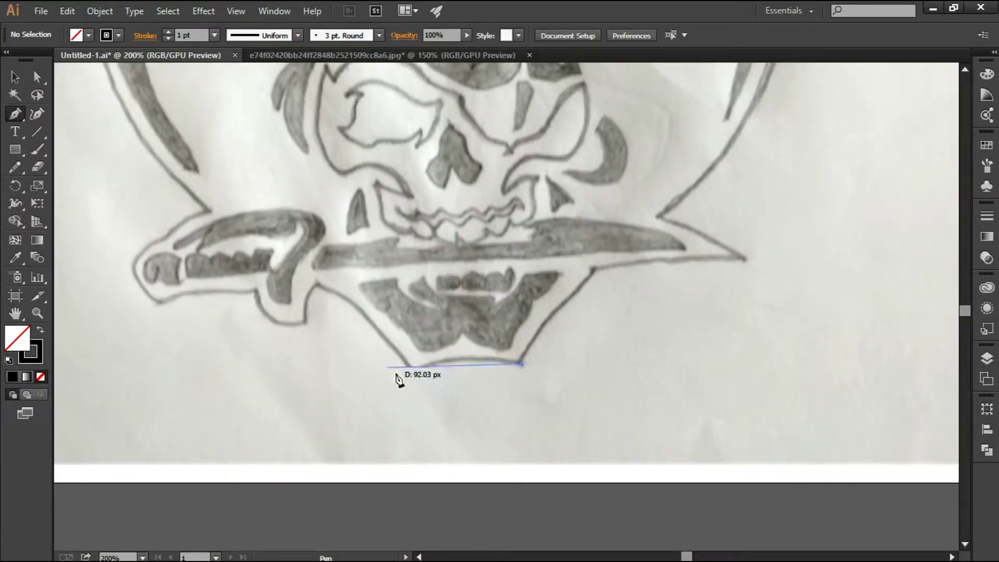
click(413, 373)
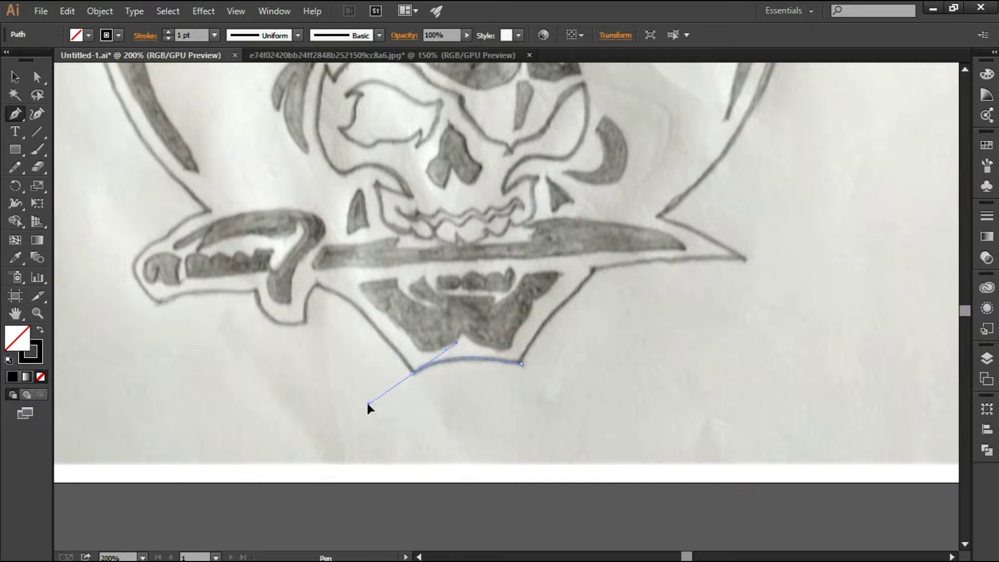
drag(370, 402, 359, 401)
mouse_move(315, 282)
mouse_down()
mouse_move(272, 268)
mouse_move(312, 290)
mouse_move(290, 172)
mouse_up()
scroll(309, 317, up, 1)
click(418, 339)
drag(229, 279, 233, 288)
click(127, 299)
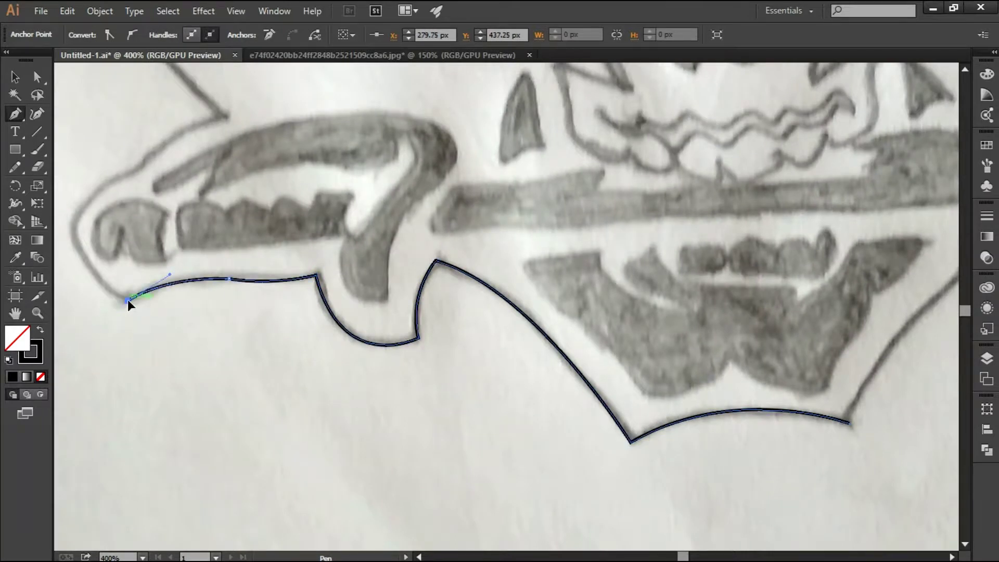
Step: Continue the outer outline up the hat's left side, over its peak and down the right side
key(ctrl+minus)
click(270, 282)
key(ctrl+minus)
click(307, 285)
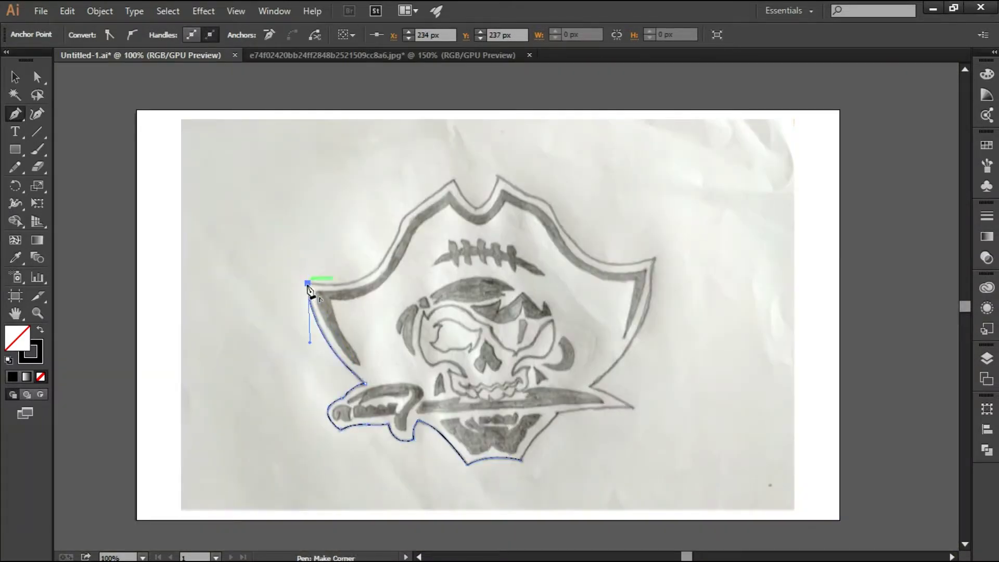
key(ctrl+plus)
key(ctrl+plus)
drag(317, 299, 324, 323)
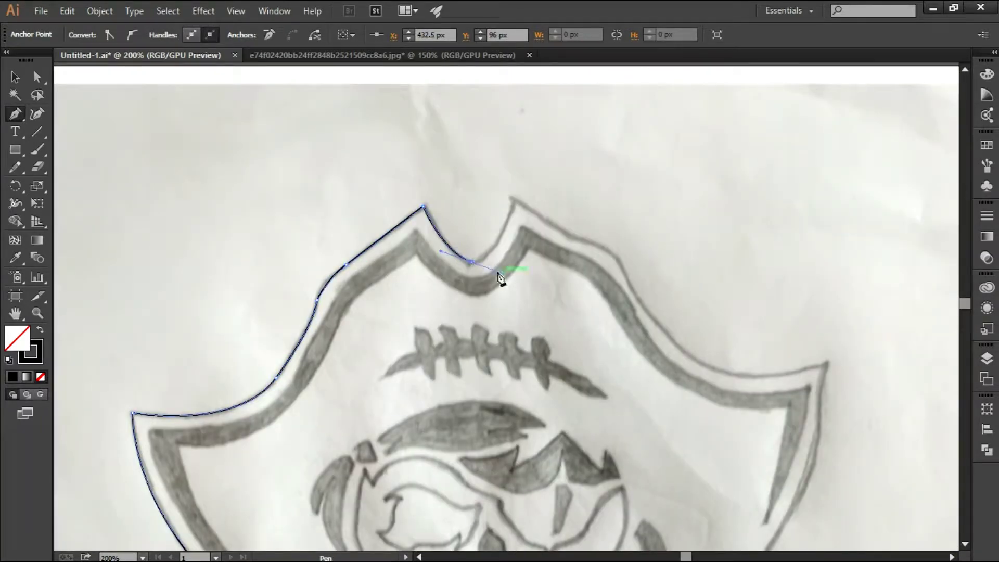
click(566, 235)
key(ctrl+plus)
click(495, 222)
mouse_move(546, 283)
mouse_down()
mouse_move(556, 342)
mouse_move(658, 344)
mouse_up()
Step: Smooth the curve to the hat's right corner, remove a stray anchor and finish the outer path
scroll(538, 238, down, 3)
scroll(538, 239, right, 3)
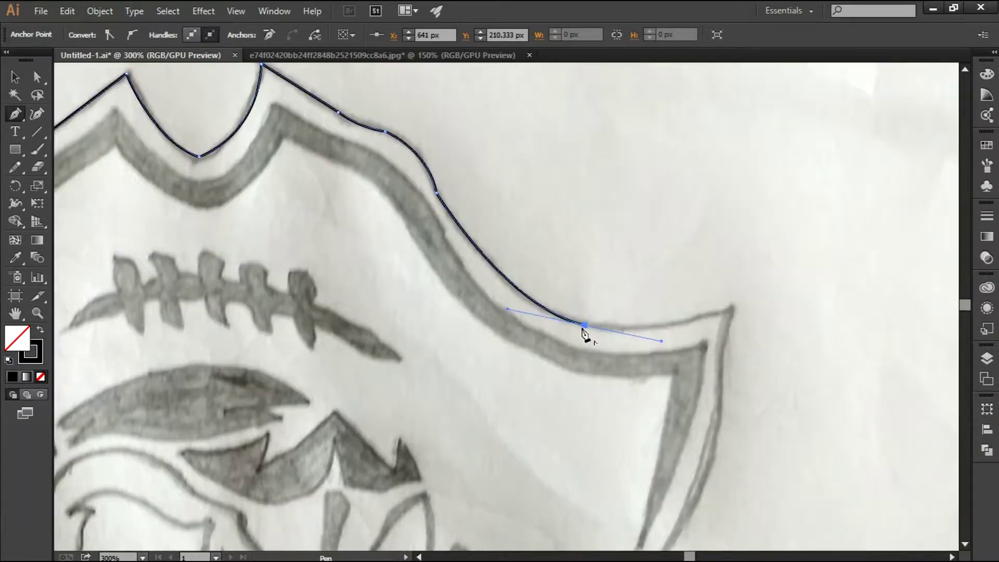
drag(733, 307, 774, 292)
scroll(735, 378, down, 3)
scroll(651, 413, down, 3)
drag(569, 399, 401, 512)
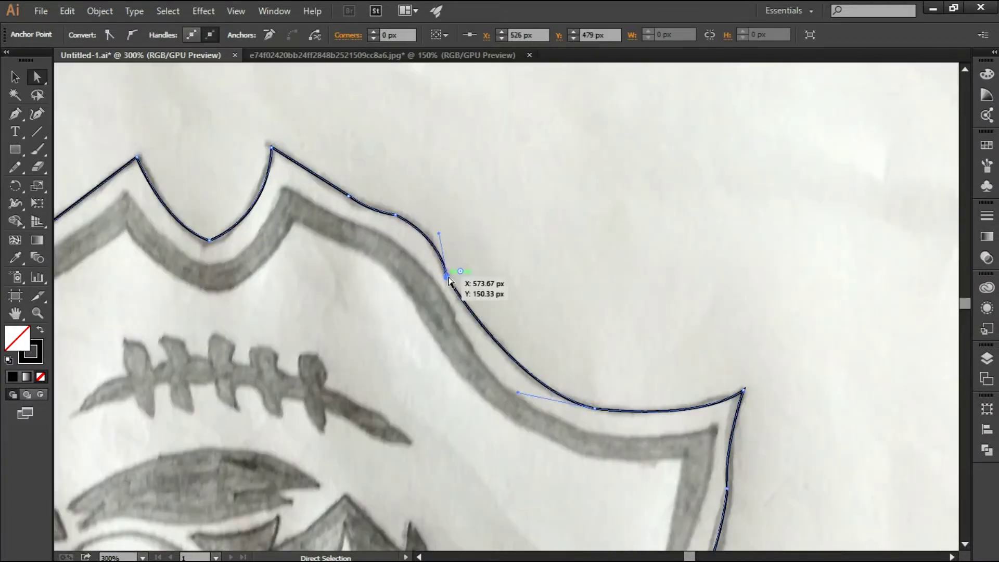
click(447, 275)
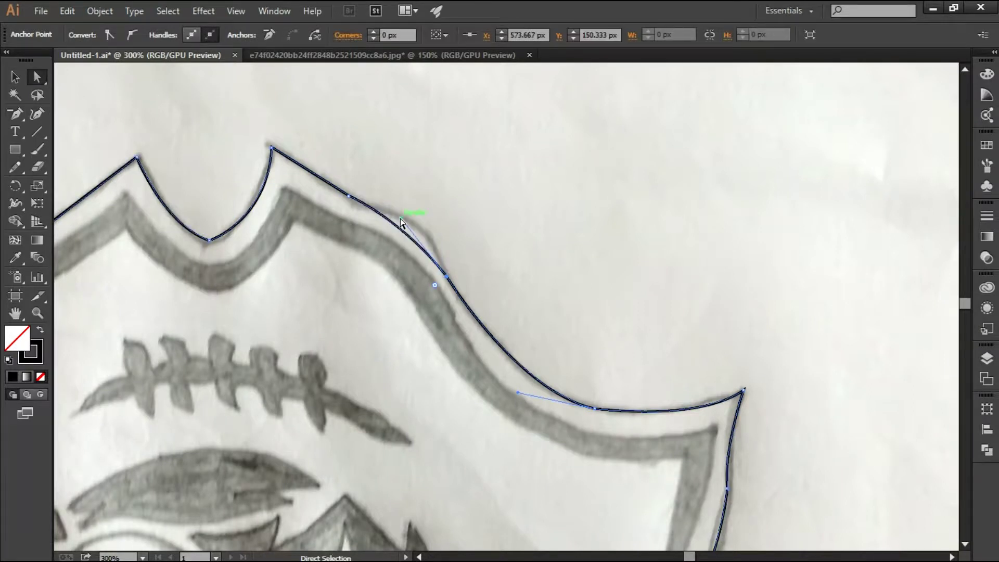
drag(405, 216, 490, 199)
key(ctrl+shift+a)
Step: Trace the inner edge over its peaks and valley to a sharp right corner
key(p)
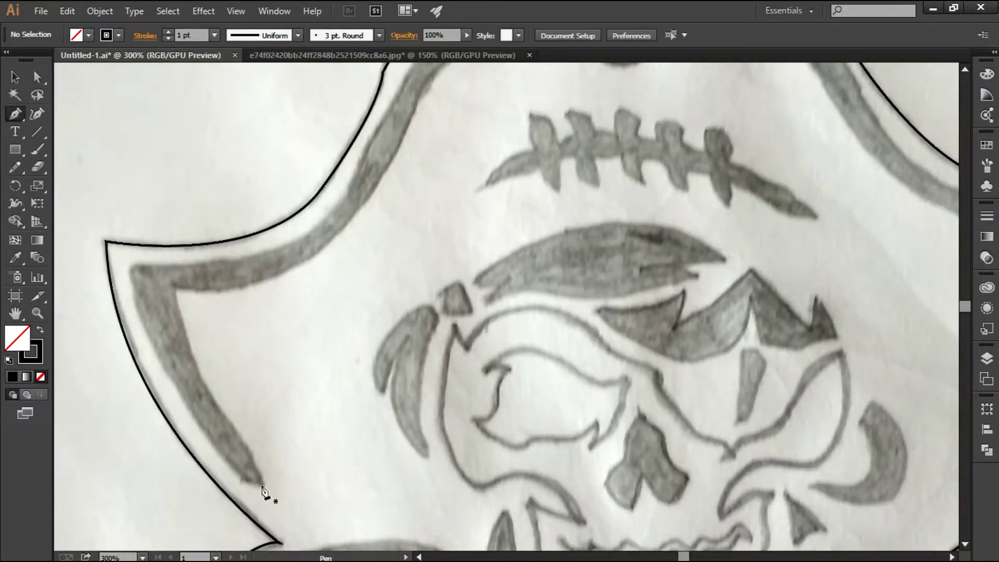
click(98, 111)
mouse_move(351, 271)
mouse_down()
mouse_move(458, 123)
mouse_move(523, 75)
mouse_up()
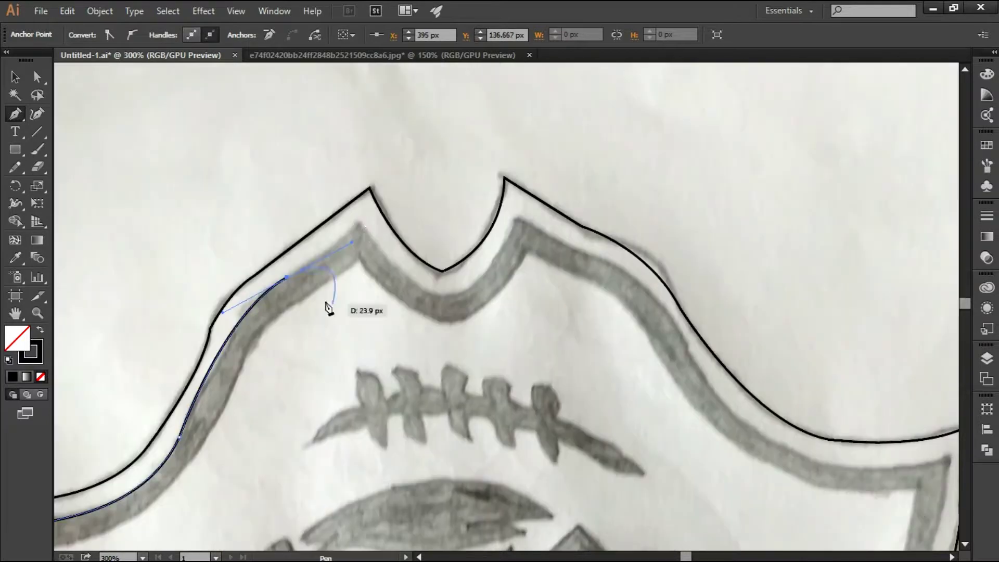
click(358, 223)
click(444, 298)
drag(457, 223, 501, 120)
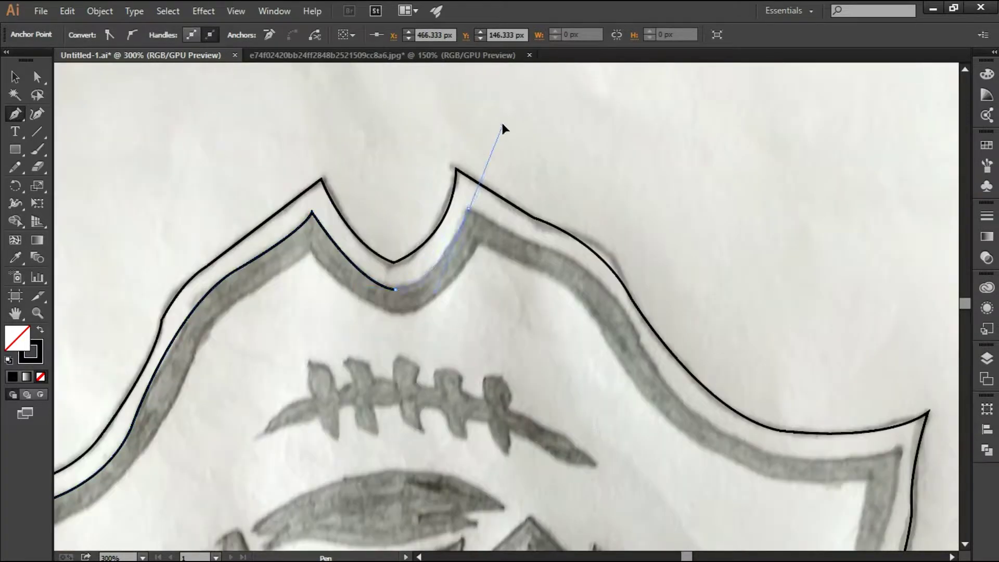
click(584, 324)
drag(680, 341, 879, 263)
click(688, 339)
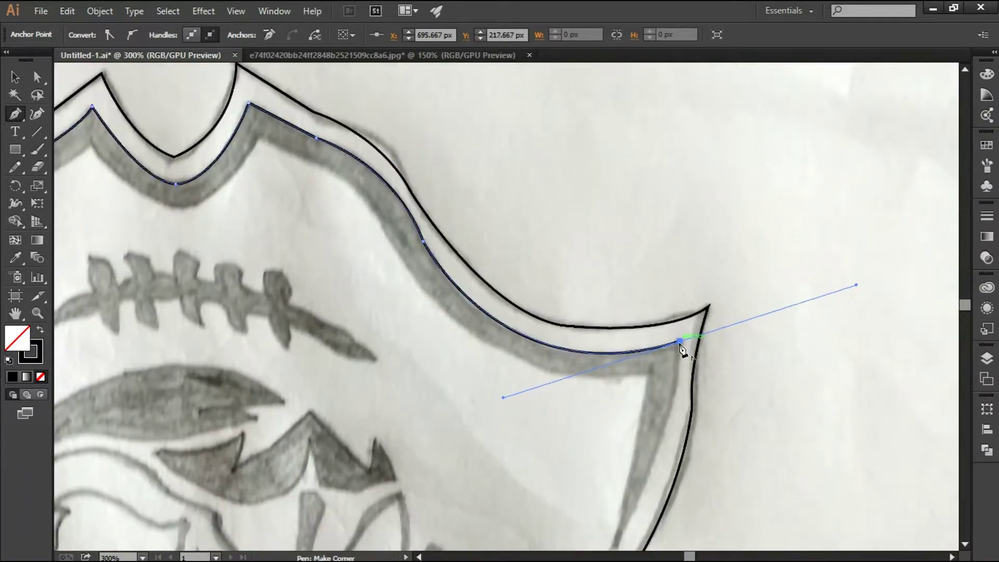
click(626, 479)
Step: Curve the remaining segments of the hat's inner outline along the sketch
scroll(379, 179, up, 4)
scroll(451, 82, up, 1)
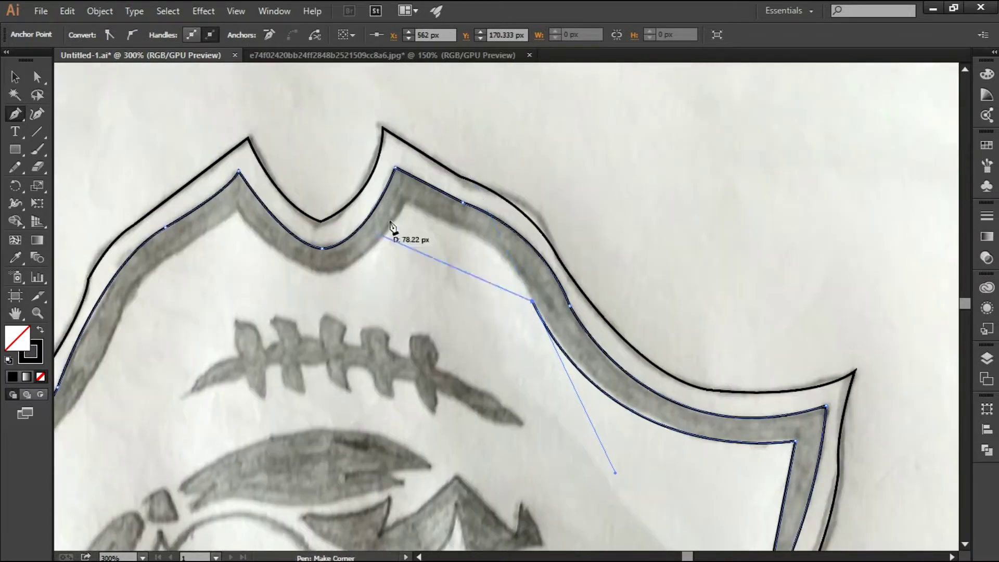
drag(330, 288, 334, 290)
scroll(333, 290, left, 3)
drag(215, 346, 210, 375)
scroll(210, 374, down, 5)
drag(339, 260, 248, 257)
scroll(247, 257, up, 5)
scroll(247, 256, right, 5)
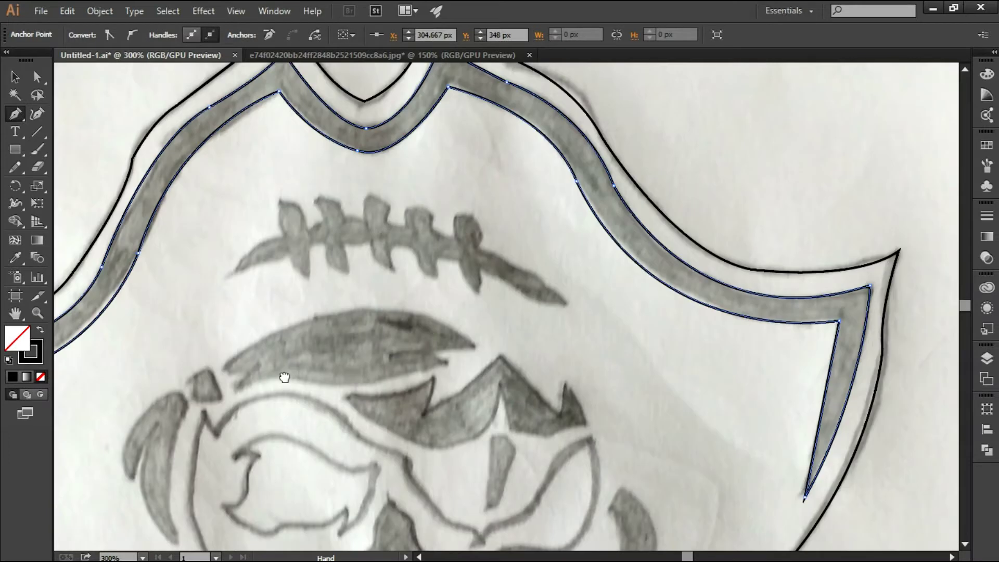
Step: Adjust anchors and handles with Direct Selection to fit the hat's upper right curve
key(a)
drag(476, 241, 497, 263)
drag(482, 202, 472, 187)
drag(377, 161, 401, 172)
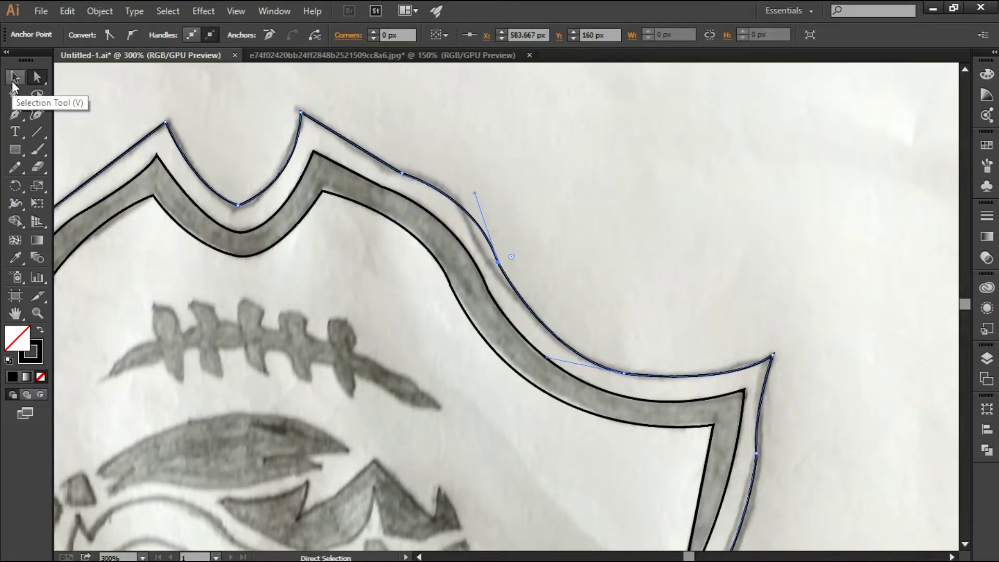
Step: With the Pen tool, trace the upper edge of the stitches with curved anchors
key(p)
scroll(283, 279, down, 5)
scroll(283, 279, left, 5)
click(275, 272)
click(333, 238)
drag(327, 200, 336, 196)
scroll(356, 236, up, 2)
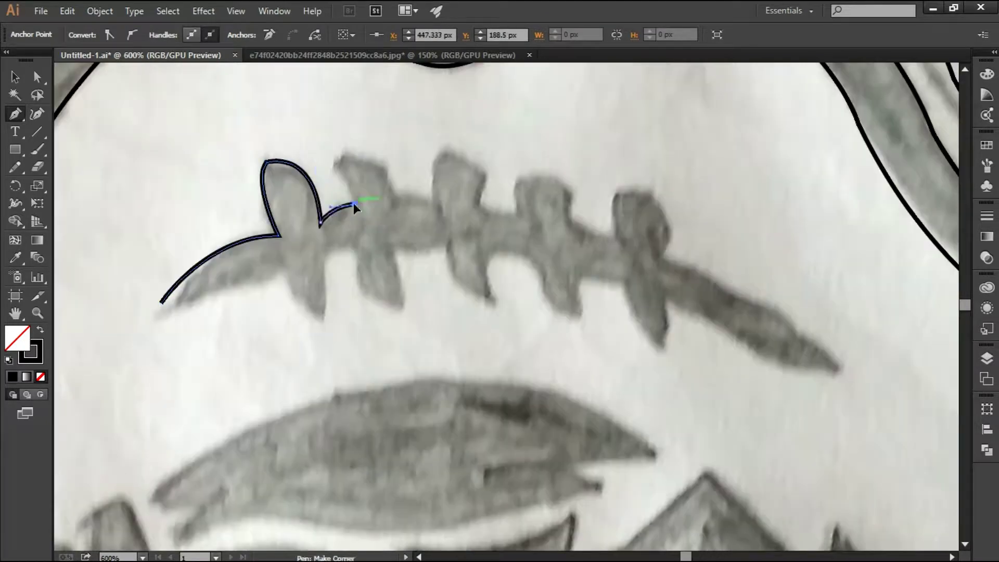
click(393, 196)
click(434, 199)
click(447, 151)
click(487, 170)
click(518, 215)
drag(569, 218, 554, 274)
click(613, 234)
drag(644, 194, 631, 194)
click(663, 256)
Step: Trace back along the stitches' lower edge to complete the stitch outline
scroll(649, 312, down, 3)
drag(732, 284, 736, 290)
drag(556, 219, 549, 225)
click(552, 268)
click(516, 202)
click(474, 195)
click(469, 239)
click(432, 190)
mouse_move(380, 177)
mouse_down()
mouse_move(436, 152)
mouse_move(385, 229)
mouse_up()
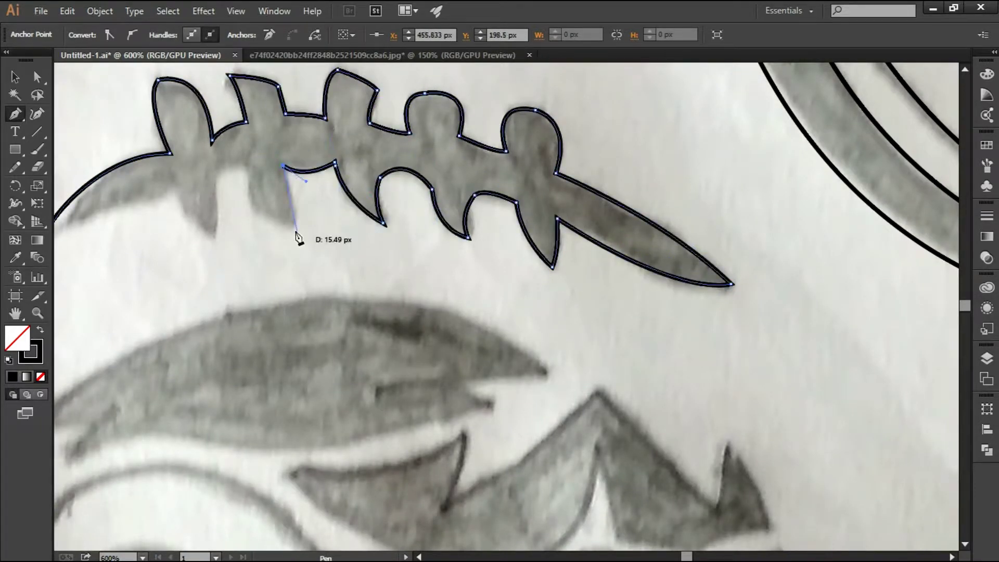
drag(176, 188, 193, 216)
drag(58, 227, 207, 214)
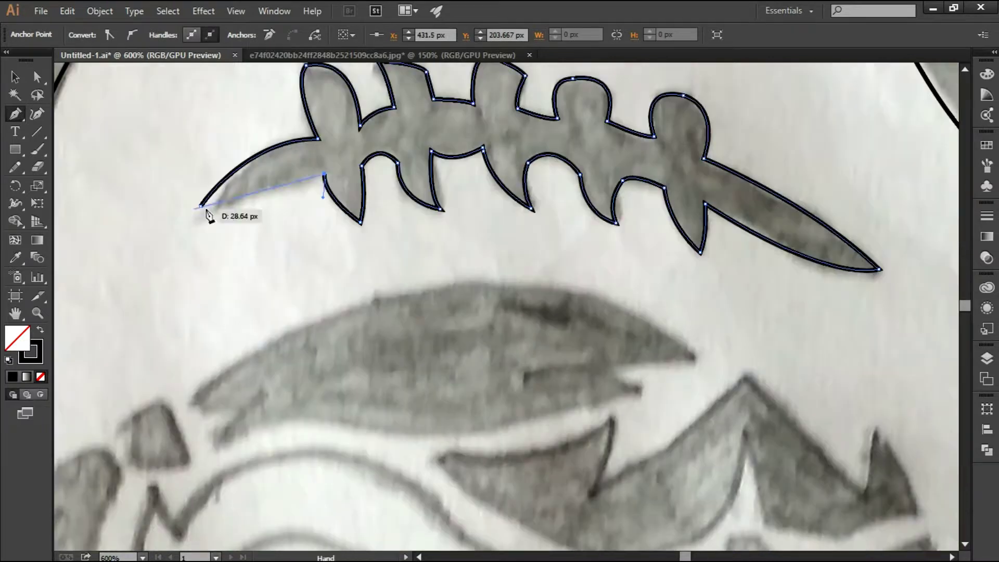
scroll(208, 215, down, 5)
key(ctrl+minus)
Step: Outline the long hair shape with curved segments
click(360, 248)
click(613, 233)
click(570, 235)
click(589, 250)
drag(359, 248, 374, 279)
key(ctrl+plus)
scroll(274, 183, down, 3)
drag(423, 215, 406, 243)
Step: Trace the mountain-shaped hair piece as a closed, cornered outline
click(581, 103)
click(571, 217)
click(585, 152)
click(610, 234)
click(549, 264)
click(622, 195)
click(467, 233)
scroll(467, 232, up, 3)
Step: Trace the teardrop shape and the small four-sided shape
click(290, 268)
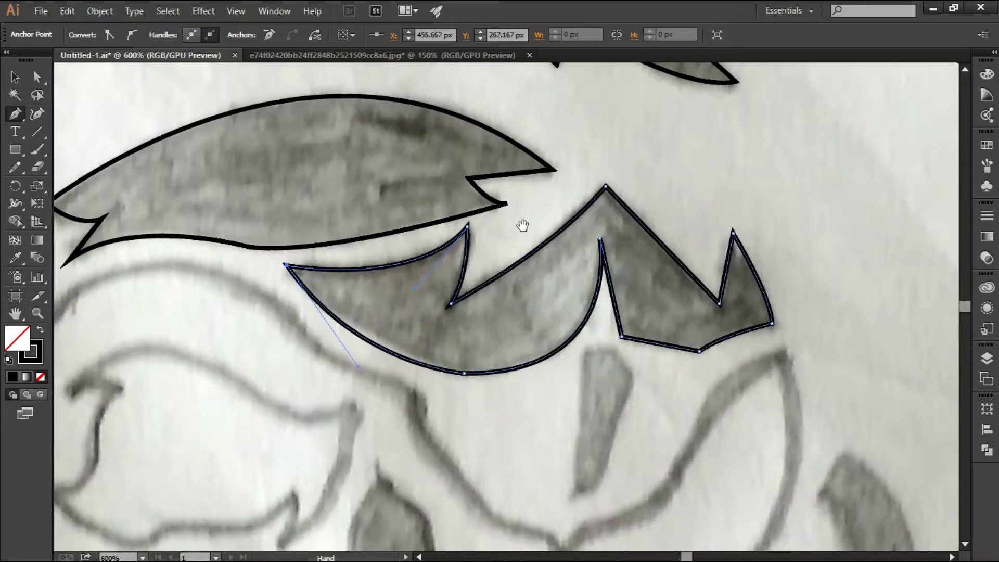
scroll(520, 222, down, 5)
click(676, 144)
drag(640, 274, 666, 271)
click(637, 137)
scroll(637, 137, up, 5)
click(369, 157)
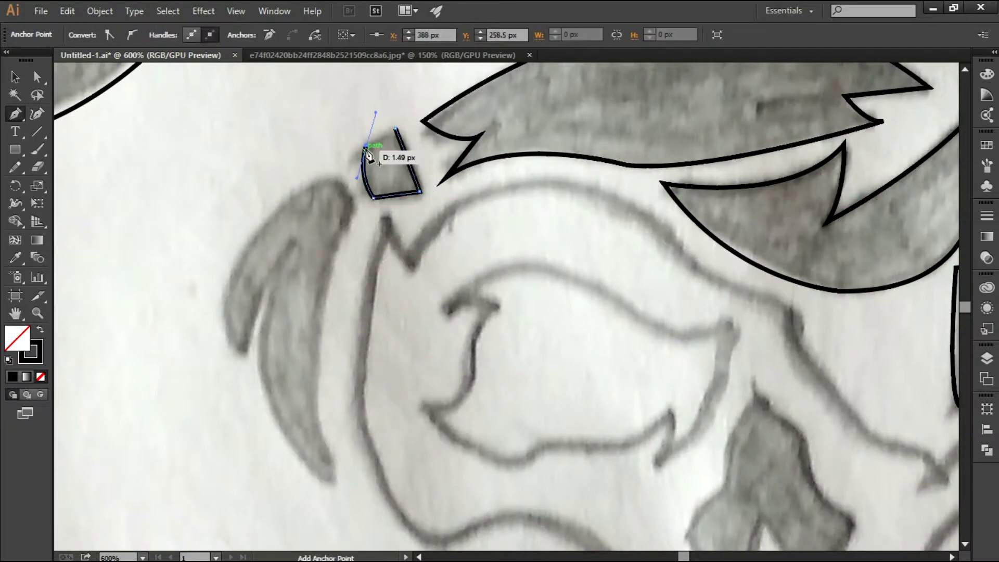
Step: Outline the curved crescent and the small curved shape next to it
click(278, 375)
drag(376, 203, 515, 170)
scroll(515, 171, down, 5)
click(380, 384)
click(330, 211)
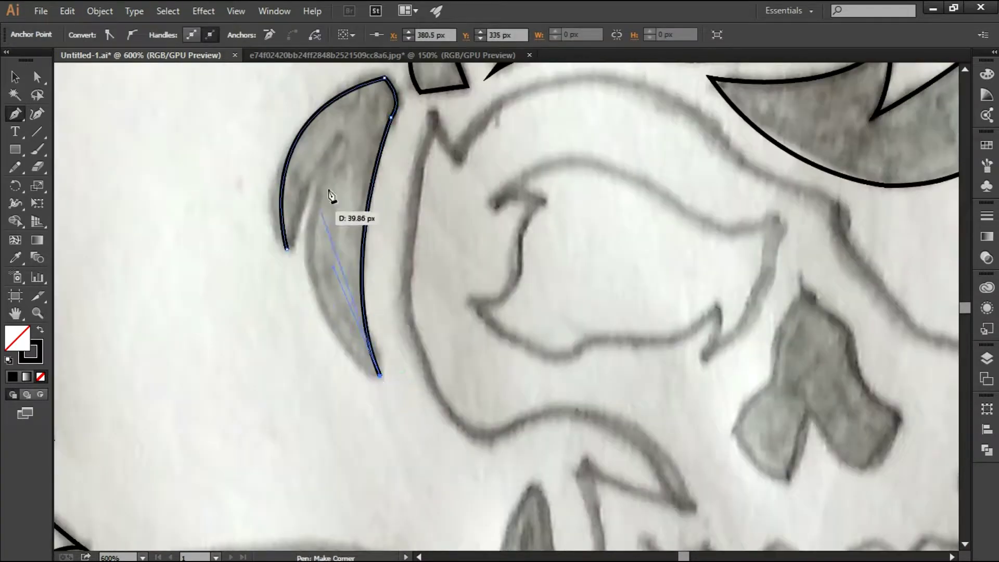
scroll(330, 212, up, 3)
drag(323, 334, 435, 401)
mouse_move(545, 343)
mouse_down()
mouse_move(248, 395)
mouse_move(339, 363)
mouse_up()
click(375, 224)
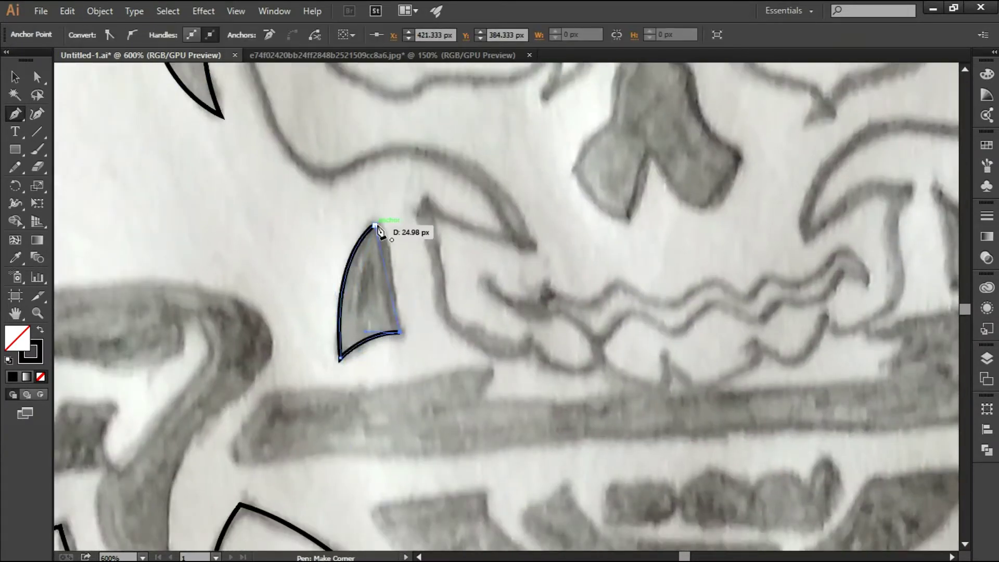
Step: Trace the small triangle as a closed outline
scroll(374, 224, right, 5)
click(528, 224)
click(528, 225)
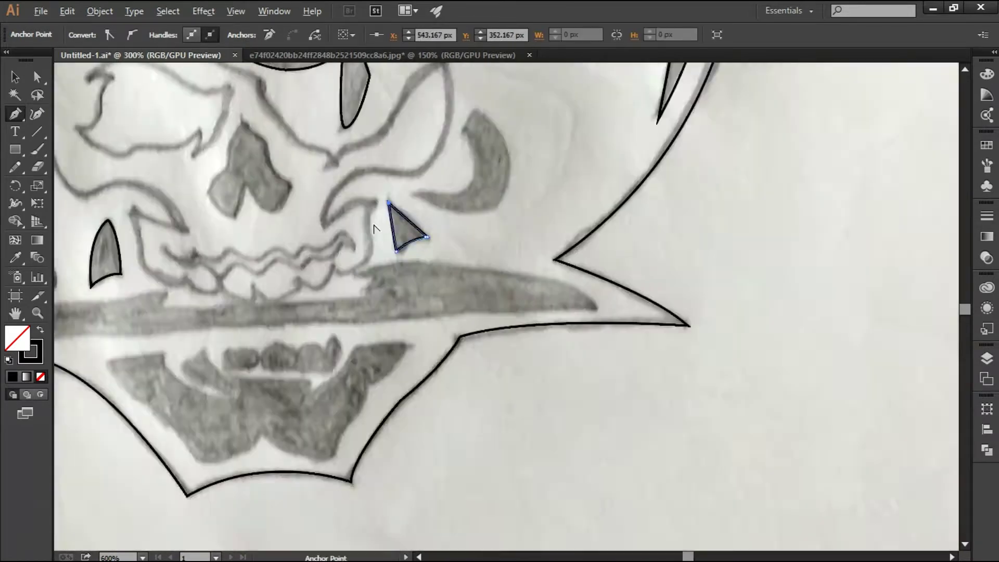
scroll(588, 312, down, 3)
Step: Trace the lip and continue along the skull's side edge around the cheek
click(301, 275)
click(356, 293)
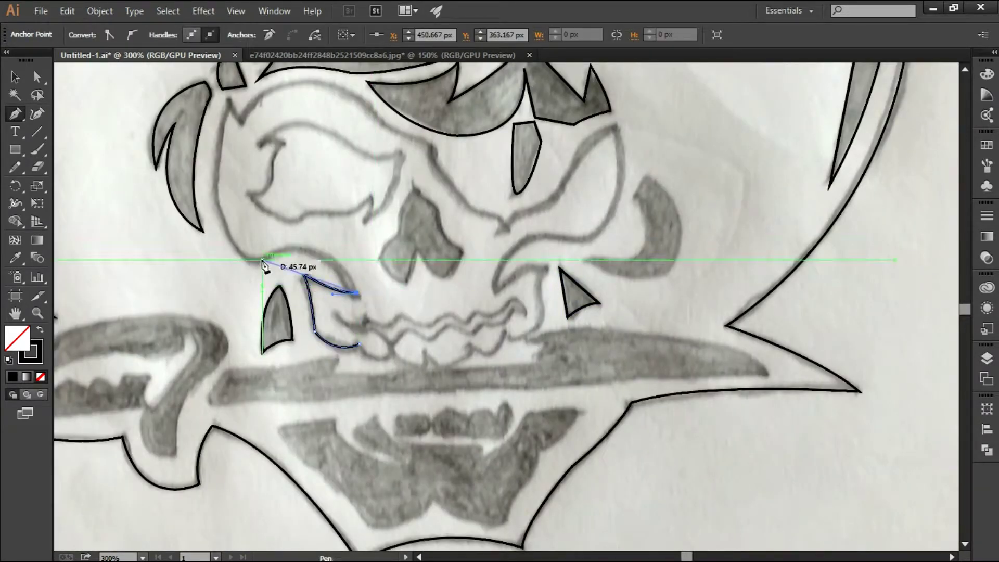
drag(262, 260, 244, 254)
scroll(245, 254, up, 3)
drag(229, 330, 199, 272)
scroll(232, 339, down, 2)
click(261, 243)
click(273, 281)
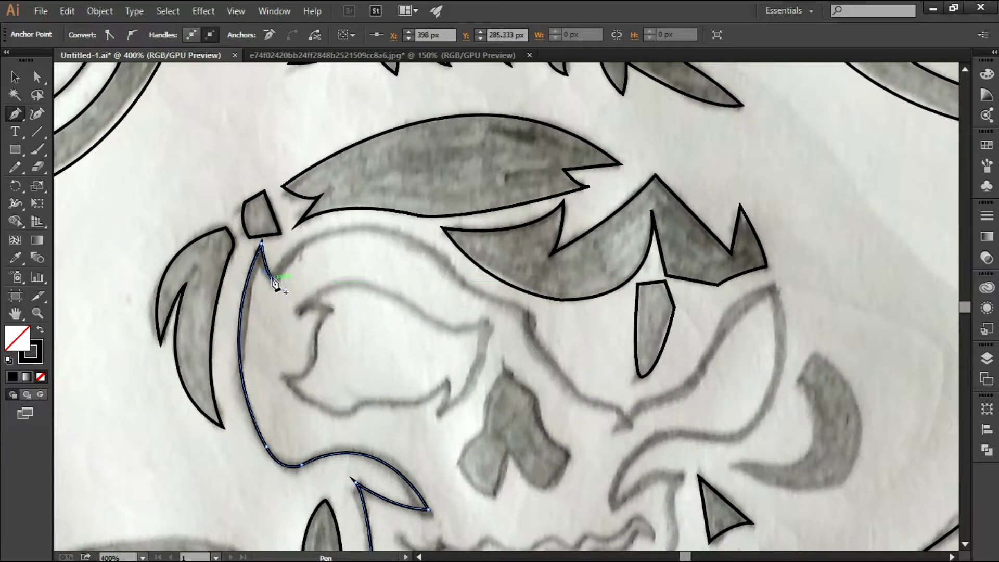
drag(451, 269, 582, 373)
scroll(583, 359, down, 5)
mouse_move(536, 286)
mouse_down()
mouse_move(583, 291)
mouse_move(625, 245)
mouse_up()
Step: Continue the skull outline past the mouth and finish the lip outline
click(585, 265)
scroll(602, 272, up, 4)
scroll(577, 273, down, 5)
click(511, 254)
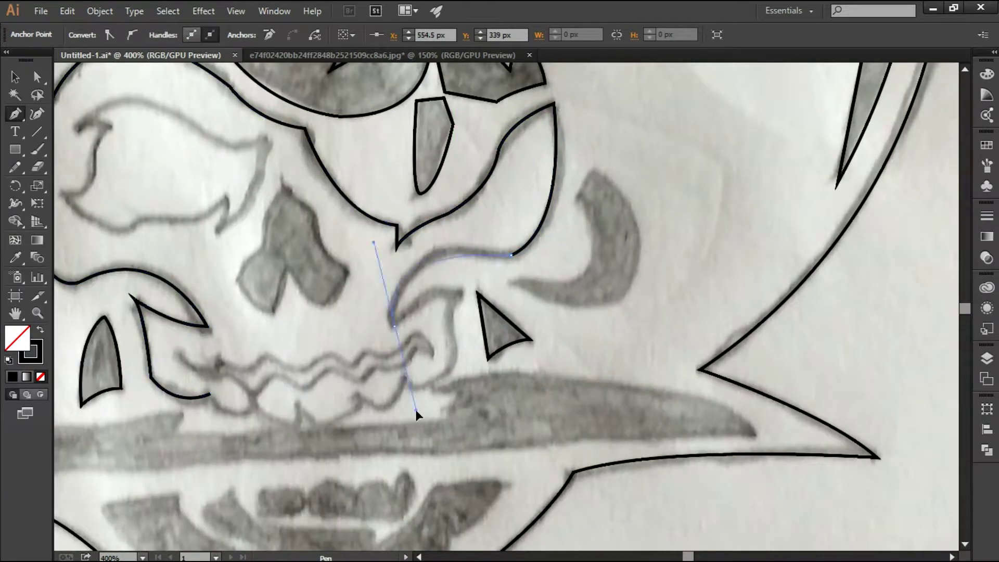
click(394, 328)
drag(459, 294, 498, 300)
click(407, 380)
scroll(359, 359, down, 5)
drag(398, 285, 414, 303)
drag(340, 293, 307, 253)
drag(295, 295, 294, 286)
Step: Trace the wavy line between the teeth and the crescent beside the skull
click(212, 236)
click(260, 246)
drag(307, 239, 327, 209)
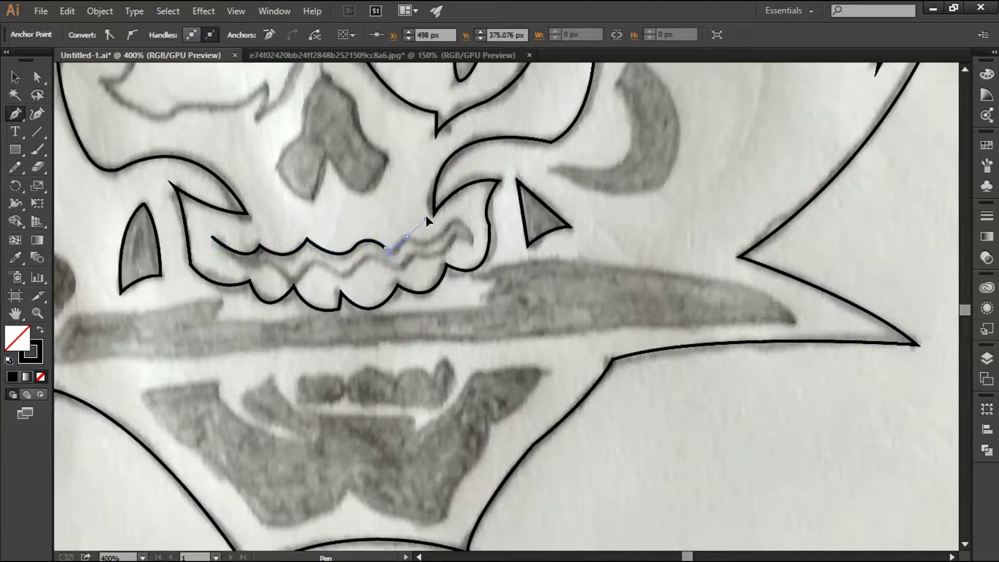
drag(473, 245, 445, 245)
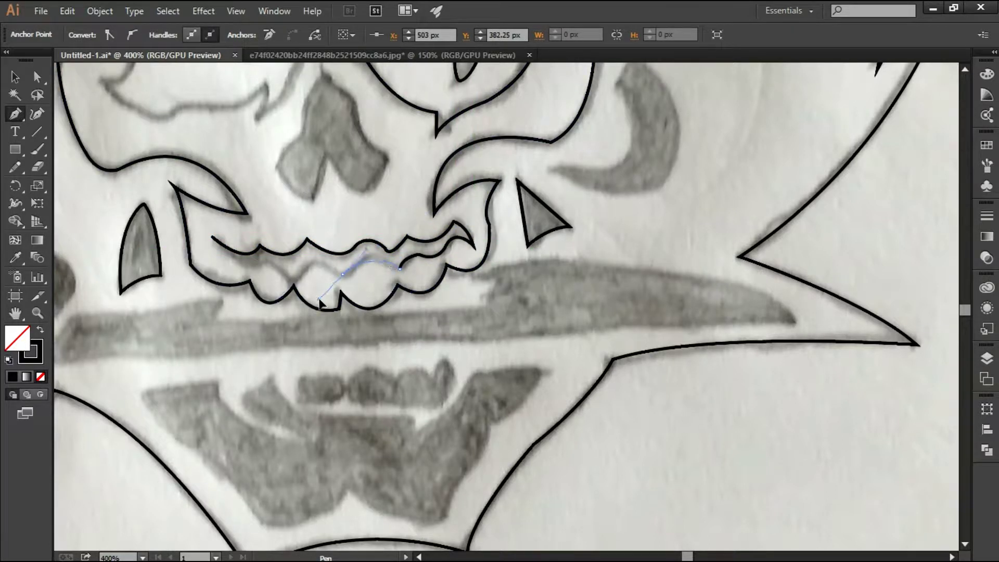
scroll(208, 217, up, 5)
click(527, 311)
drag(538, 385, 539, 394)
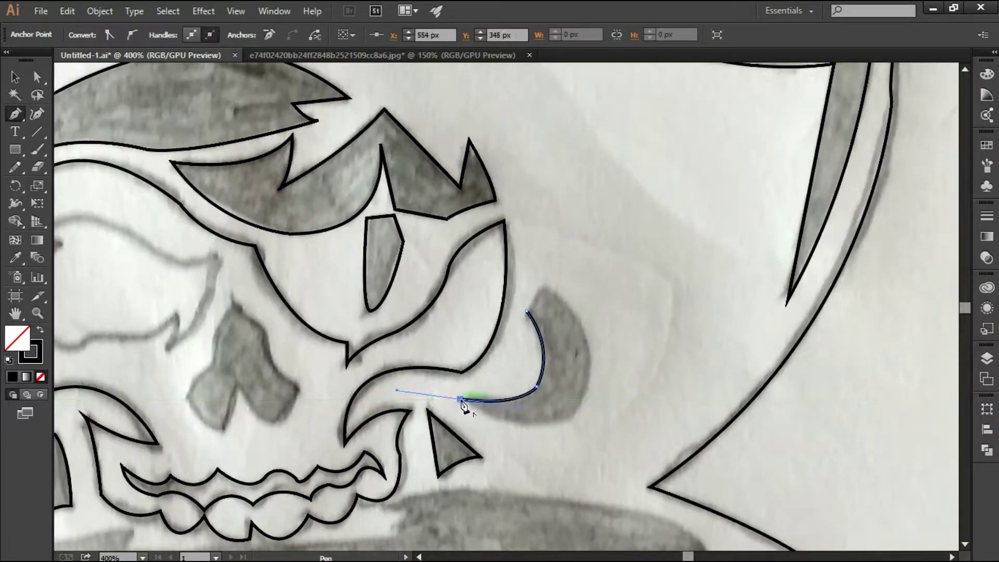
click(458, 398)
Step: Trace the nostril as a closed outline
click(453, 210)
click(419, 284)
click(434, 400)
click(453, 331)
drag(513, 390, 545, 386)
click(453, 211)
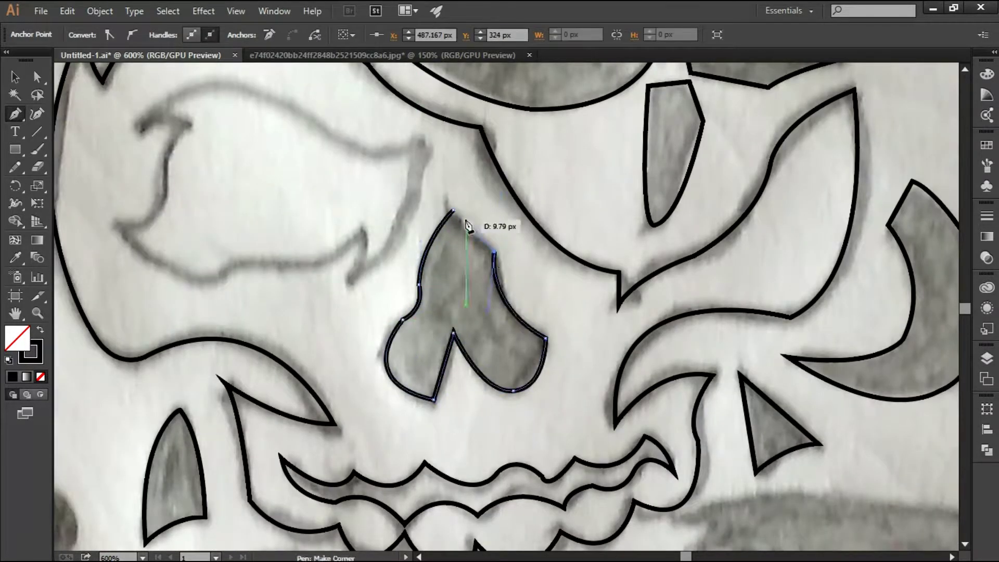
scroll(466, 220, up, 5)
Step: Trace the eye as a closed outline with curved top and lower edges
click(322, 284)
drag(493, 285, 583, 344)
drag(617, 310, 675, 284)
click(617, 310)
click(544, 442)
click(549, 388)
drag(461, 428, 392, 420)
drag(352, 343, 352, 292)
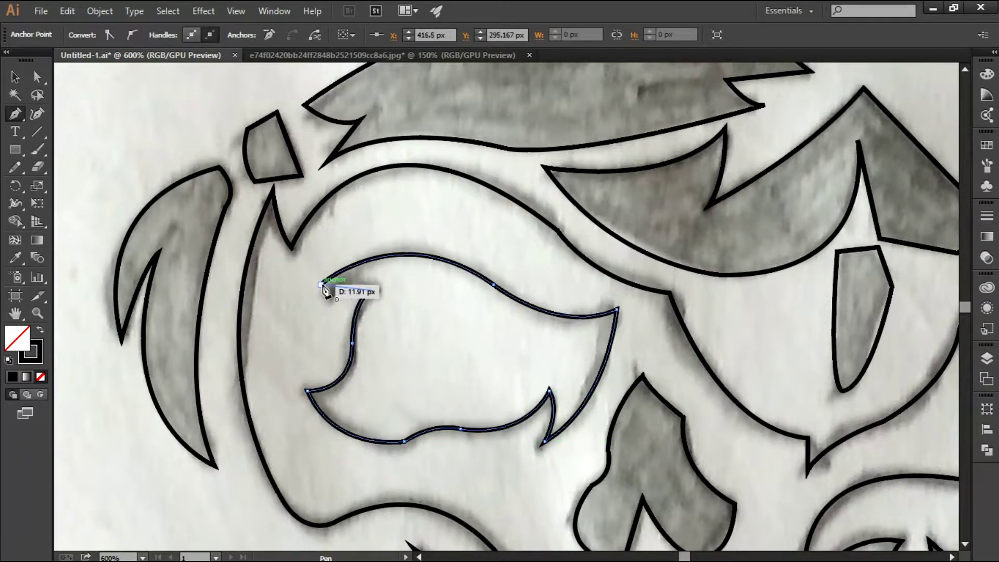
click(321, 284)
scroll(323, 292, down, 3)
scroll(566, 322, up, 2)
Step: Trace the W-shaped jaw as a closed outline
drag(569, 364, 574, 371)
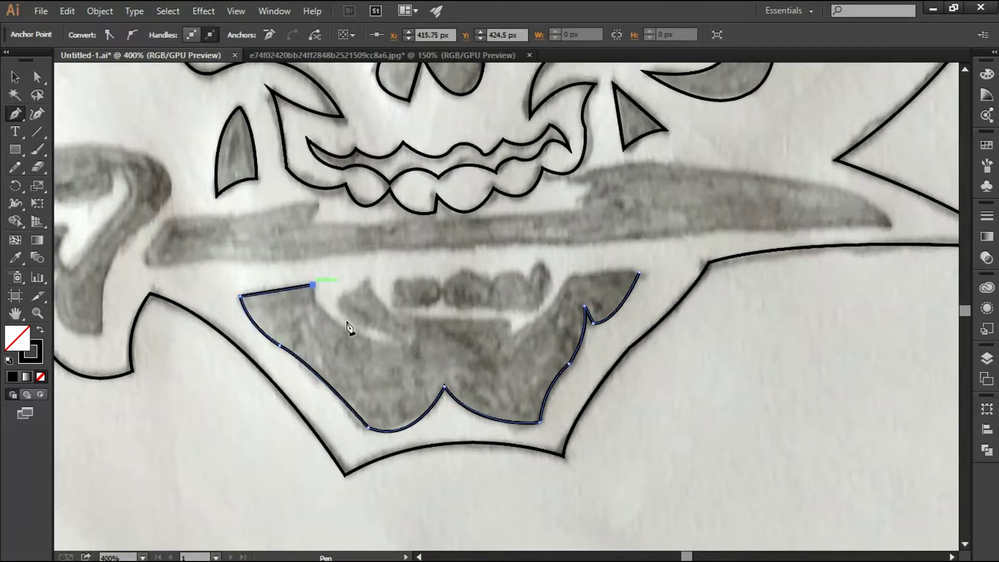
scroll(350, 327, up, 1)
click(416, 341)
click(327, 276)
drag(377, 244, 401, 250)
drag(420, 306, 423, 313)
click(585, 306)
click(585, 327)
click(680, 240)
click(779, 236)
Step: Trace the lower teeth as a closed curved outline, then deselect it
click(636, 224)
drag(618, 293, 557, 291)
click(555, 284)
drag(483, 269, 423, 290)
drag(488, 258, 609, 275)
drag(636, 223, 662, 227)
key(ctrl+shift+a)
key(ctrl+minus)
Step: Start tracing the sword blade, shaping its curved top edge
click(136, 284)
click(555, 234)
drag(882, 277, 721, 386)
drag(480, 275, 419, 218)
drag(603, 290, 510, 235)
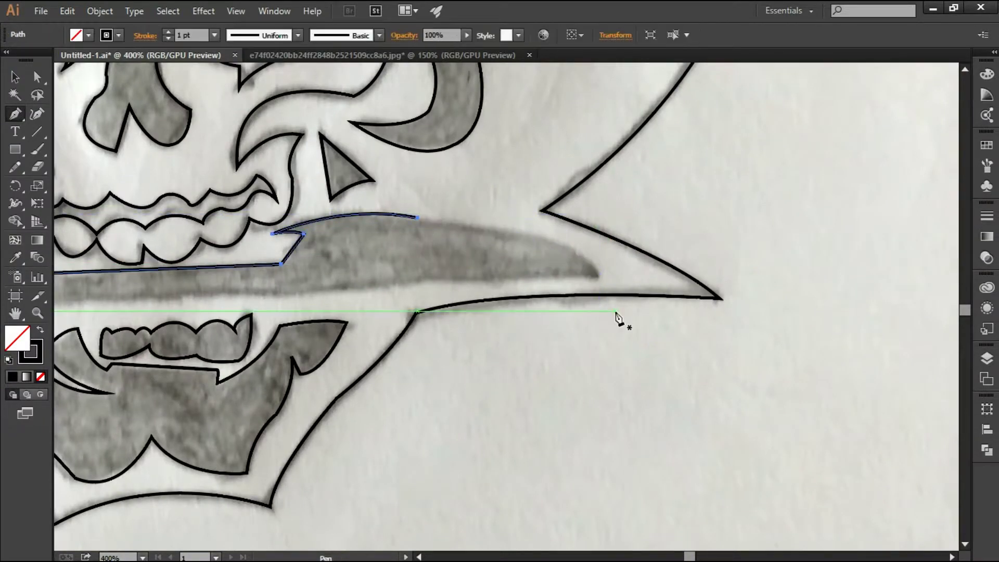
Step: Reshape the sword blade by moving its top-curve, notch and left-tip anchors
scroll(622, 331, left, 7)
key(ctrl+equal)
key(a)
drag(483, 238, 378, 221)
drag(483, 238, 525, 235)
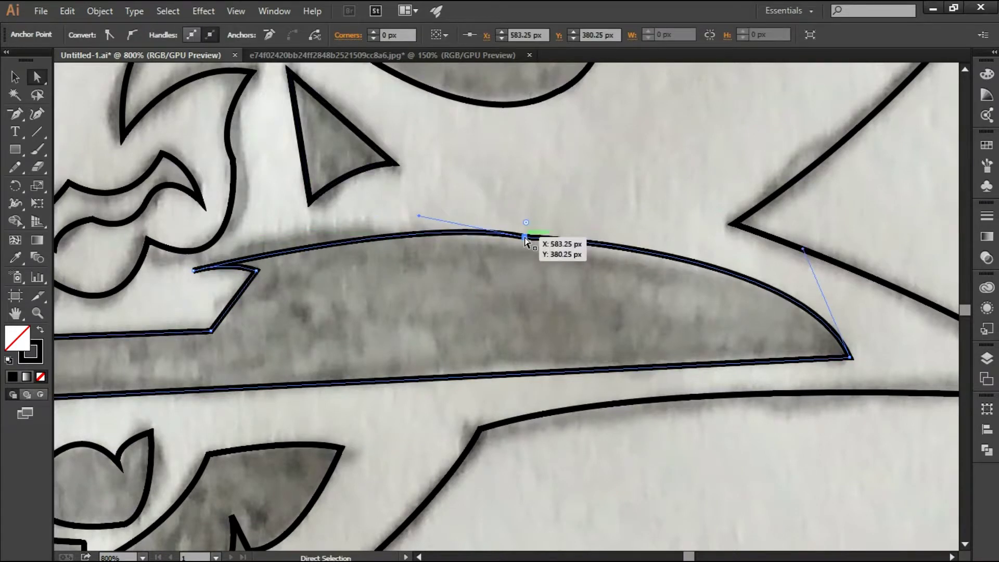
mouse_move(257, 271)
mouse_down()
mouse_move(248, 293)
mouse_move(260, 290)
mouse_up()
drag(193, 271, 216, 264)
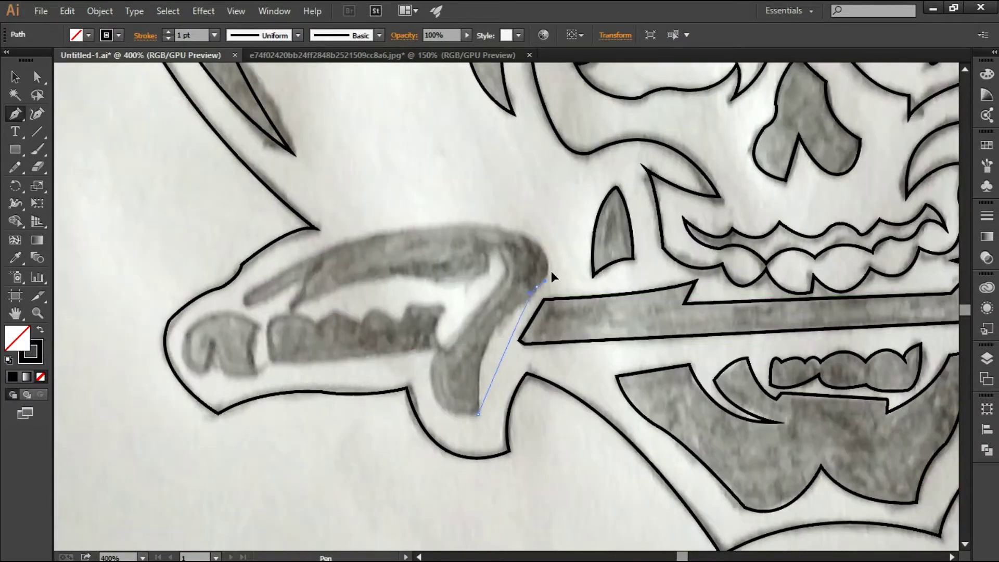
Step: Trace the sword handle's top and lower edges with the Pen tool
drag(513, 230, 573, 253)
drag(243, 298, 250, 305)
click(291, 303)
click(310, 275)
drag(457, 280, 469, 290)
click(489, 253)
drag(448, 354, 442, 281)
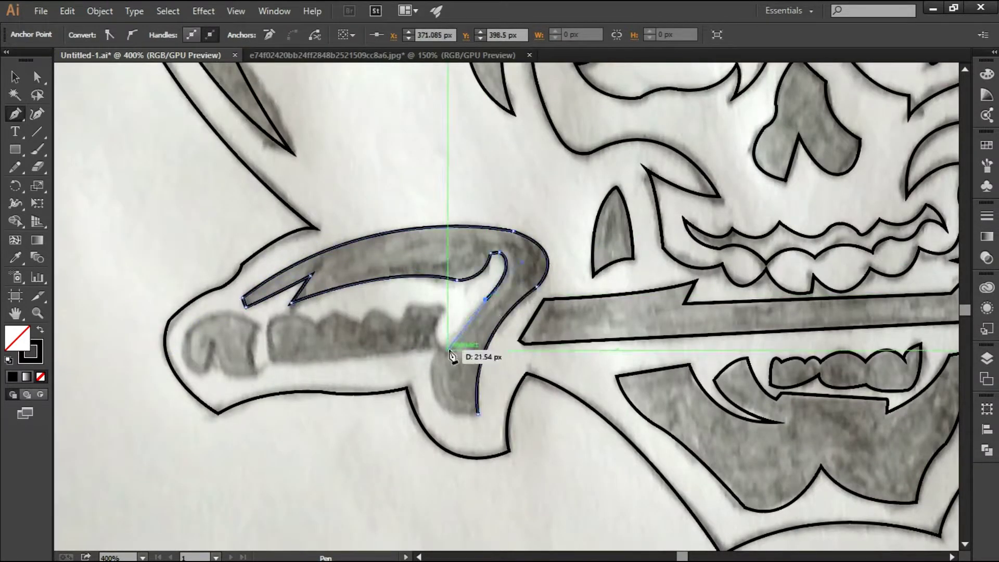
key(ctrl+plus)
Step: Outline the handle's serrated teeth and close its bottom edge
click(375, 315)
drag(320, 307, 323, 319)
click(252, 312)
drag(179, 312, 189, 330)
click(182, 361)
click(424, 347)
Step: Trace the handle's curved guard with a sharp corner and curved lower end
drag(595, 433, 809, 425)
click(372, 300)
drag(370, 375, 389, 413)
drag(328, 355, 310, 328)
drag(295, 374, 279, 312)
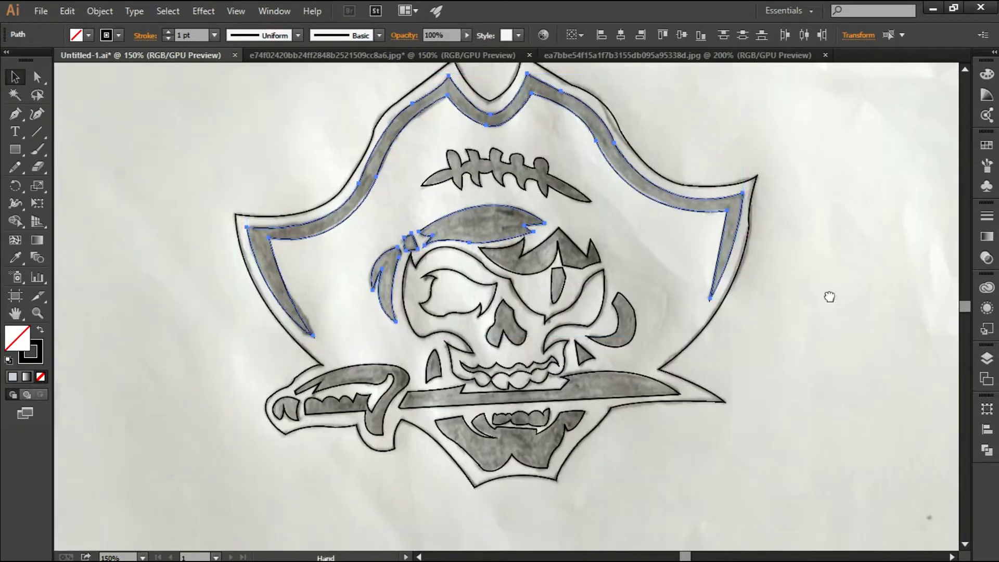
Step: Give the hat's inner band no stroke and a blue fill
drag(829, 296, 828, 313)
click(118, 35)
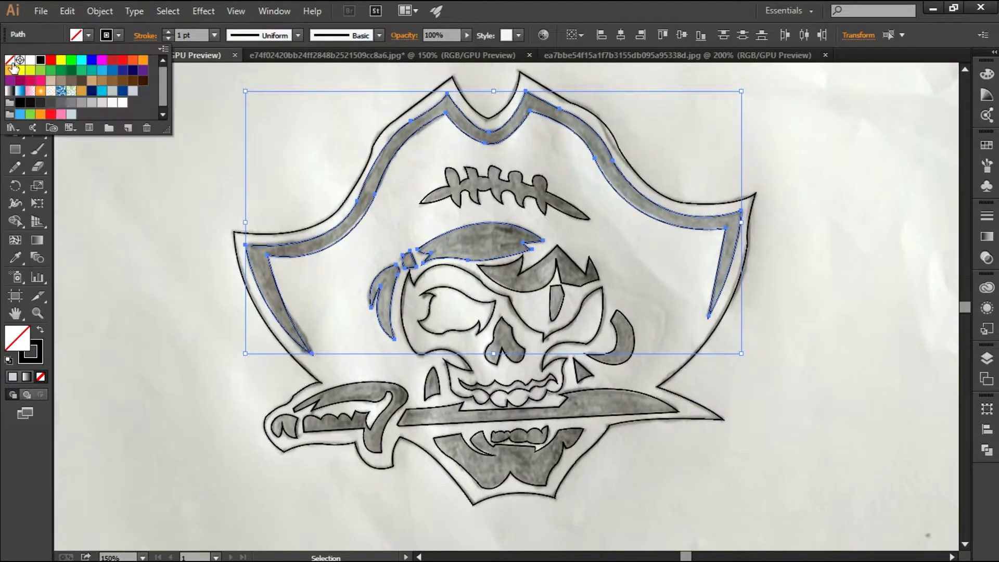
click(10, 60)
click(118, 35)
click(124, 92)
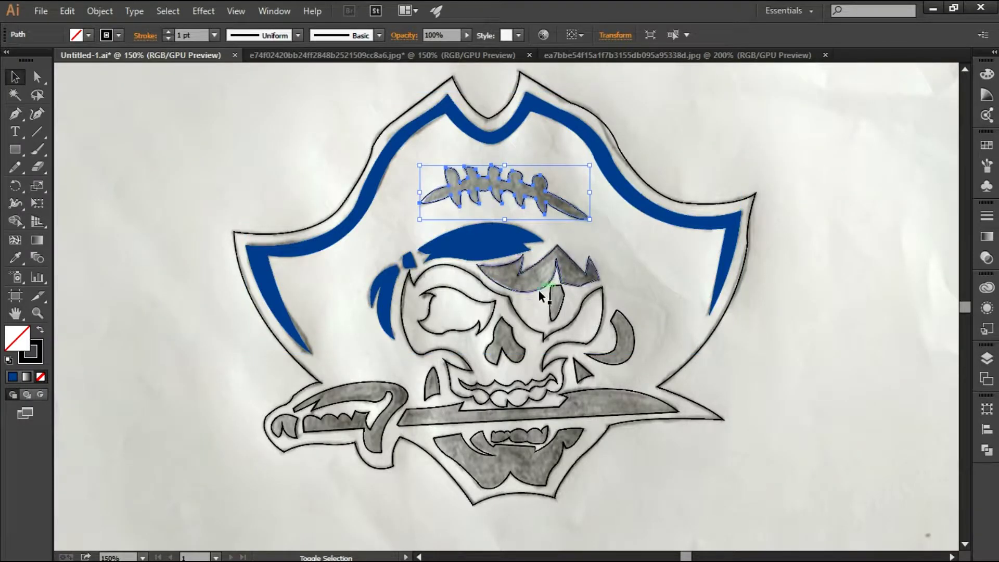
Step: Add the hair, skull outline, tooth, sword handle pieces and lower jaw to the selection
shift+click(539, 291)
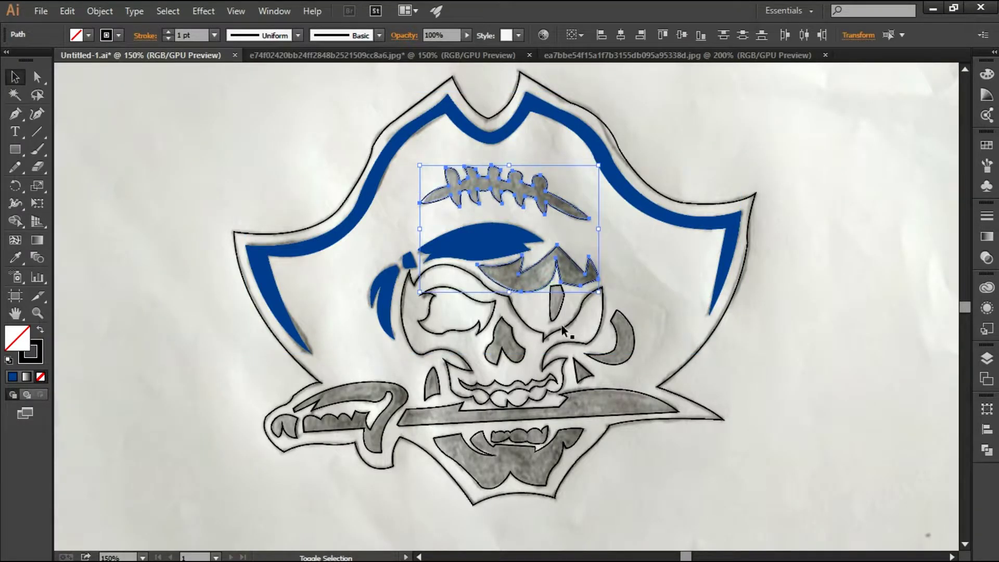
shift+click(552, 333)
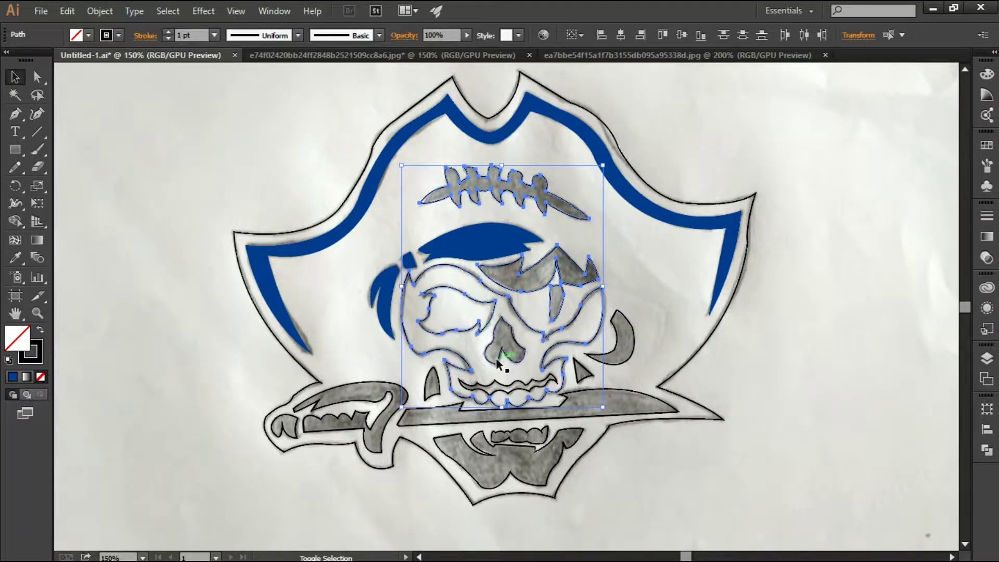
shift+click(432, 393)
shift+click(288, 449)
shift+click(283, 442)
shift+click(511, 477)
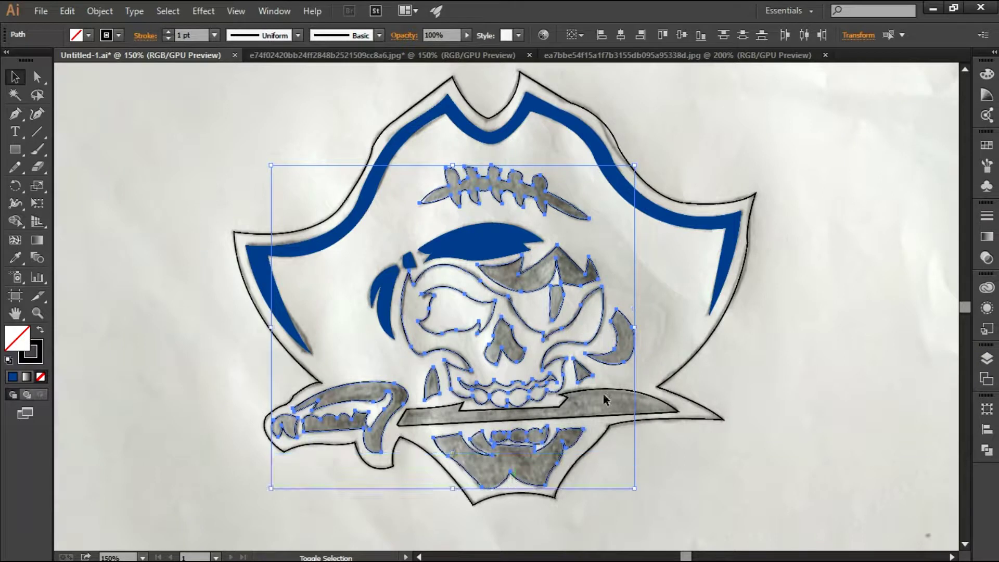
click(11, 260)
Step: Select the logo's outer outline path and swap its fill and stroke
scroll(703, 223, down, 4)
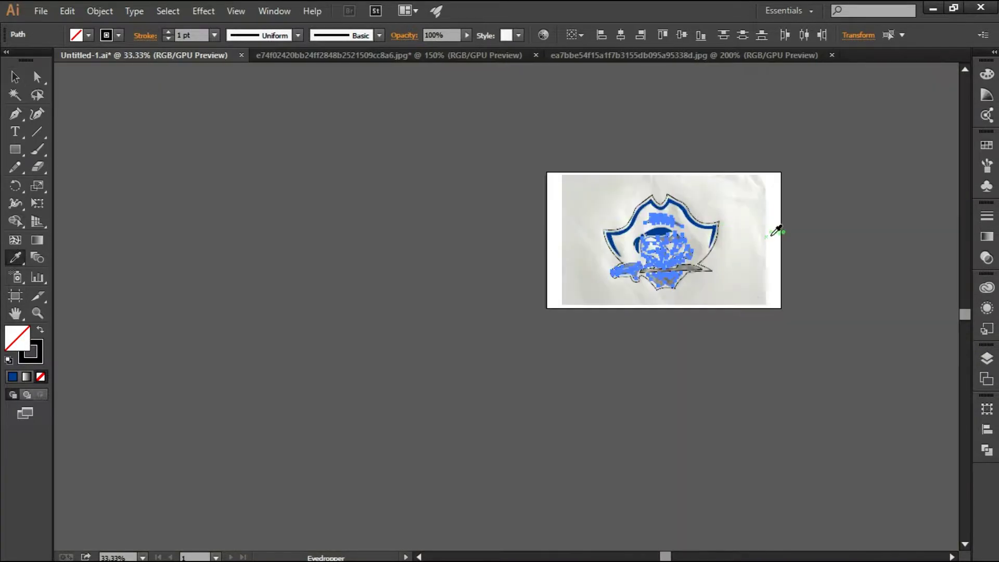
click(776, 228)
key(v)
click(217, 198)
scroll(538, 364, up, 2)
key(ctrl+0)
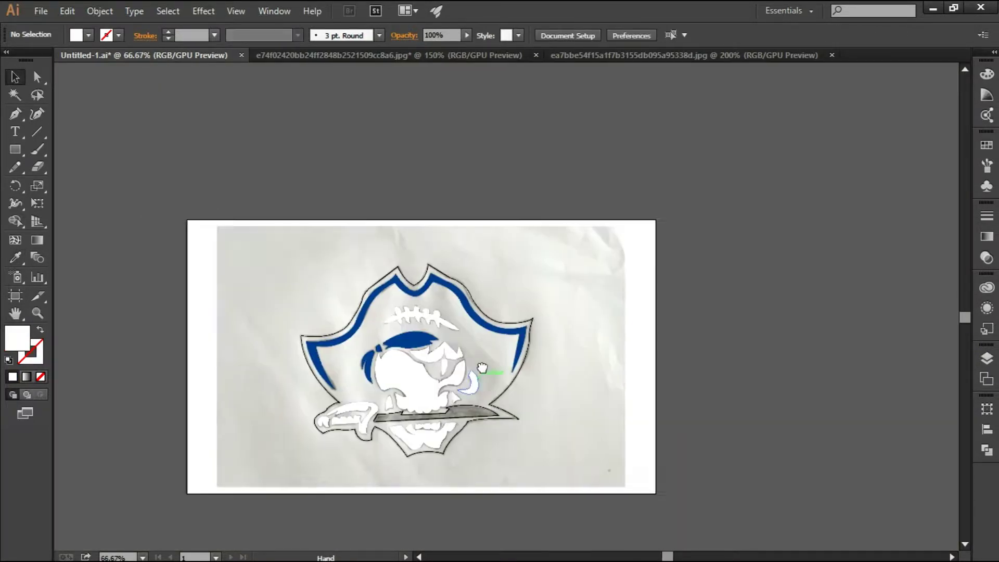
scroll(509, 421, up, 2)
drag(843, 279, 851, 337)
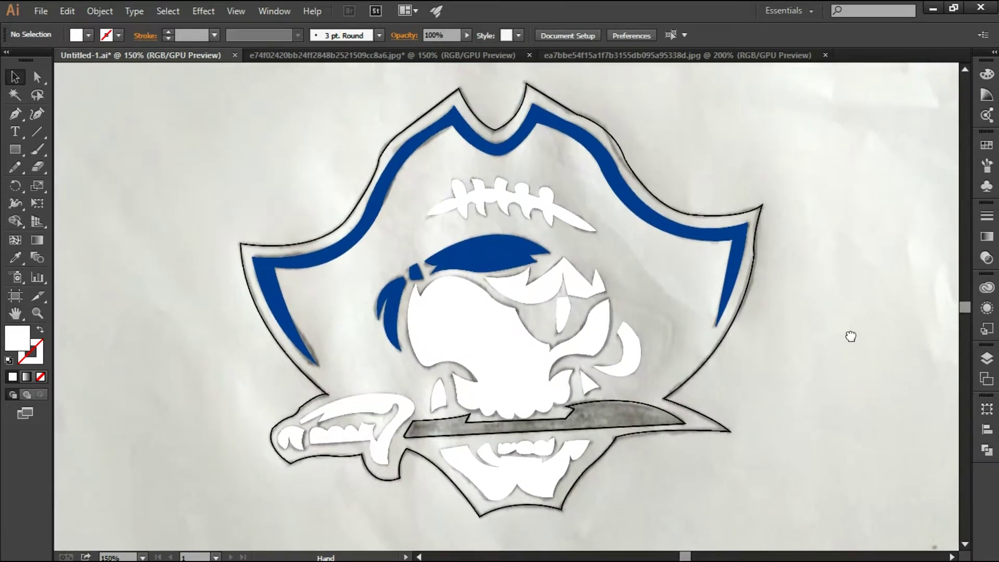
click(450, 129)
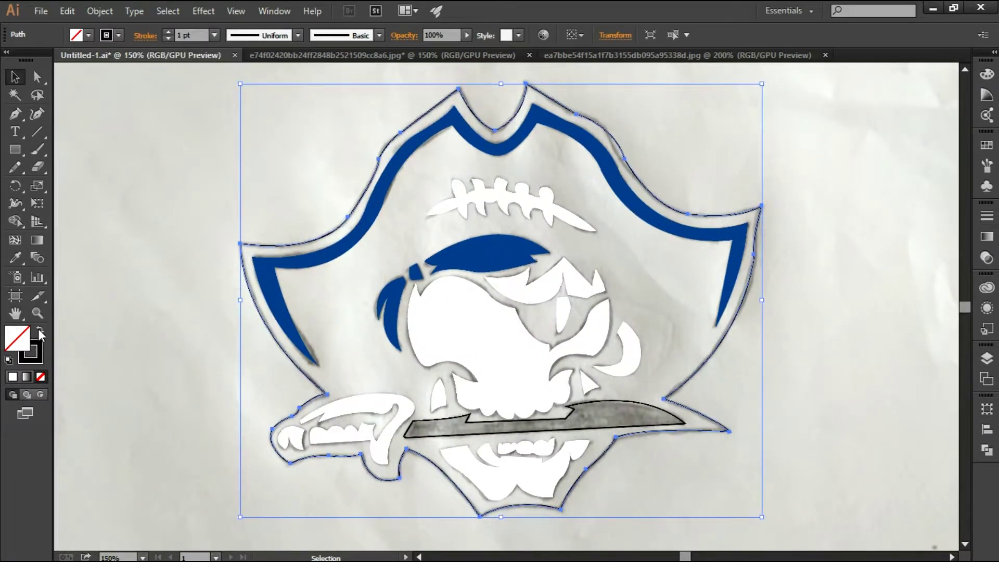
click(40, 331)
Step: Give the outer outline a light gray stroke at 8 pt weight
click(119, 36)
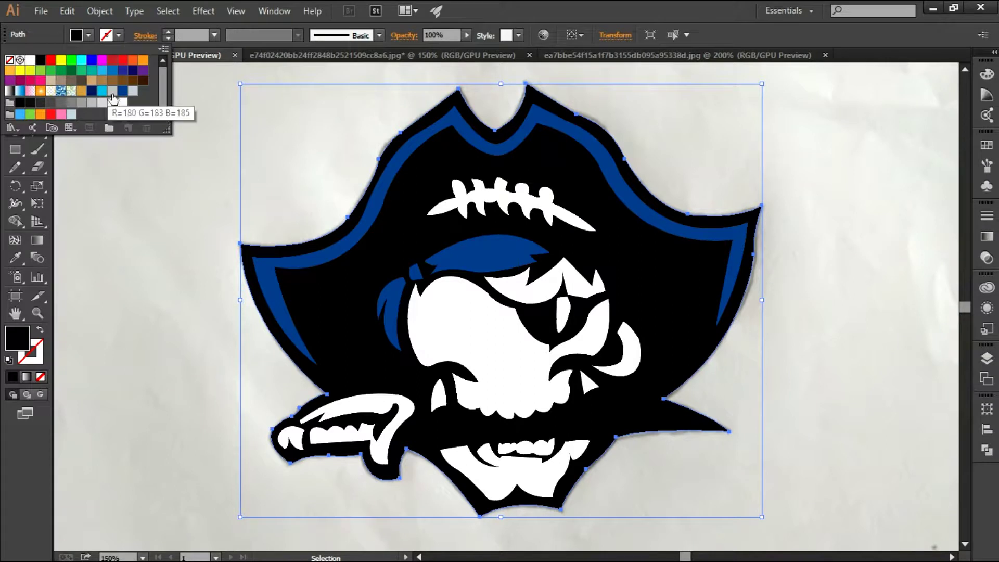
click(133, 91)
click(112, 92)
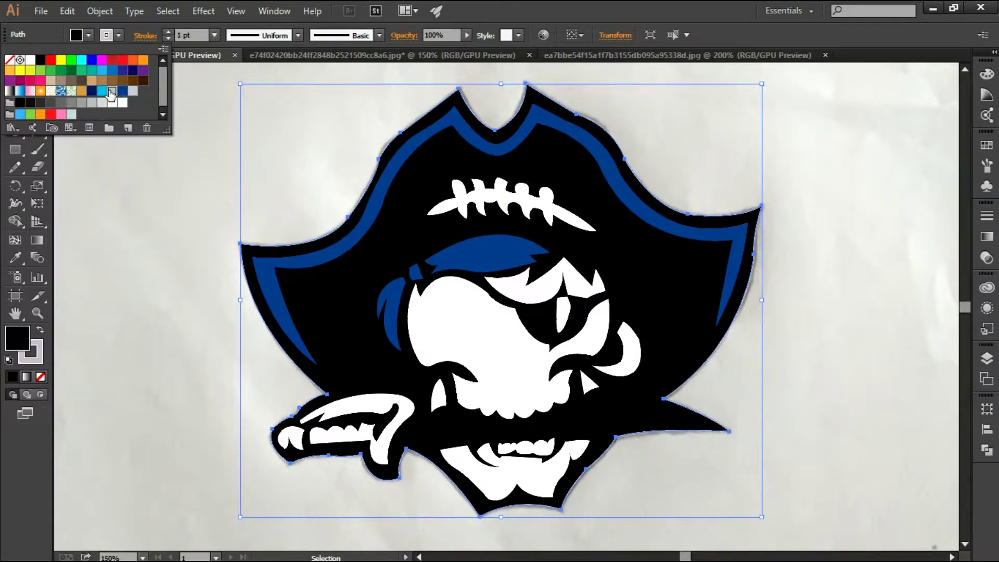
key(Escape)
click(167, 33)
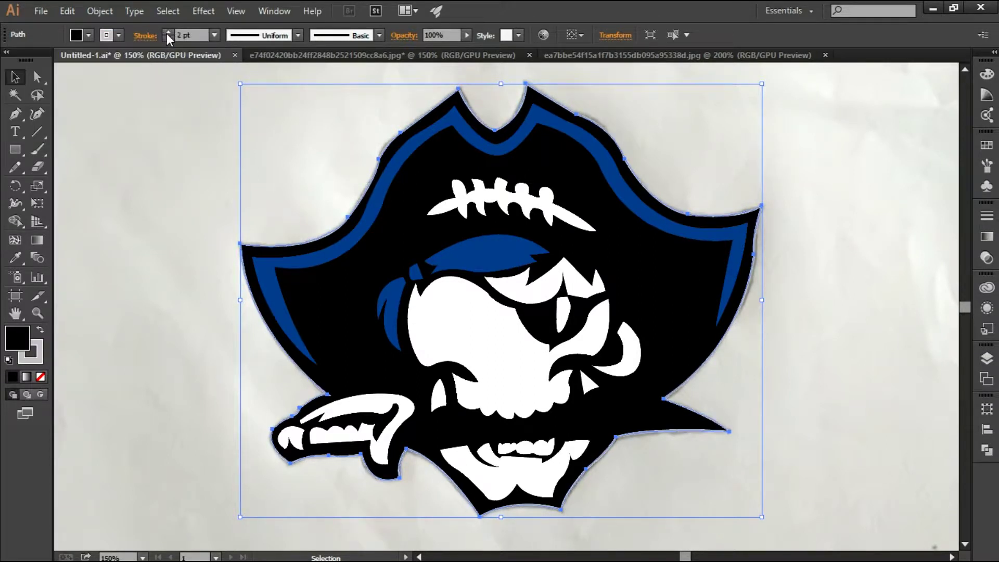
click(167, 32)
click(167, 38)
click(167, 39)
click(167, 39)
click(167, 38)
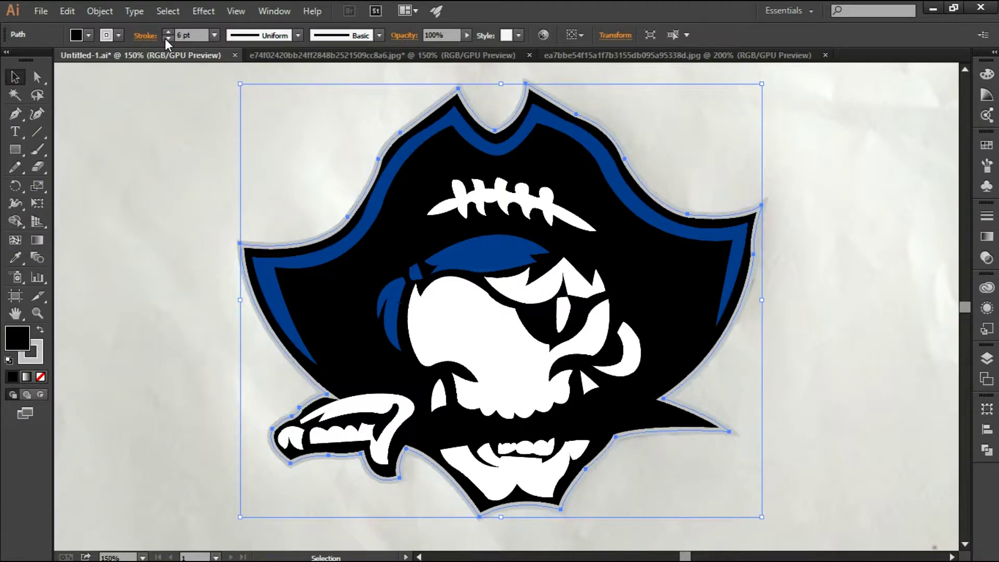
click(167, 32)
click(167, 32)
click(311, 291)
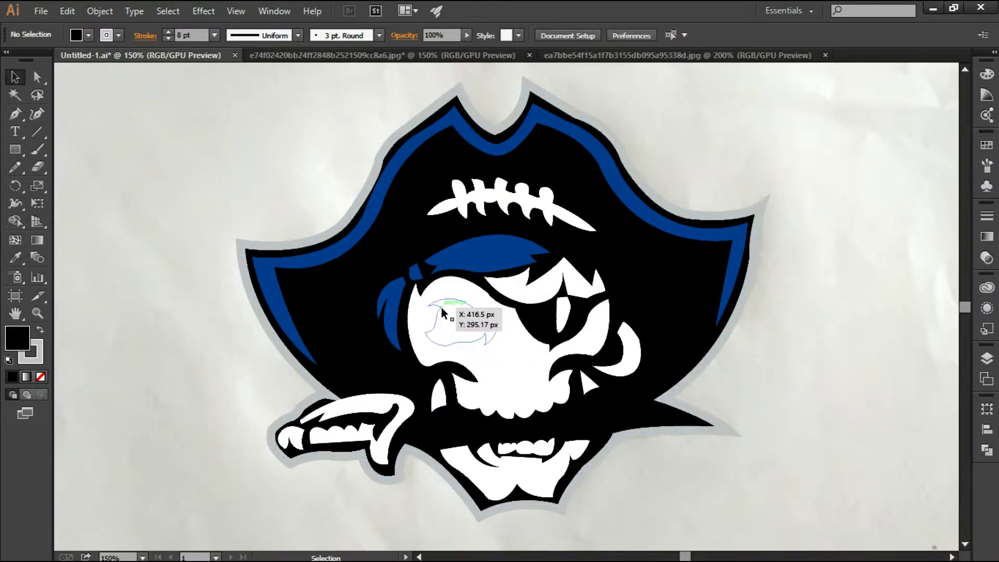
Step: Make the eye socket black with no stroke using the Eyedropper
click(442, 308)
key(i)
click(328, 272)
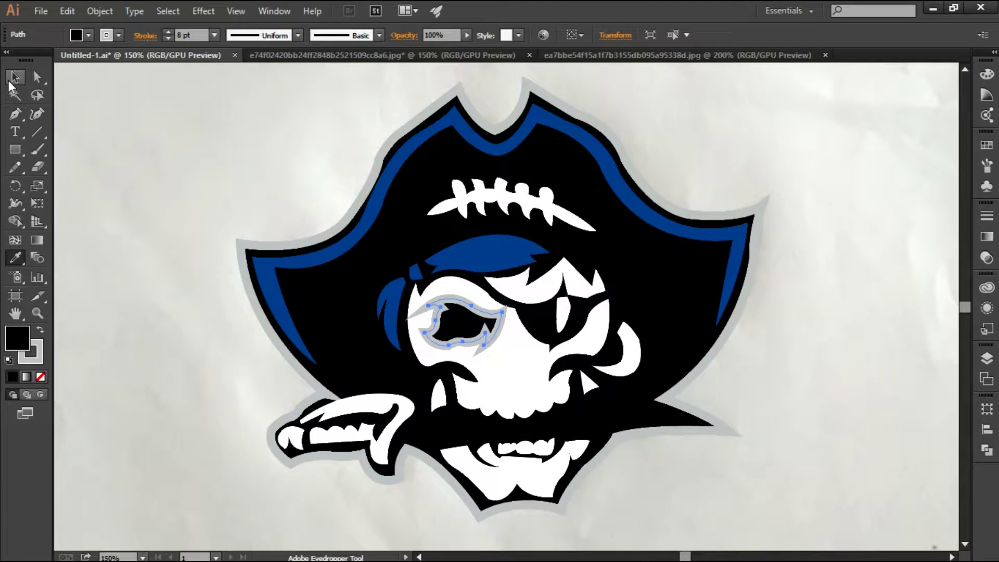
click(42, 378)
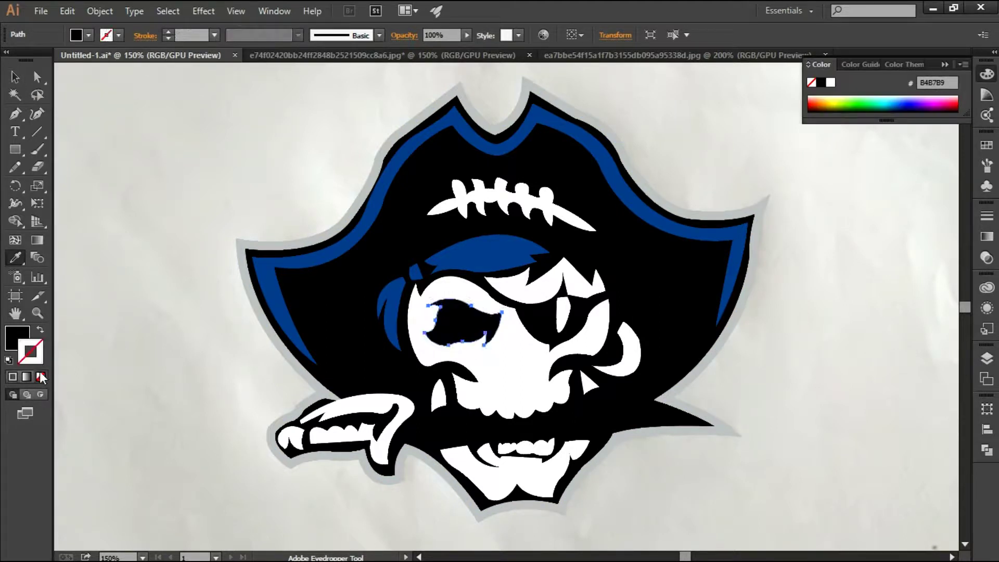
click(14, 78)
Step: Fill the nose shape black by sampling the hat
click(505, 356)
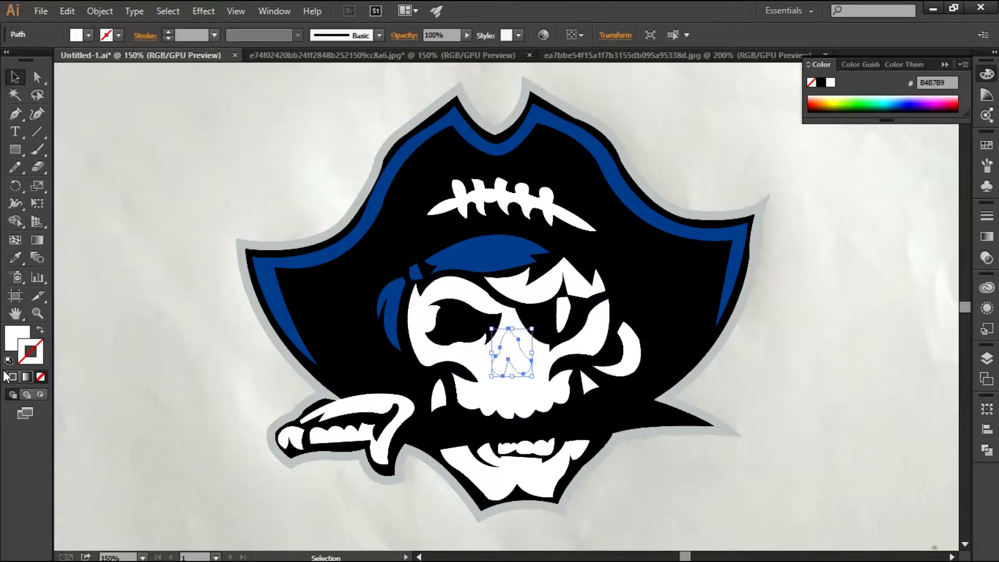
key(i)
click(452, 317)
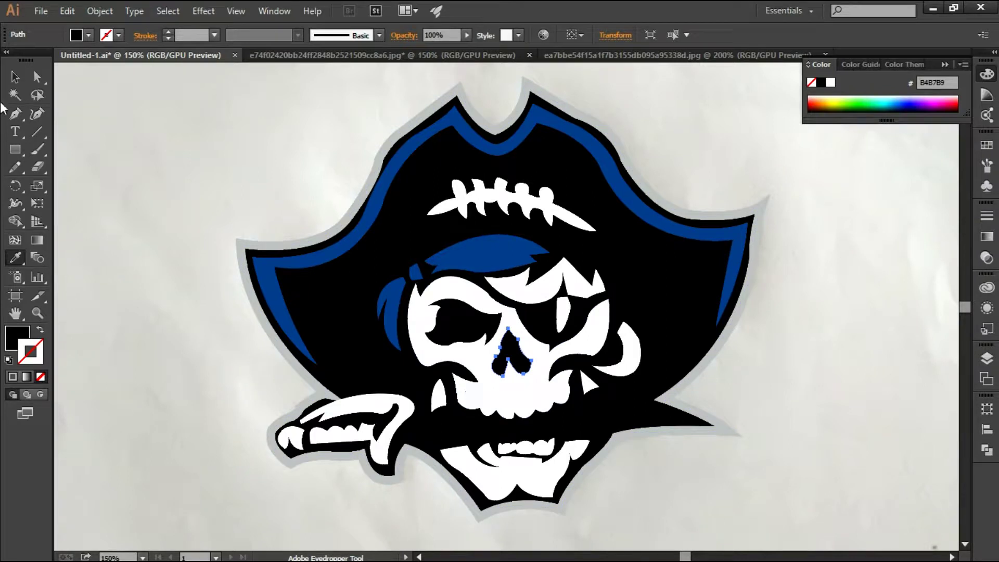
click(14, 78)
Step: Make the path between the teeth black with no gray stroke
click(495, 396)
key(i)
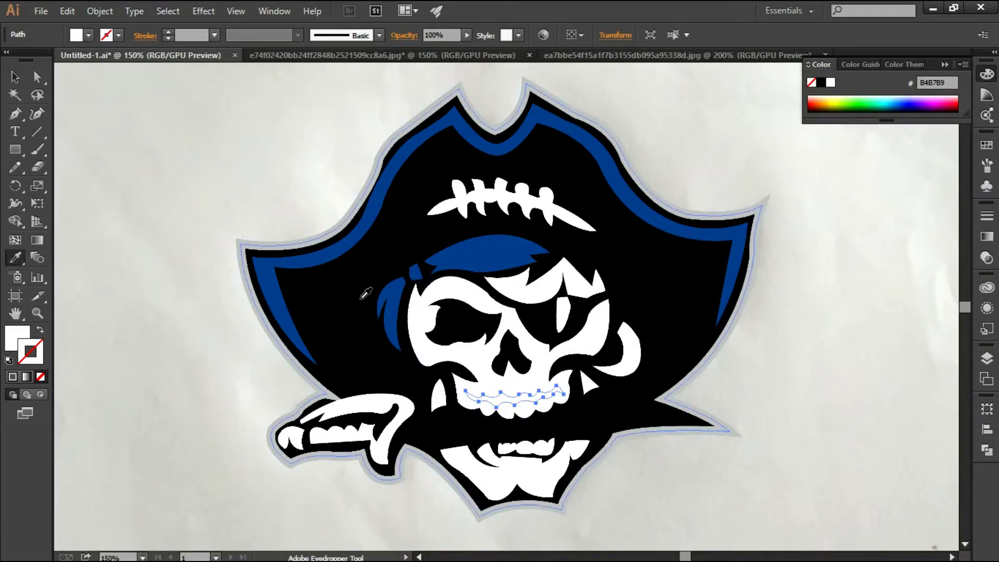
click(364, 296)
click(475, 314)
key(v)
click(207, 368)
Step: Make the knife blade white by sampling its handle
click(479, 424)
click(15, 258)
click(364, 407)
key(v)
click(118, 201)
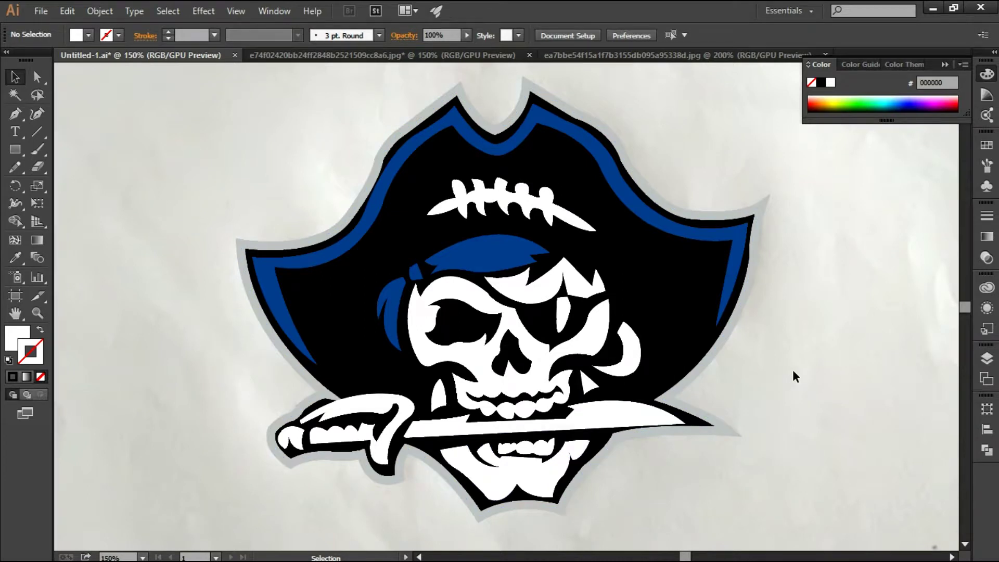
scroll(670, 364, down, 1)
scroll(644, 357, right, 3)
scroll(599, 271, right, 1)
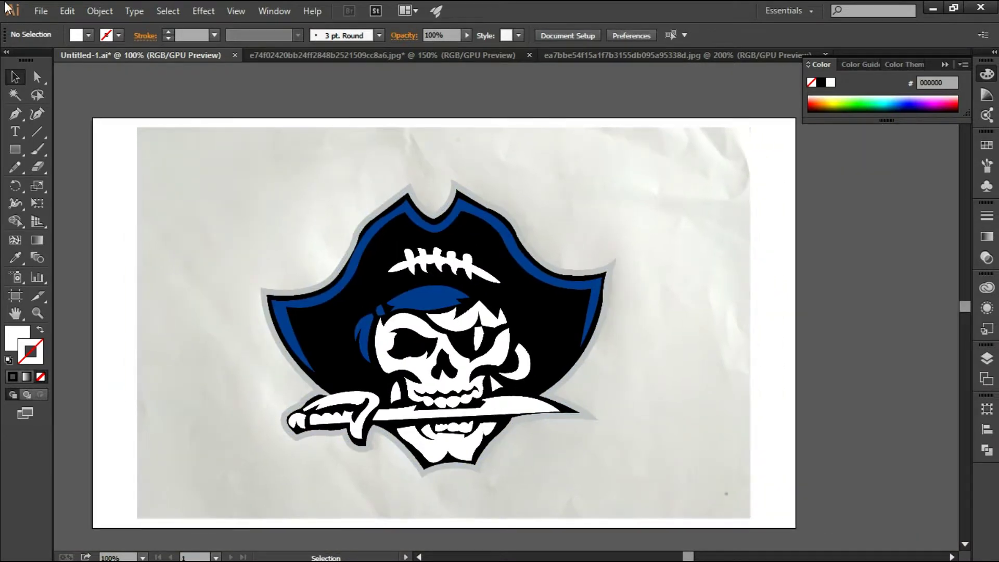
Step: Unlock all objects and delete the tracing photo
click(94, 11)
click(152, 113)
drag(211, 199, 709, 238)
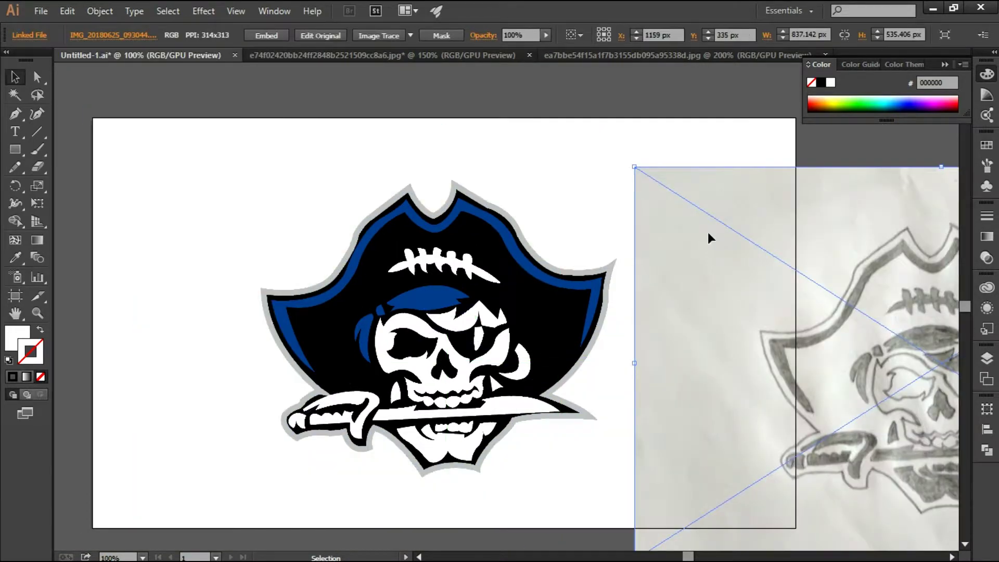
key(Delete)
scroll(585, 363, up, 1)
scroll(592, 385, up, 1)
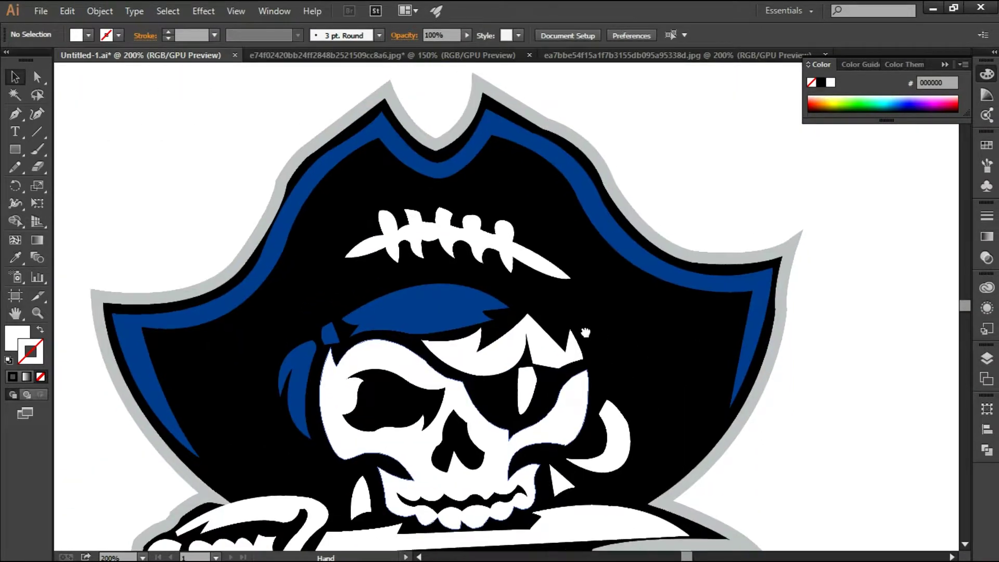
drag(633, 335, 557, 249)
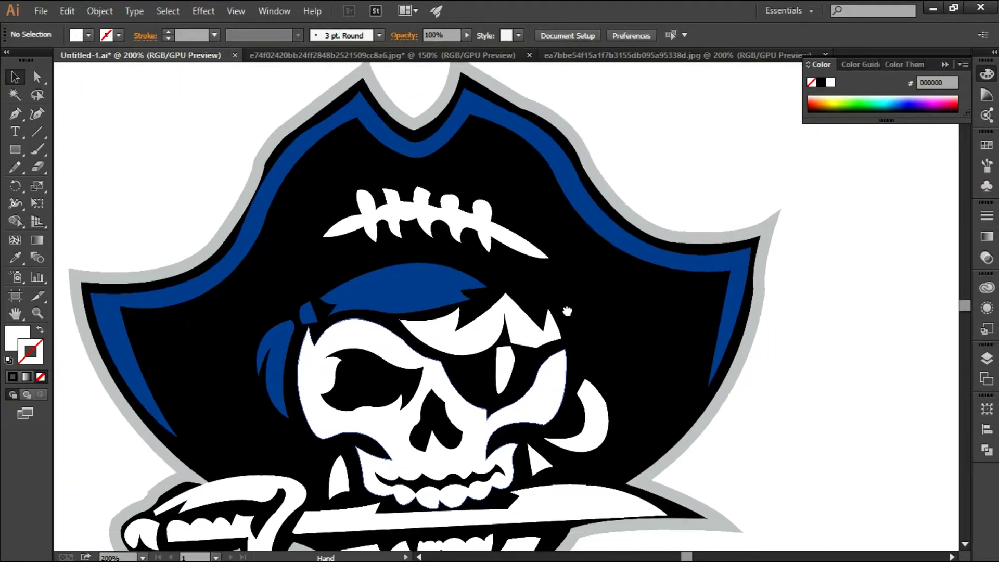
scroll(558, 249, up, 1)
Step: Replace the eye-patch slit with a curved Pen shape filled with the hair's blue
click(464, 267)
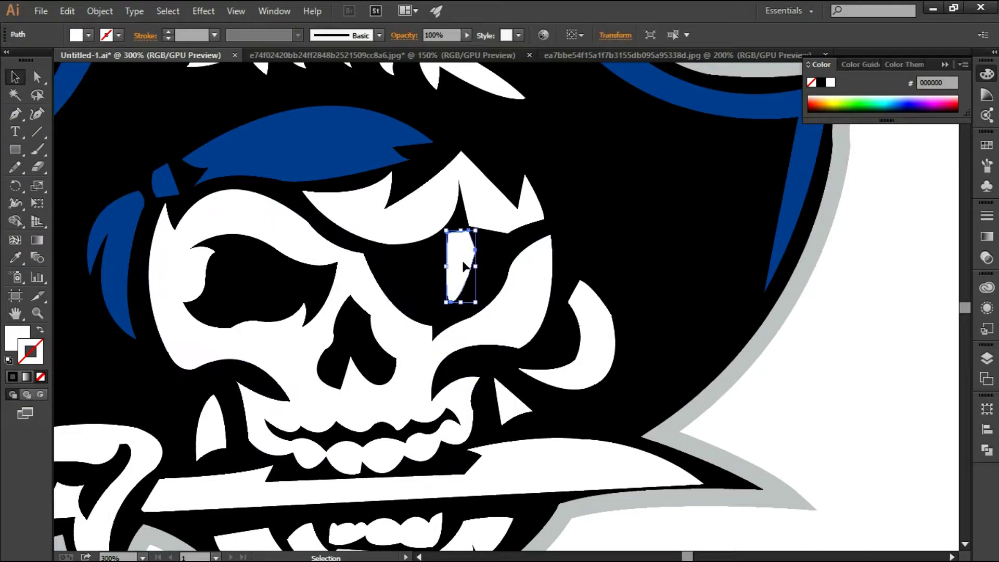
key(Delete)
key(p)
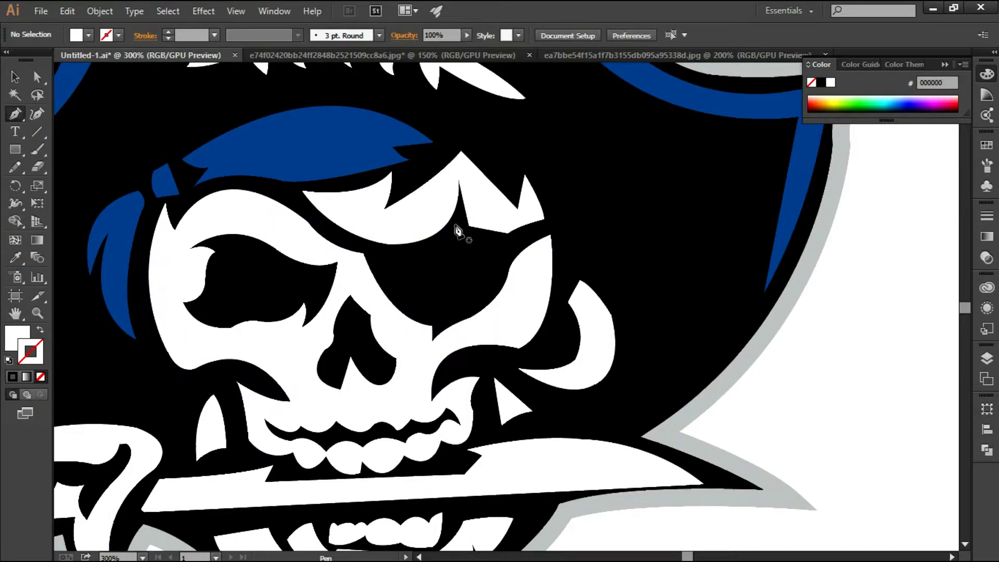
click(453, 223)
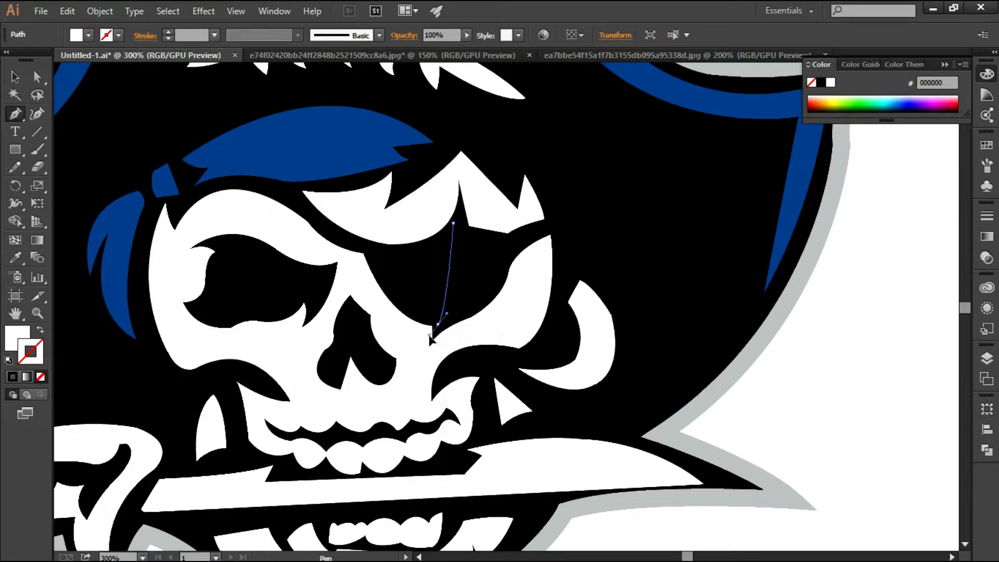
mouse_move(453, 223)
mouse_down()
mouse_move(435, 193)
mouse_move(440, 171)
mouse_up()
key(i)
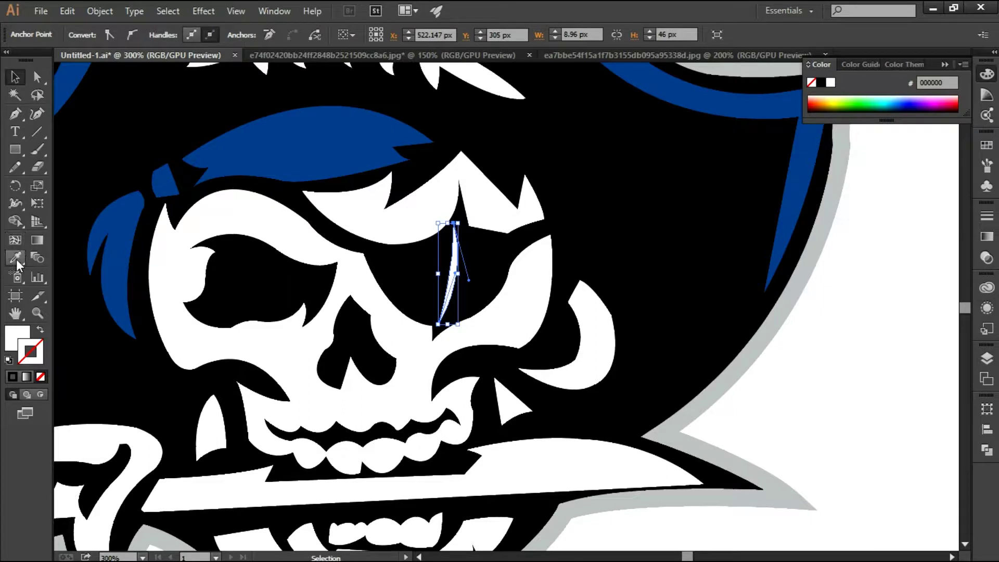
click(279, 127)
key(v)
click(864, 400)
Step: Zoom to 200% and select the gray outer outline path
key(ctrl+minus)
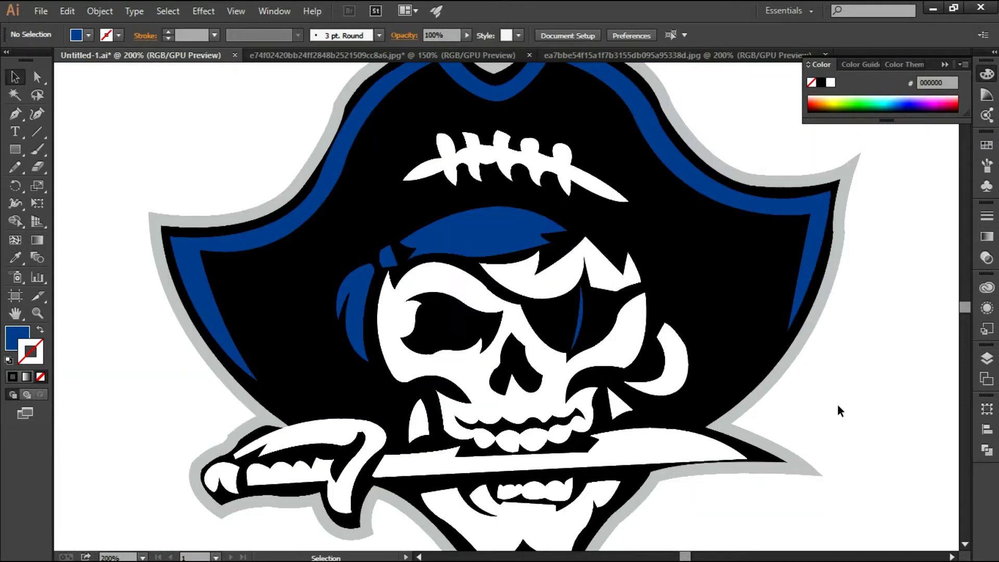
key(ctrl+minus)
key(ctrl+plus)
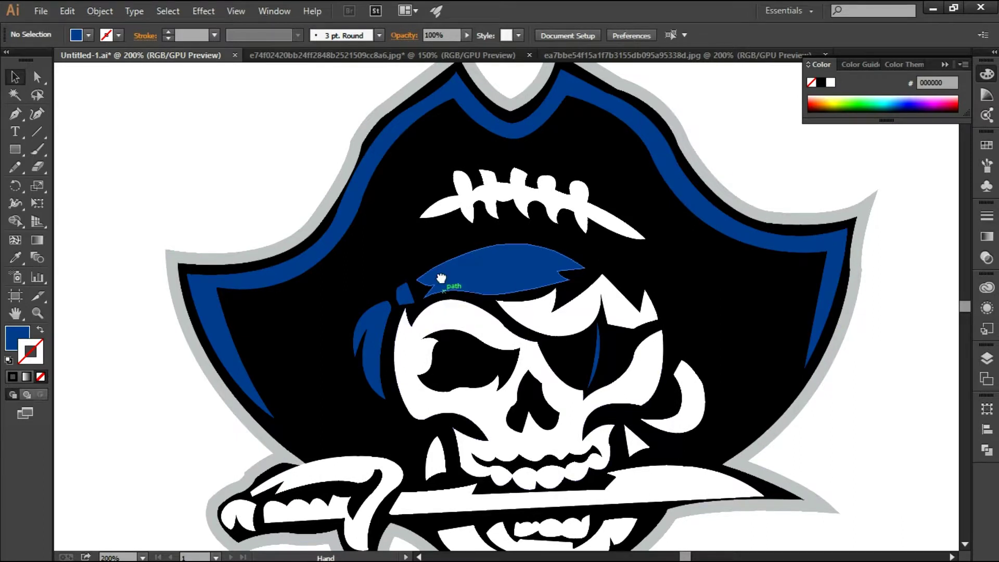
scroll(405, 294, up, 3)
click(374, 223)
Step: Reshape the hat's left curve anchors and handles to follow the gray outline and brim
key(a)
alt+scroll(357, 304, up, 1)
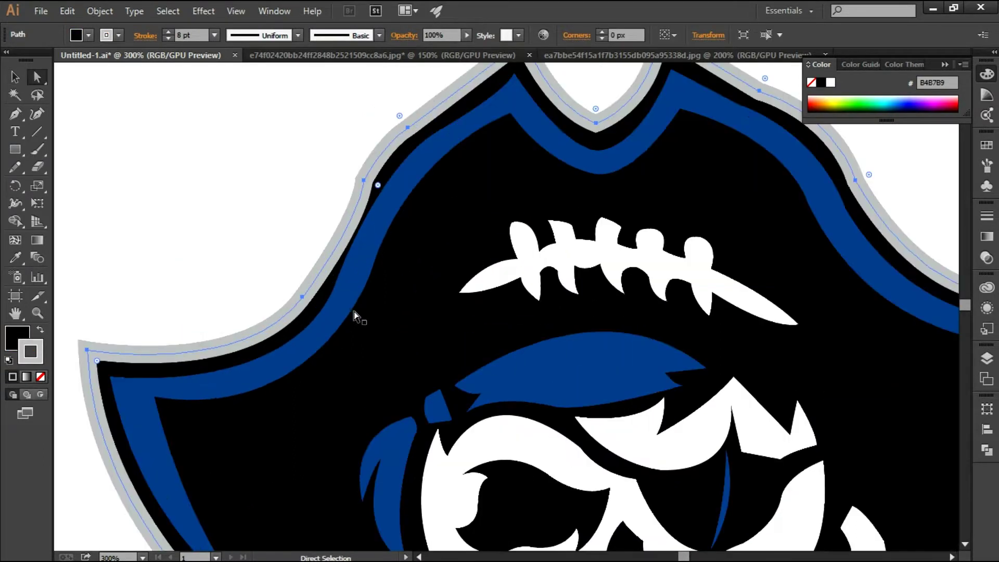
click(363, 181)
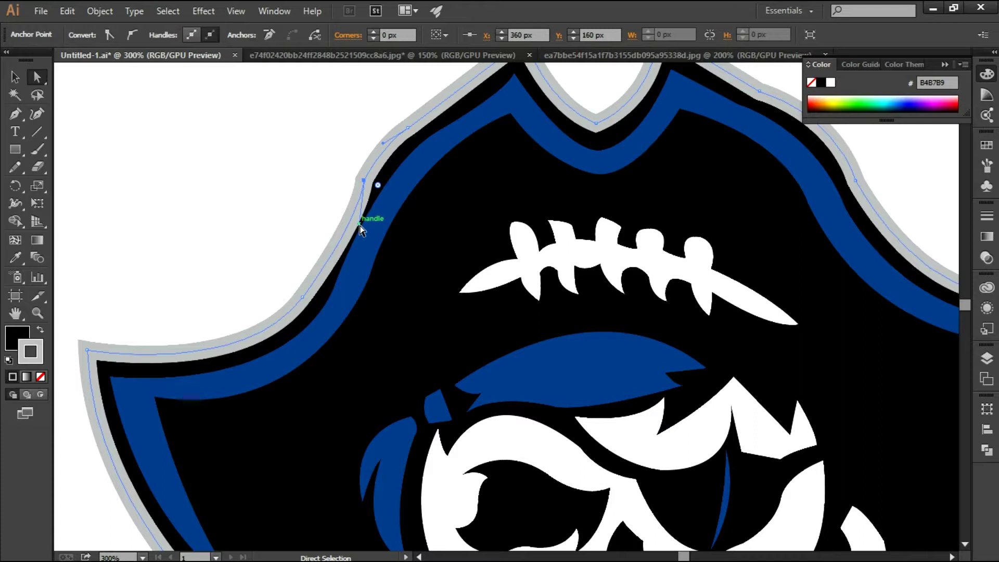
key(ctrl+c)
key(ctrl+f)
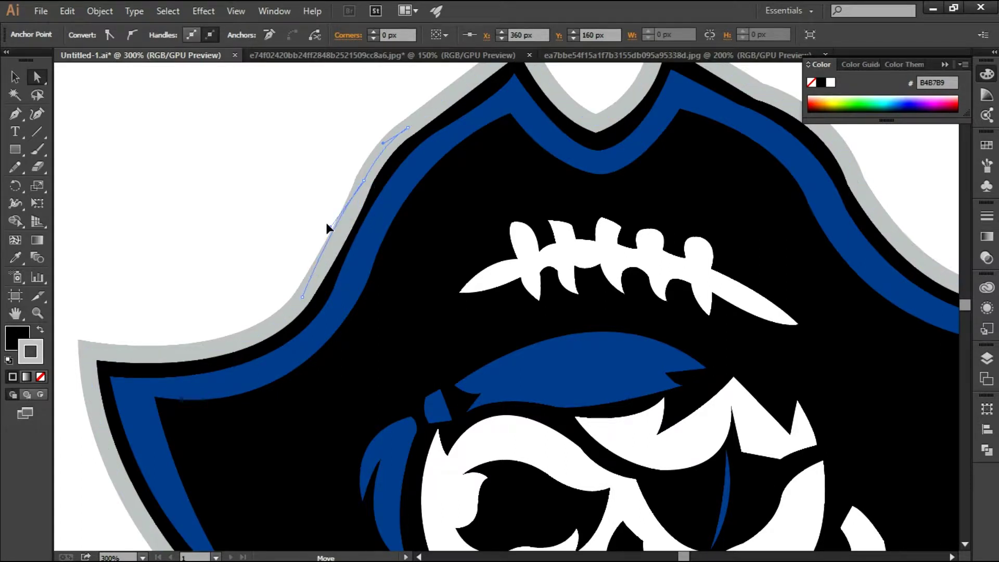
drag(315, 205, 339, 239)
mouse_move(302, 297)
mouse_down()
mouse_move(281, 307)
mouse_move(225, 396)
mouse_up()
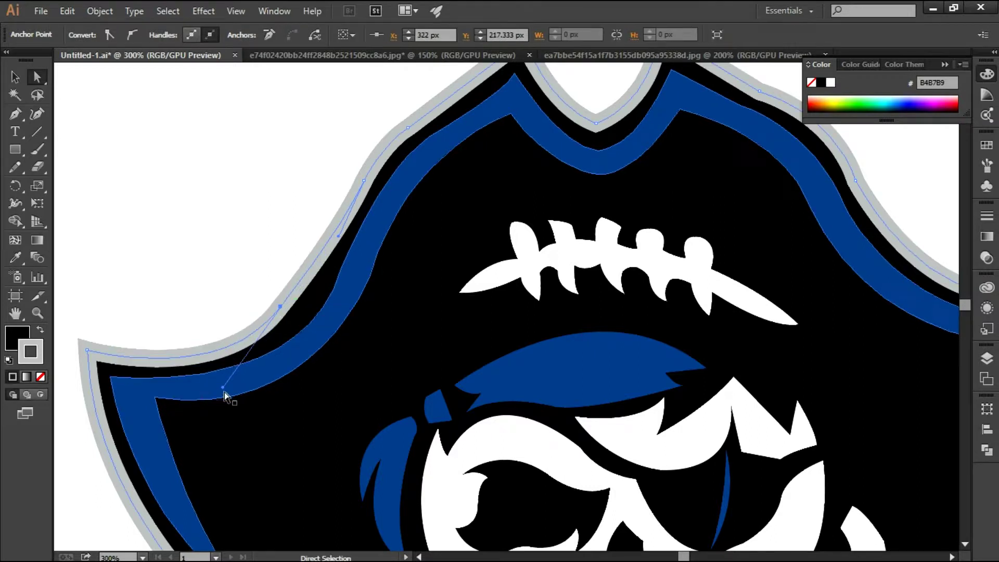
click(235, 332)
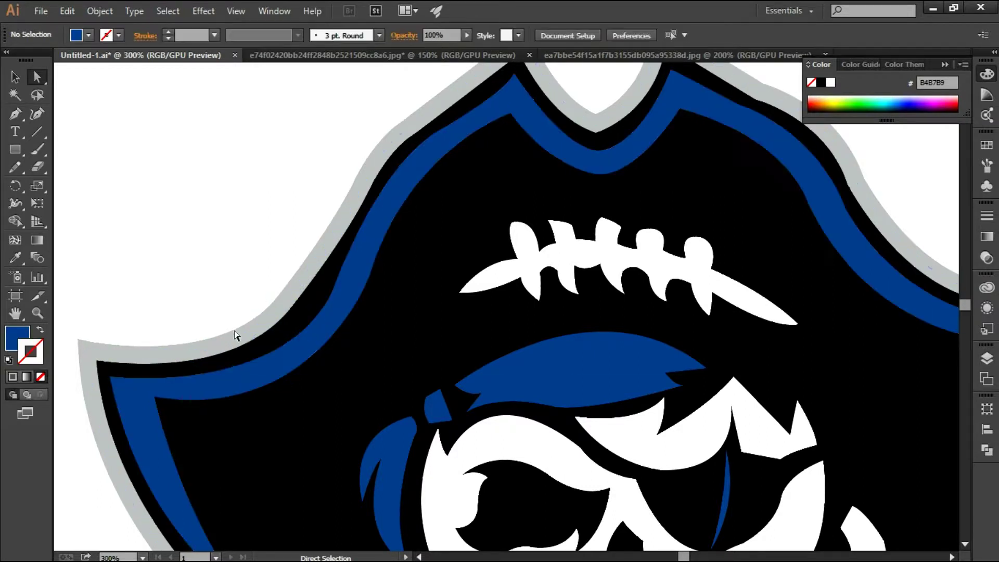
drag(240, 368, 212, 383)
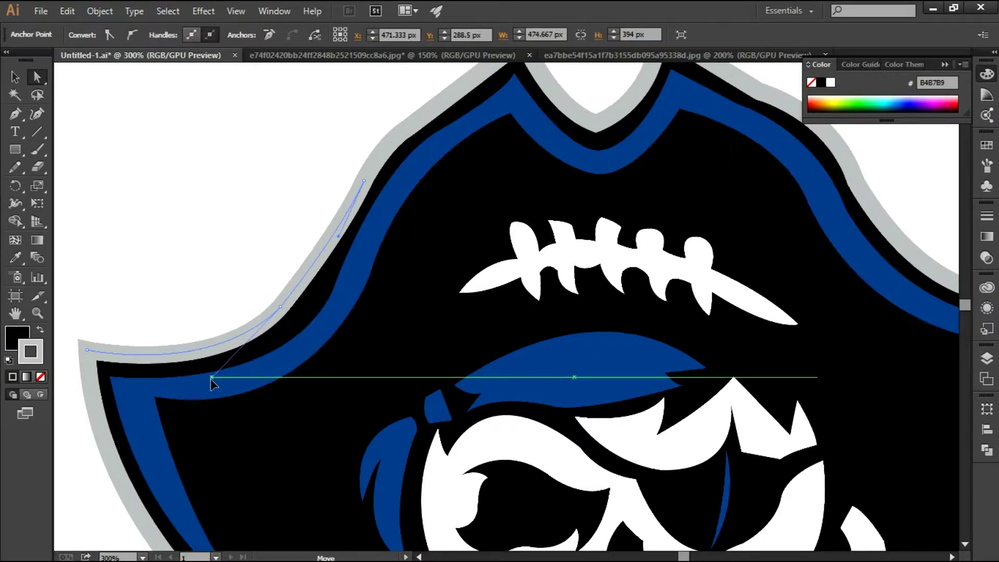
click(280, 307)
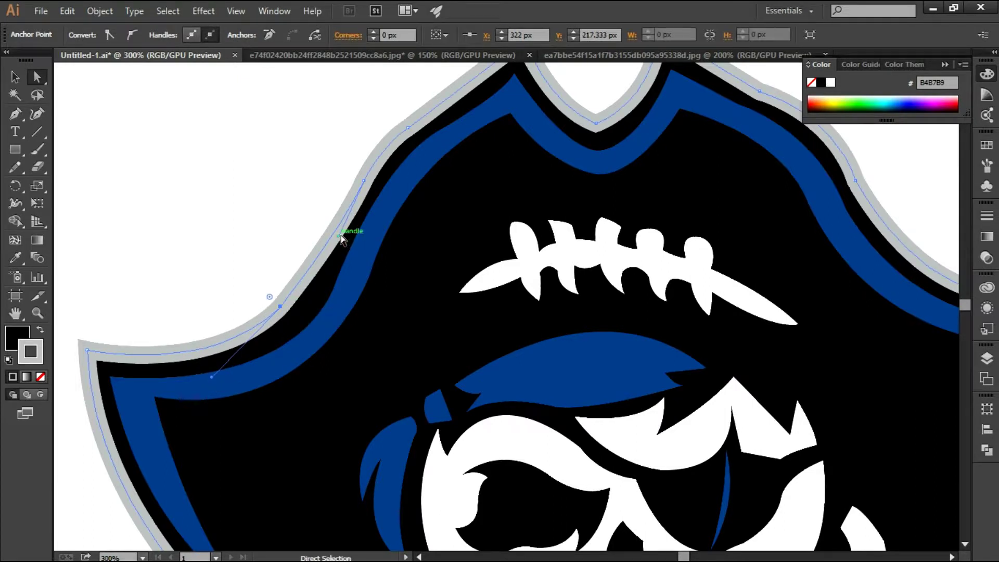
click(336, 253)
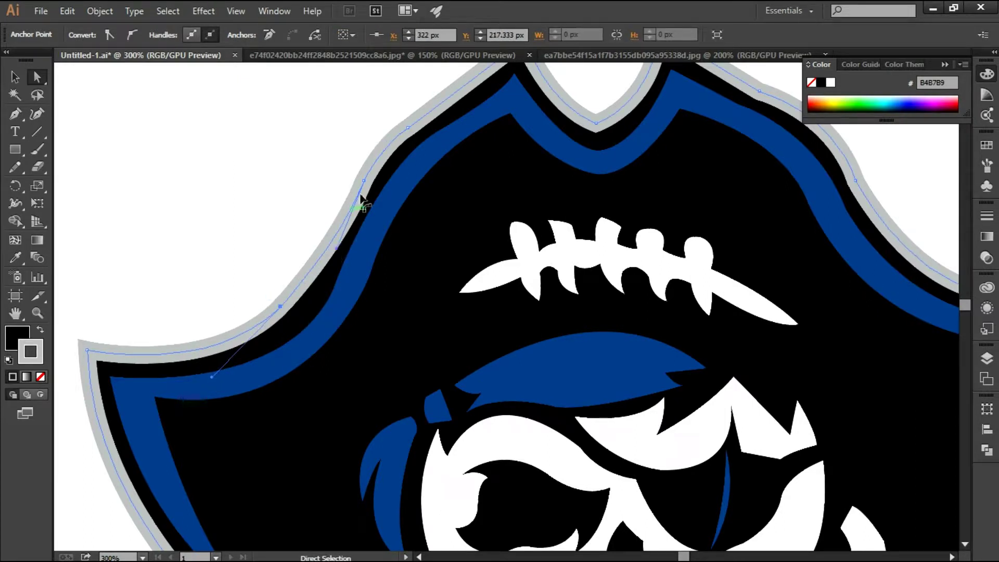
scroll(362, 198, up, 3)
click(367, 218)
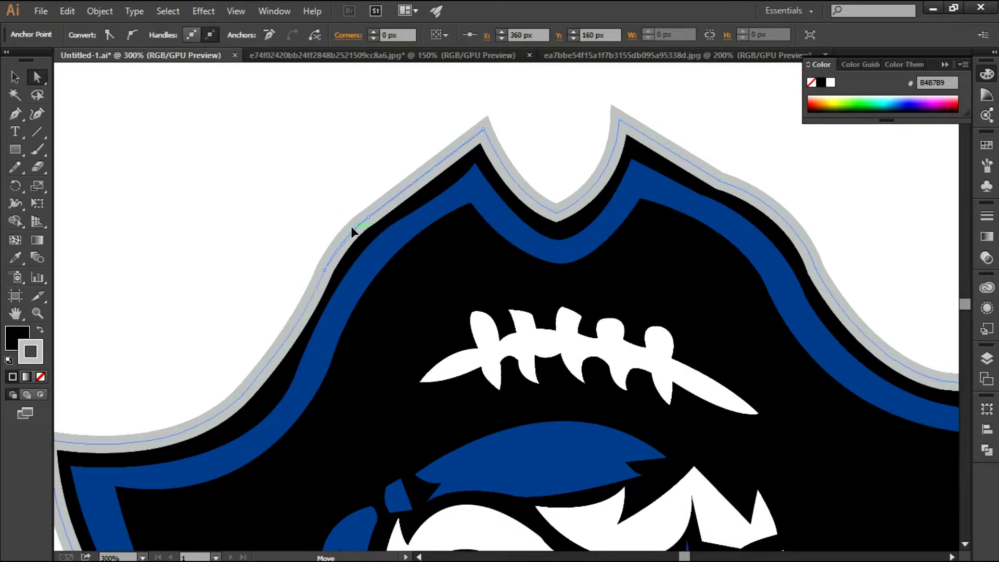
Step: Move the blue band's left anchors and handles into smoother curves
click(334, 361)
scroll(458, 315, down, 3)
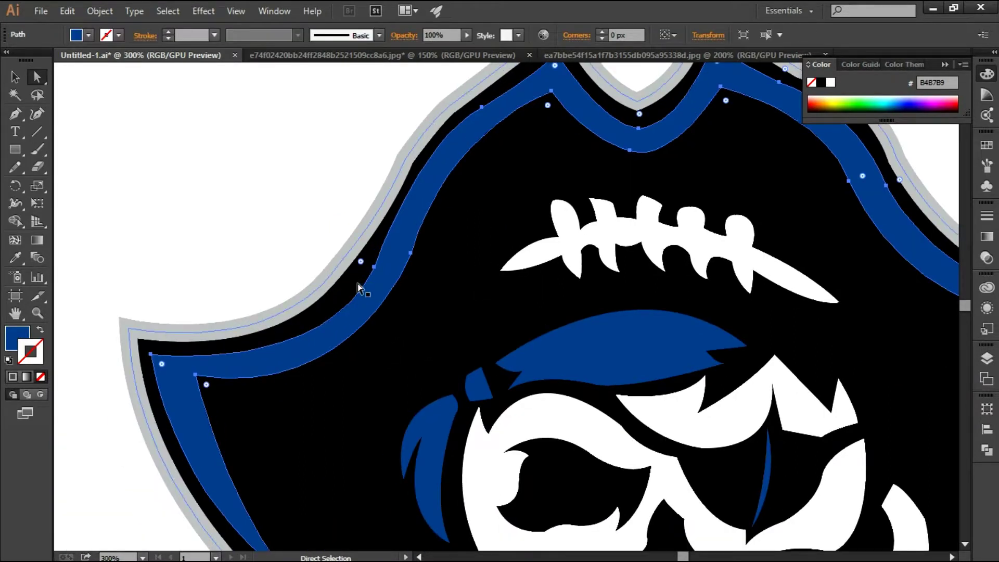
drag(374, 269, 301, 384)
mouse_move(415, 263)
mouse_down()
mouse_move(350, 405)
mouse_move(341, 401)
mouse_up()
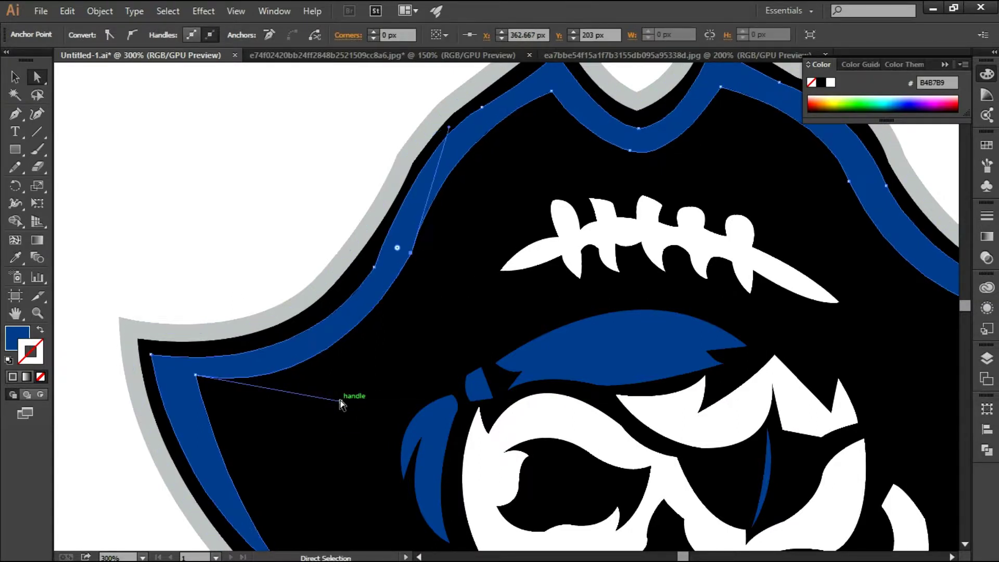
scroll(382, 351, up, 4)
scroll(383, 351, right, 4)
drag(313, 363, 310, 369)
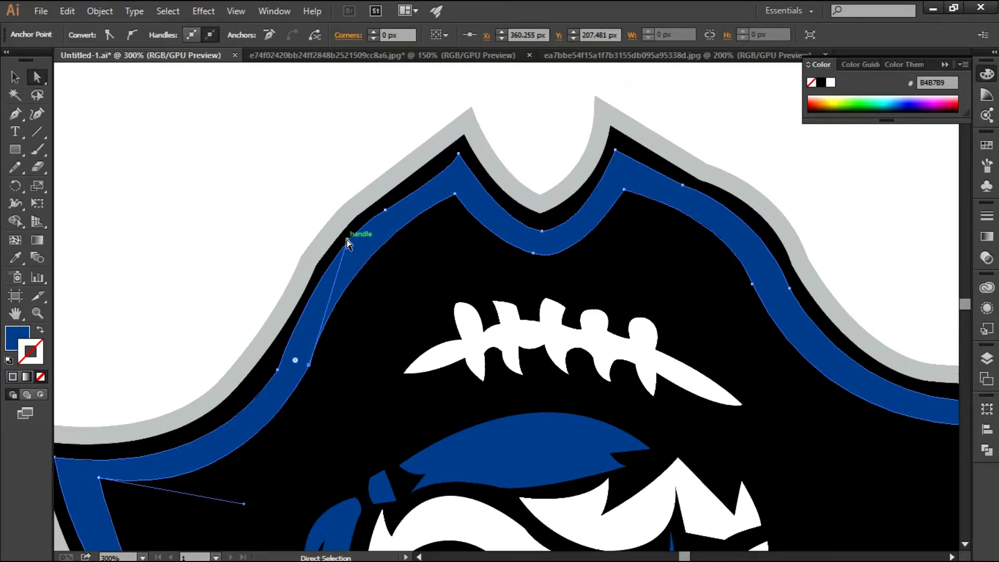
click(385, 211)
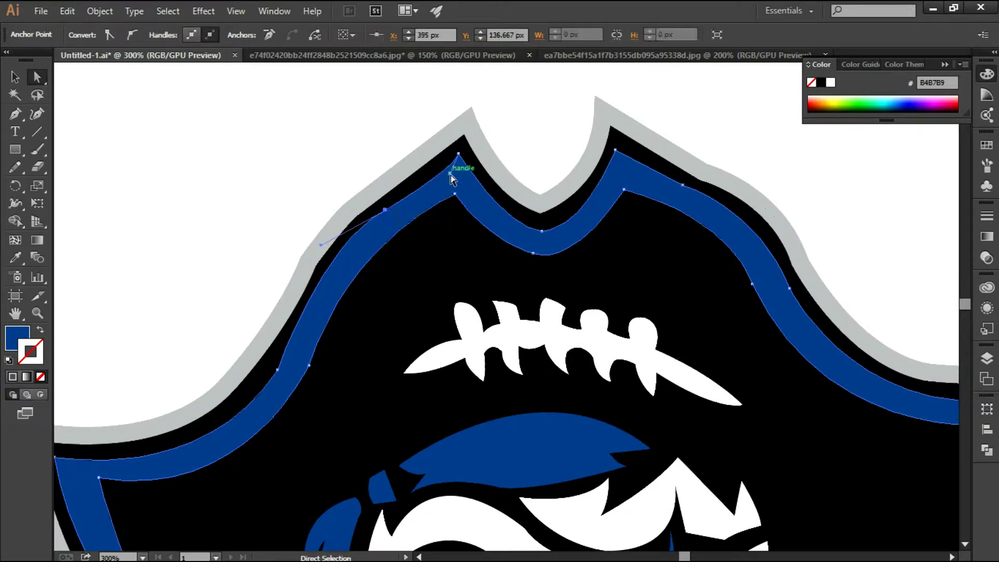
click(386, 126)
scroll(490, 151, down, 5)
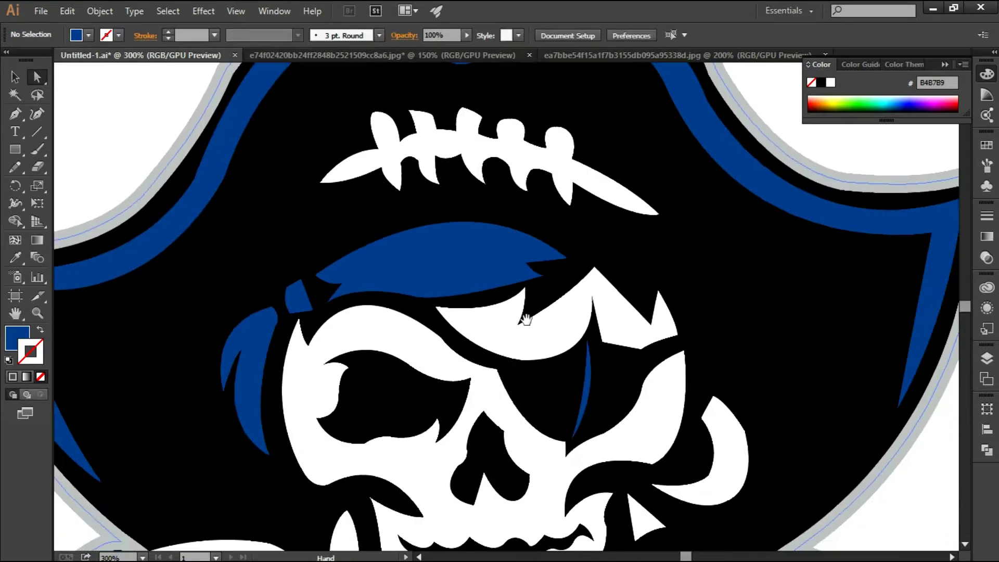
scroll(490, 151, down, 5)
Step: Draw an unfilled curved Pen path cutting across the skull's lower jaw
key(ctrl+minus)
key(ctrl+minus)
scroll(572, 268, up, 3)
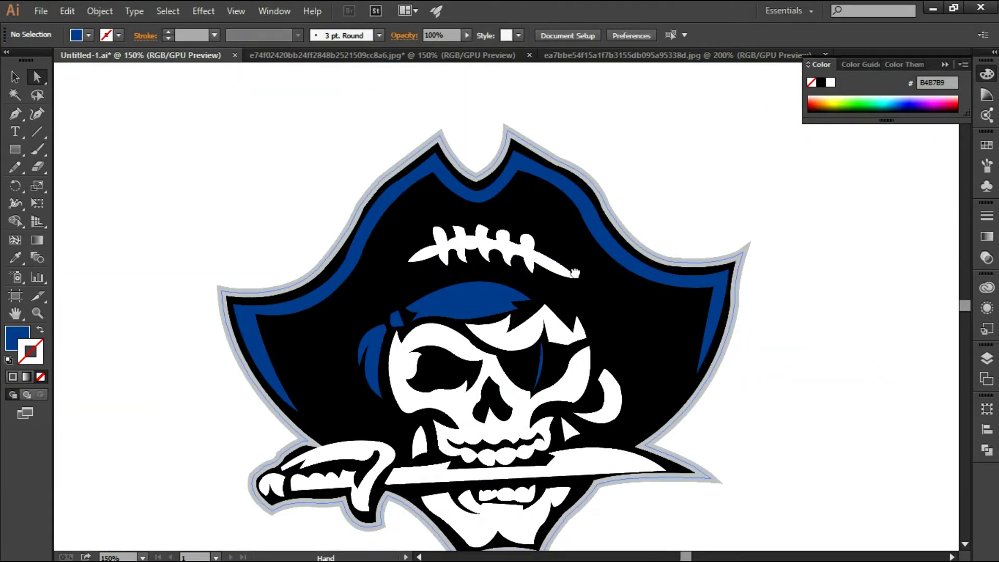
scroll(572, 268, up, 2)
click(7, 120)
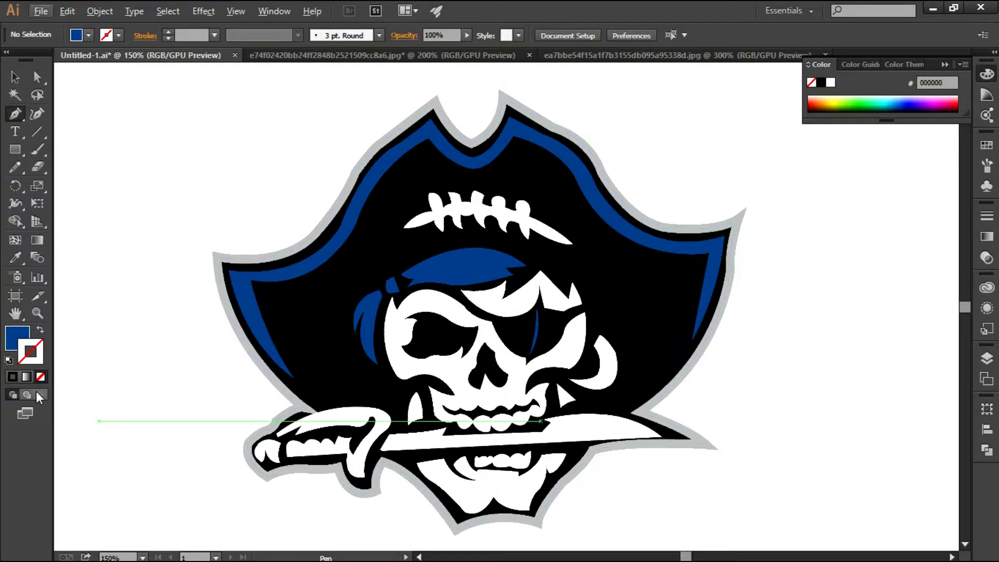
click(40, 377)
key(ctrl+plus)
key(ctrl+plus)
scroll(468, 338, down, 3)
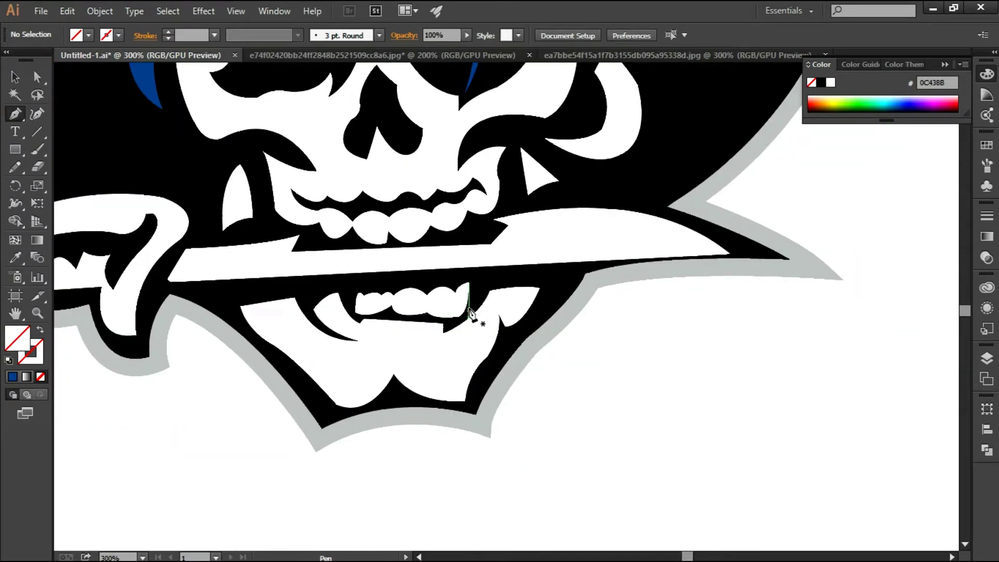
click(469, 310)
drag(422, 366, 442, 354)
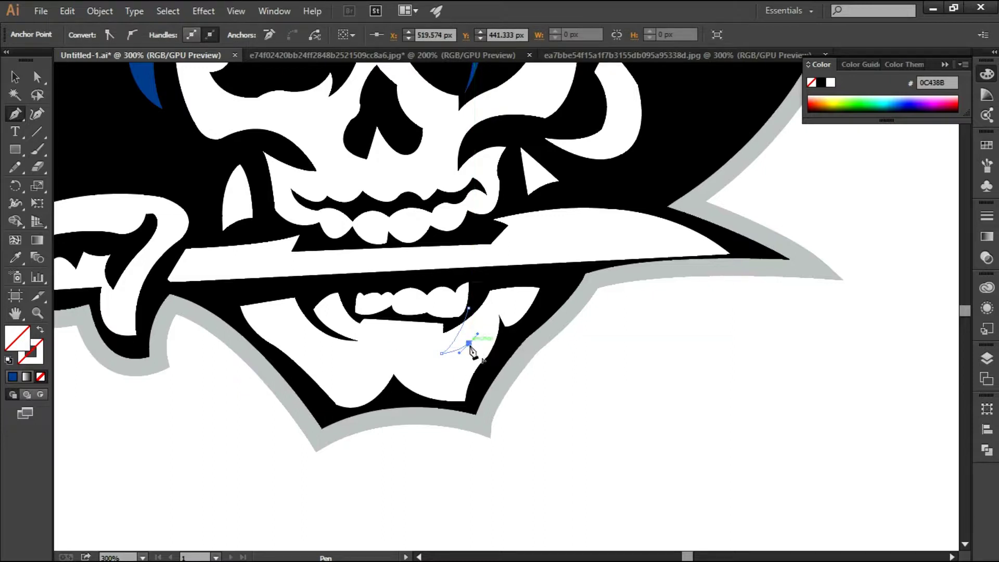
click(469, 344)
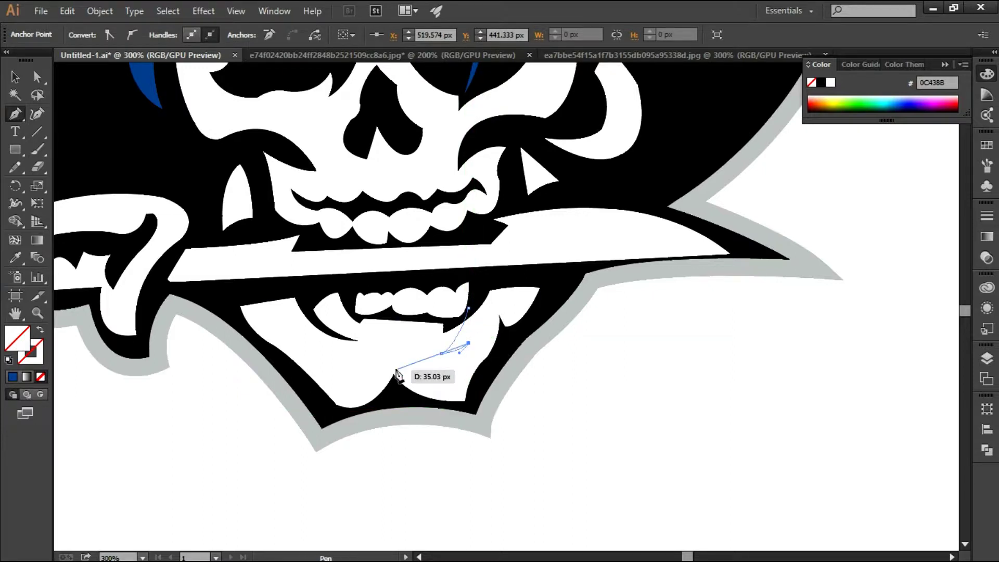
drag(346, 369, 347, 368)
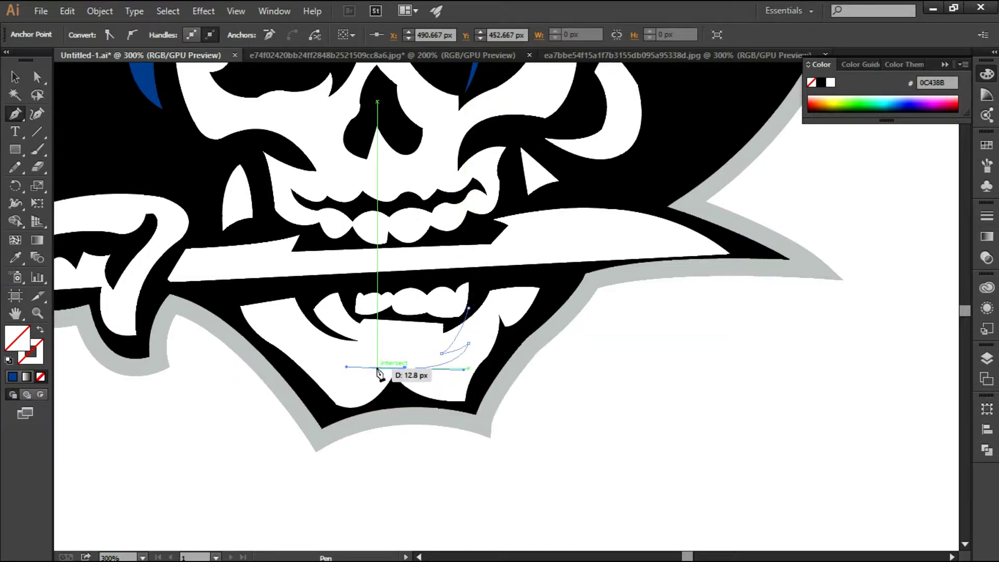
click(405, 368)
drag(431, 447, 432, 478)
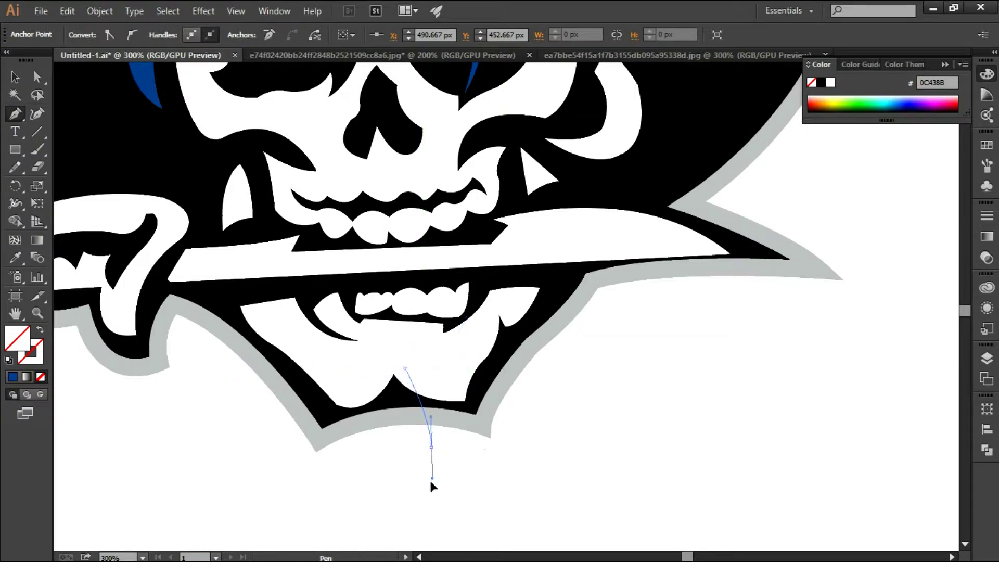
Step: Divide the mouth shape along the new path with Pathfinder and ungroup the pieces
key(v)
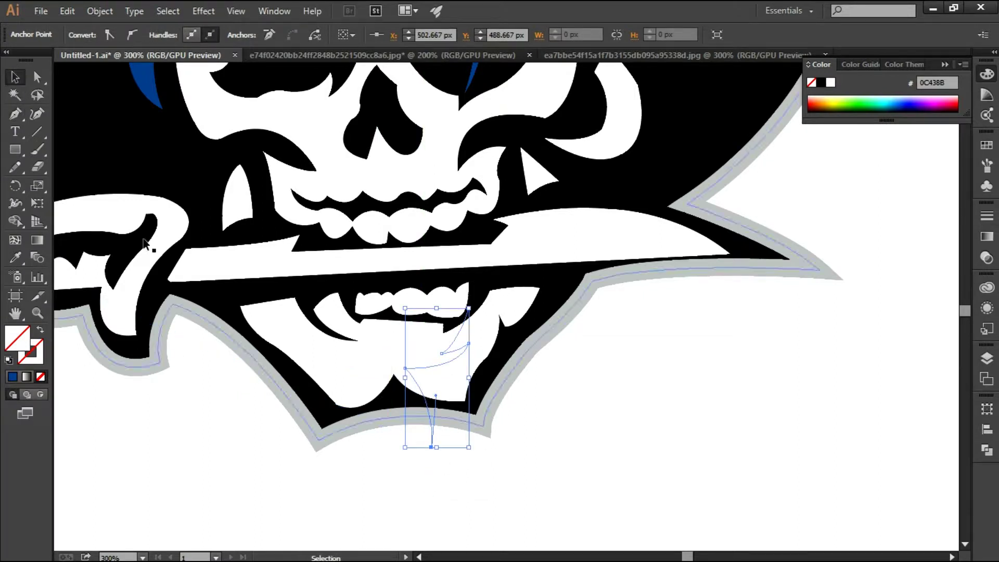
shift+click(364, 356)
click(989, 452)
click(818, 466)
right_click(458, 337)
click(499, 415)
Step: Fill the lower right jaw piece with grey
click(570, 430)
click(467, 376)
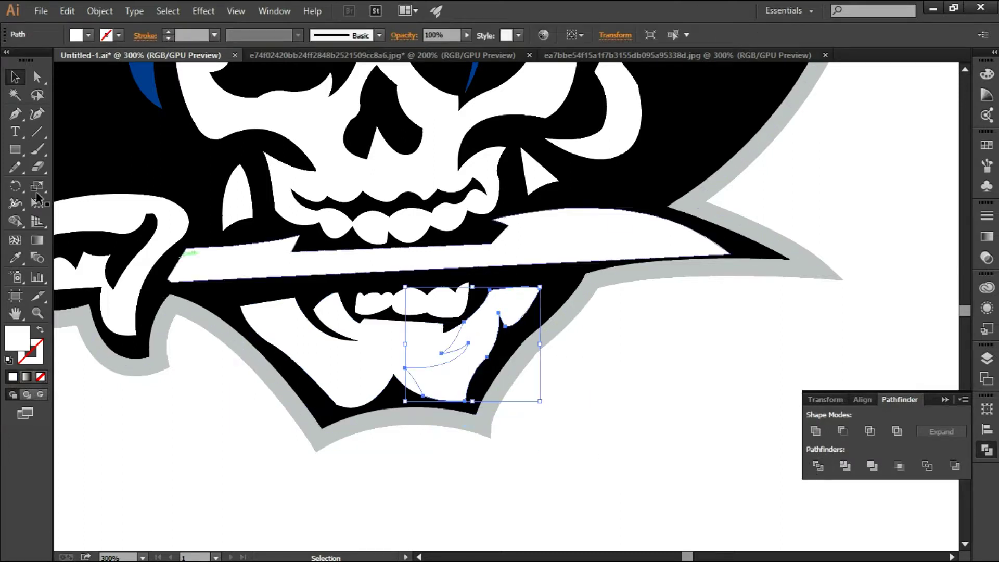
click(89, 35)
click(112, 90)
click(574, 410)
scroll(520, 364, up, 2)
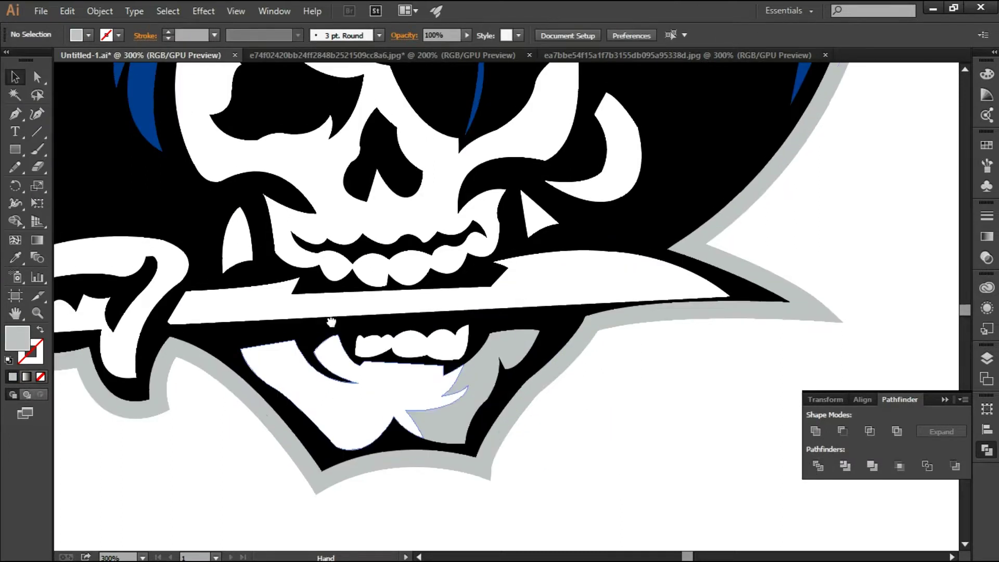
Step: Draw a curved Pen path cutting down through the lower teeth
key(p)
click(427, 326)
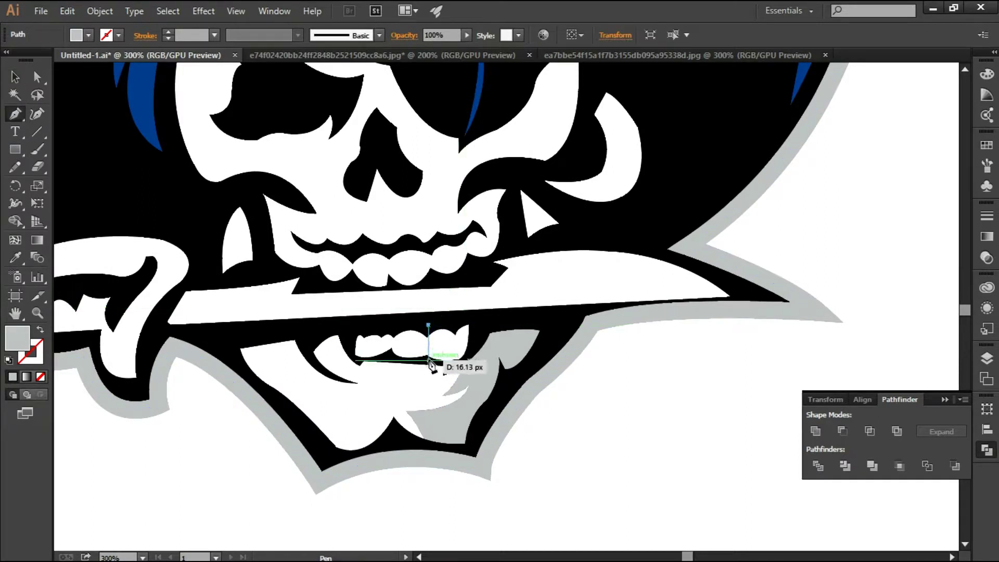
mouse_move(427, 359)
mouse_down()
mouse_move(445, 371)
mouse_move(437, 364)
mouse_up()
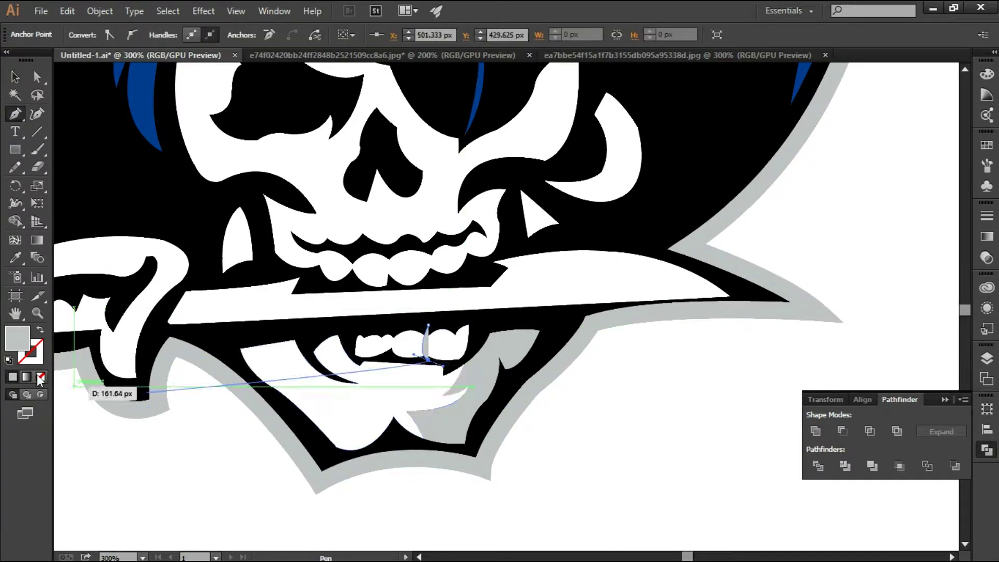
click(502, 357)
ctrl+click(449, 342)
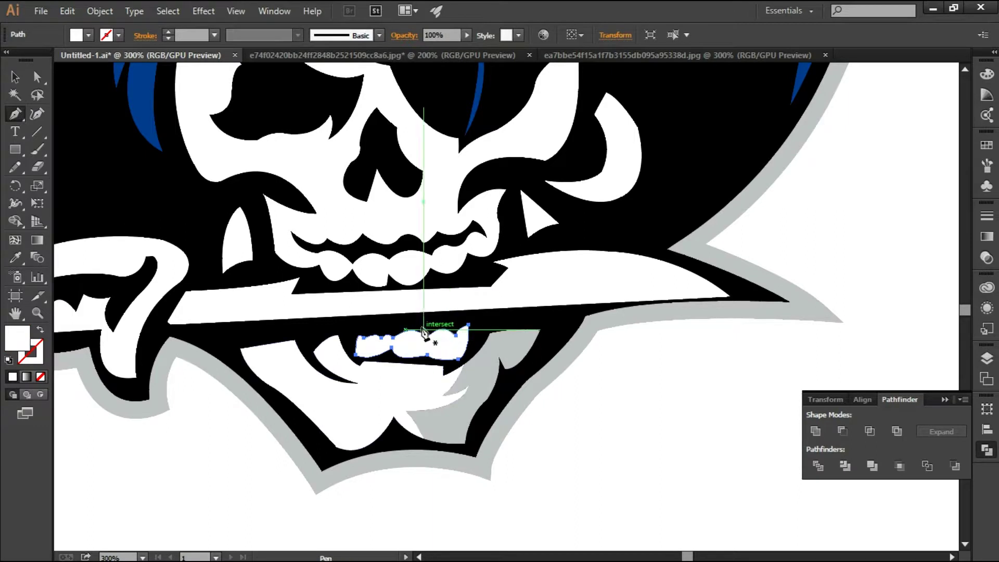
Step: Divide the teeth shape along the path and ungroup the pieces
click(15, 77)
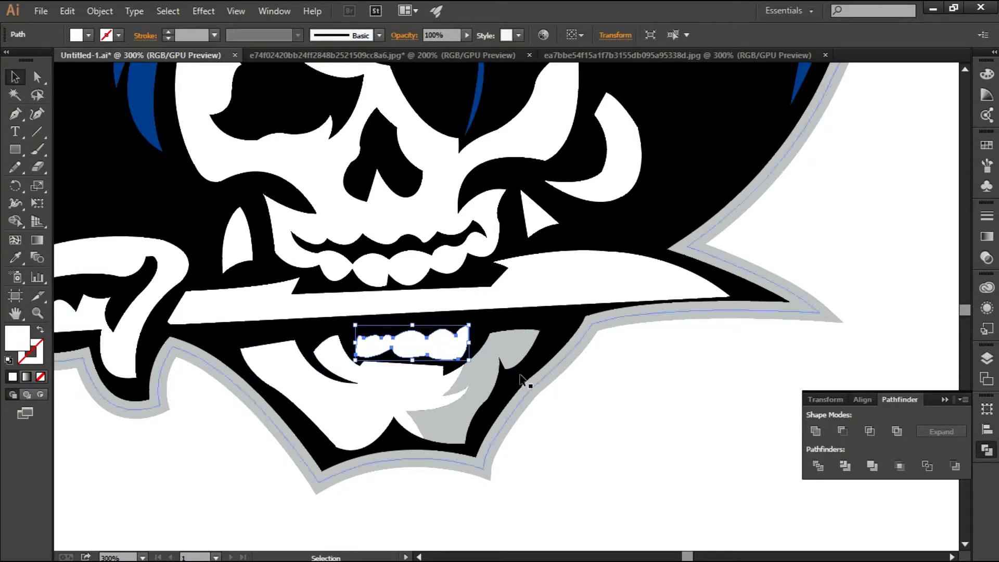
click(819, 467)
right_click(423, 348)
click(465, 434)
Step: Eyedrop the grey shading onto the rightmost lower tooth
click(445, 344)
click(14, 257)
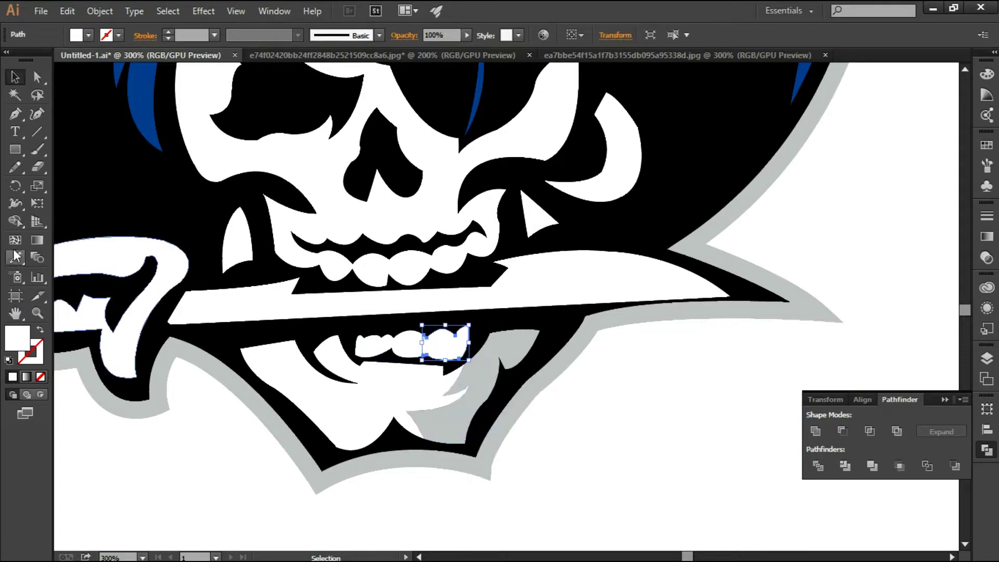
click(519, 415)
click(14, 76)
click(597, 402)
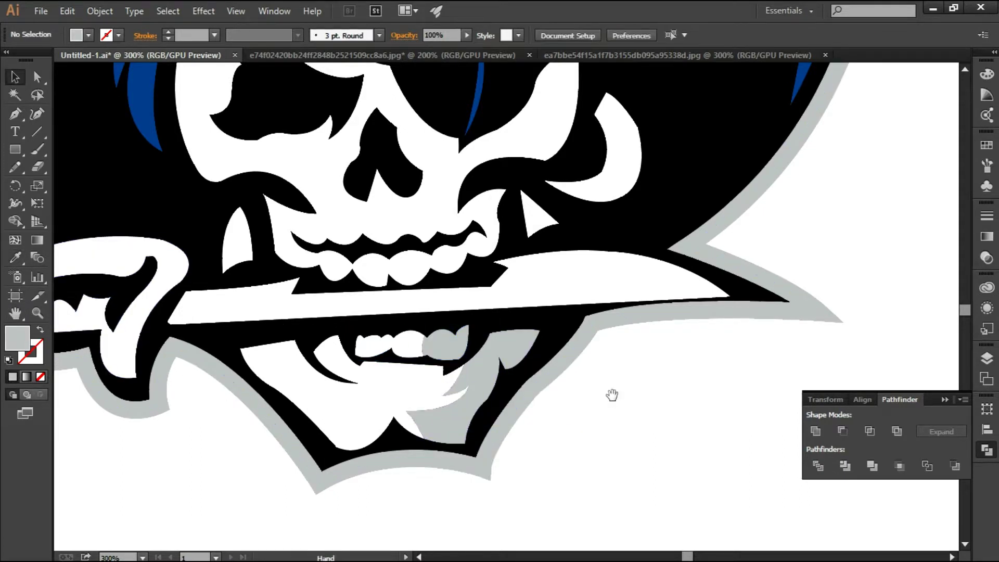
drag(609, 398, 624, 416)
Step: Start a Pen path along the knife blade, then discard it
click(14, 113)
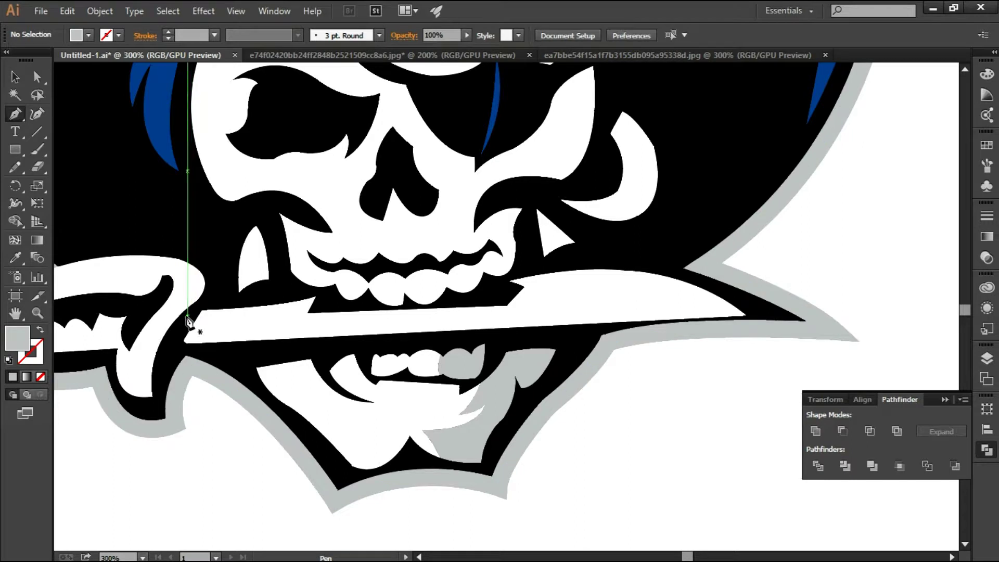
click(183, 316)
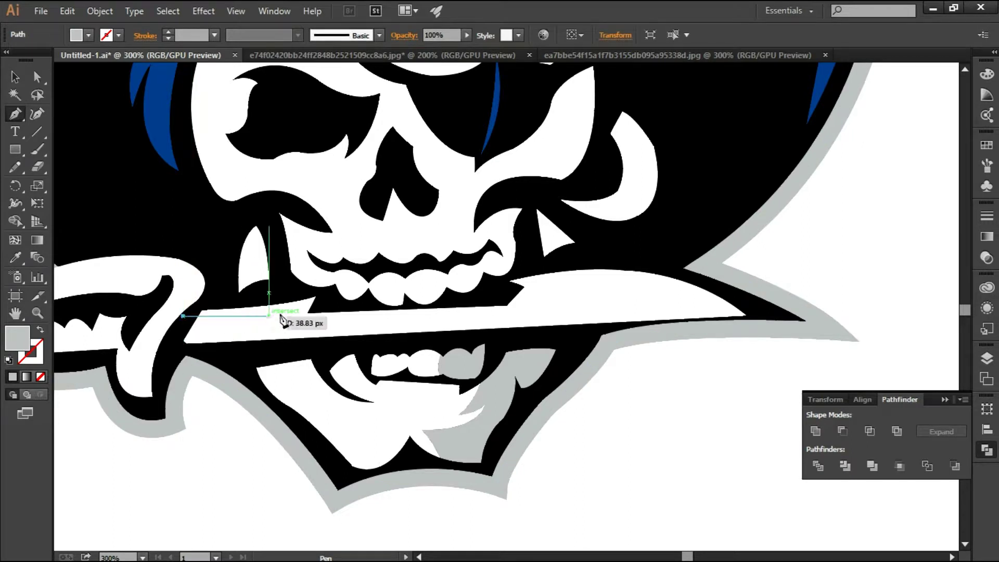
click(182, 327)
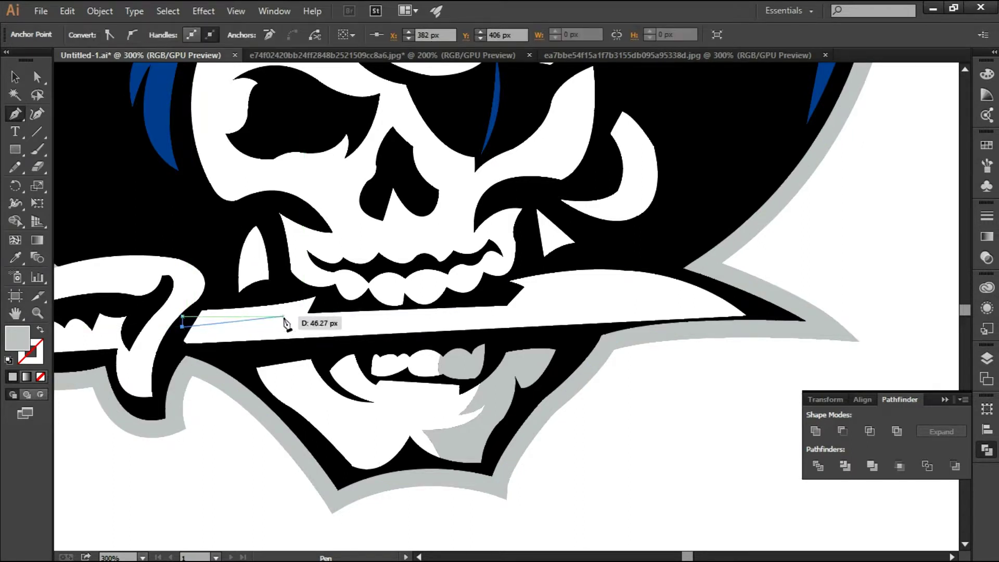
click(277, 316)
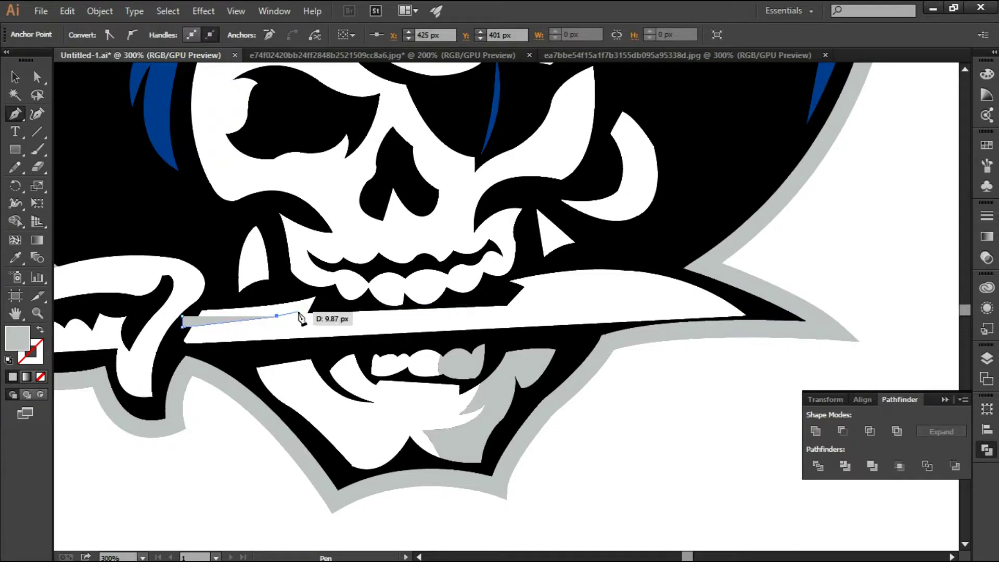
key(Delete)
Step: Draw a curved Pen path along the blade's top edge out to the tip
click(183, 326)
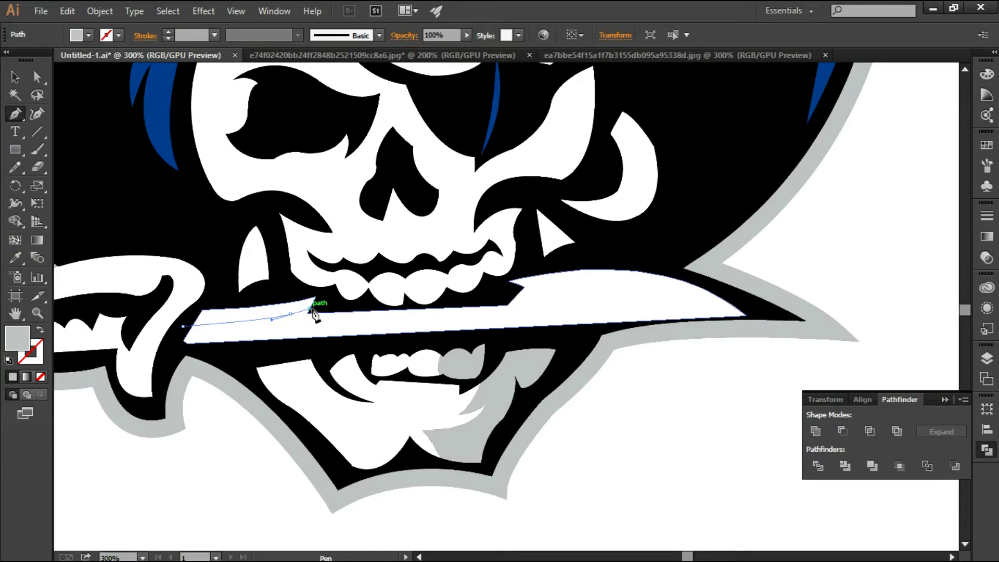
drag(291, 313, 281, 331)
drag(520, 314, 529, 318)
drag(535, 295, 536, 288)
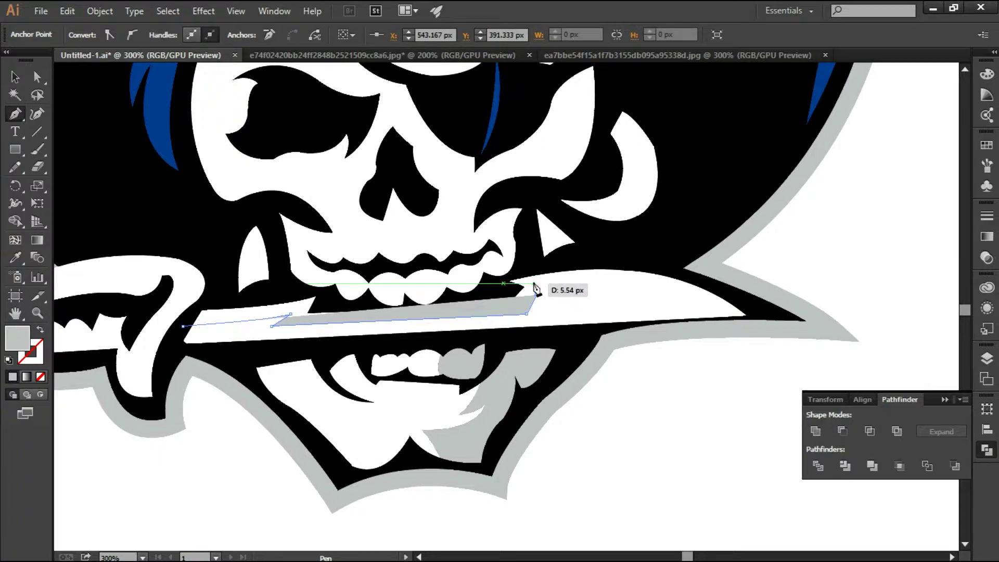
drag(717, 304, 788, 342)
click(717, 304)
Step: Divide the blade along the path and ungroup the pieces
key(v)
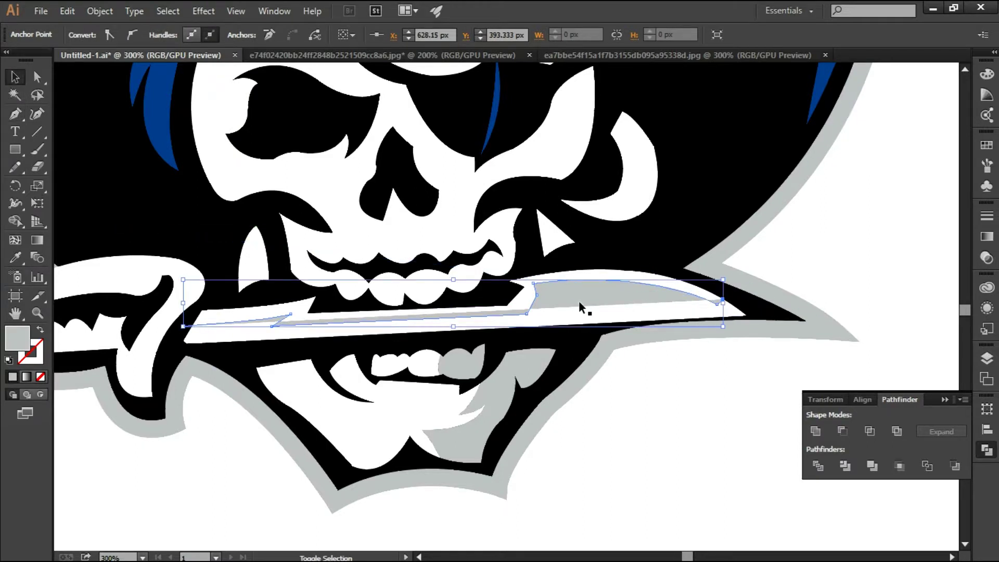
shift+click(582, 270)
click(818, 466)
right_click(589, 286)
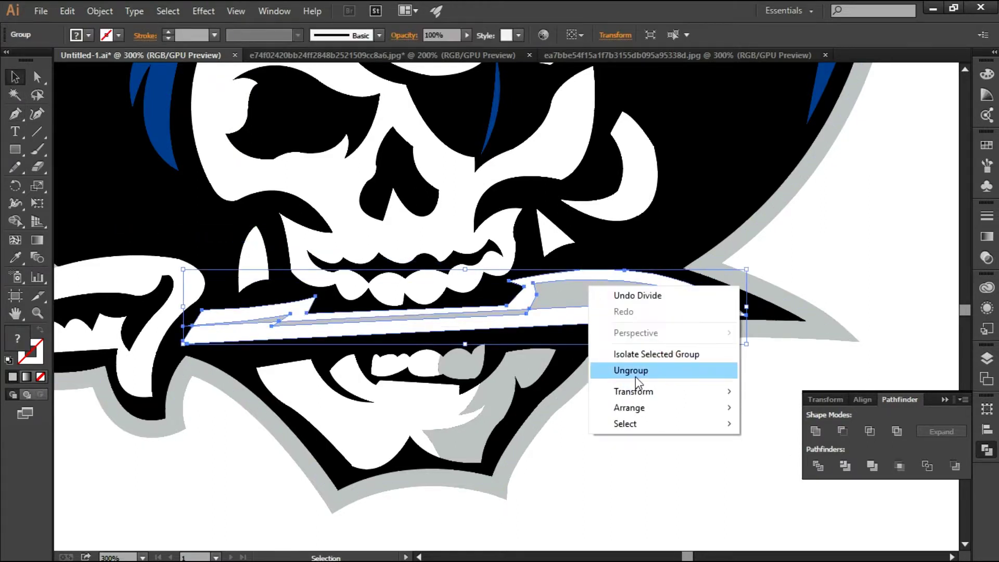
click(635, 370)
click(578, 271)
Step: Eyedrop the grey outline colour onto the upper blade piece
click(21, 260)
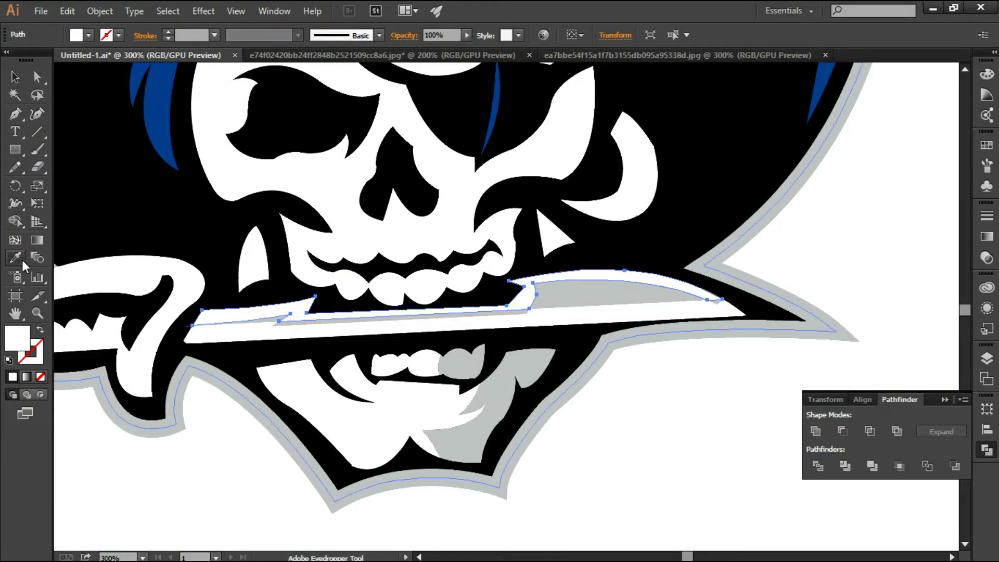
click(492, 450)
key(v)
click(663, 492)
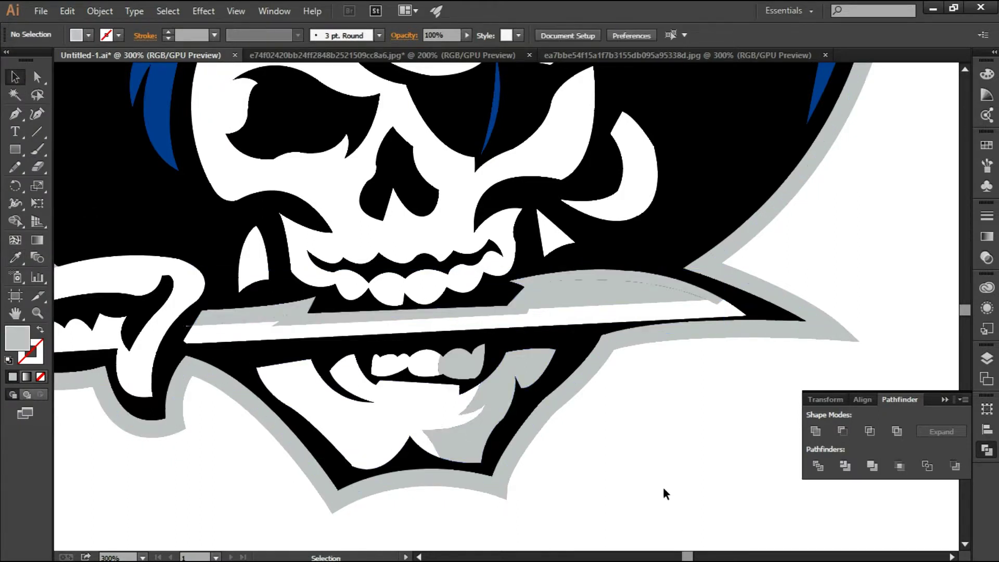
key(ctrl+minus)
Step: Cut the knife handle with a curved Pen path and ungroup the divided pieces
scroll(541, 499, up, 2)
key(ctrl+plus)
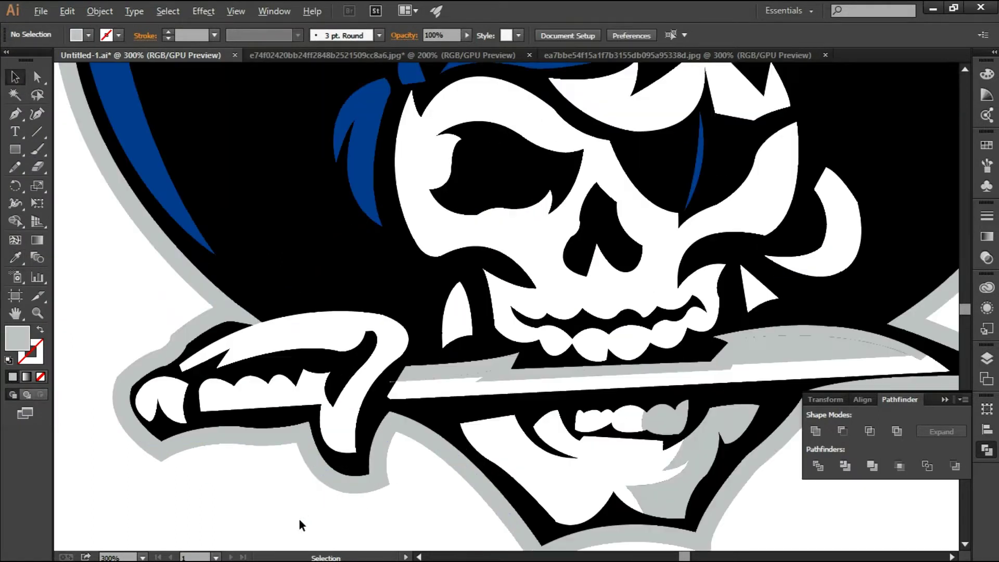
click(330, 381)
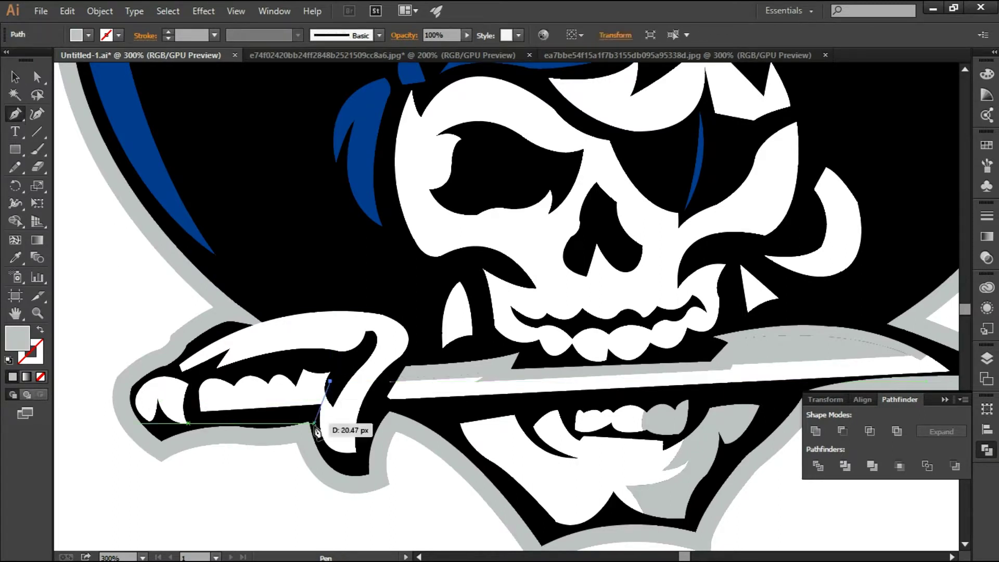
drag(377, 502, 366, 495)
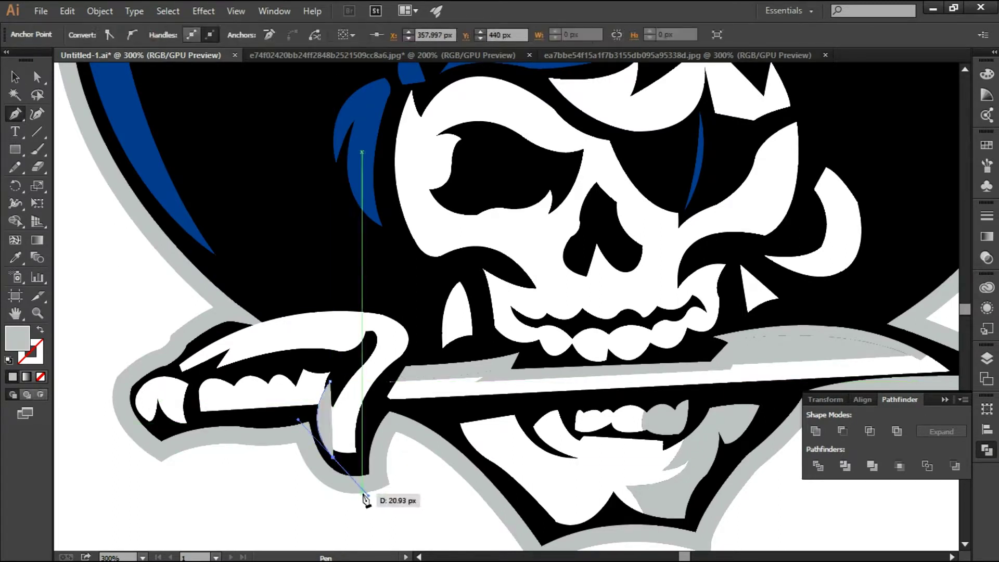
click(15, 76)
click(312, 333)
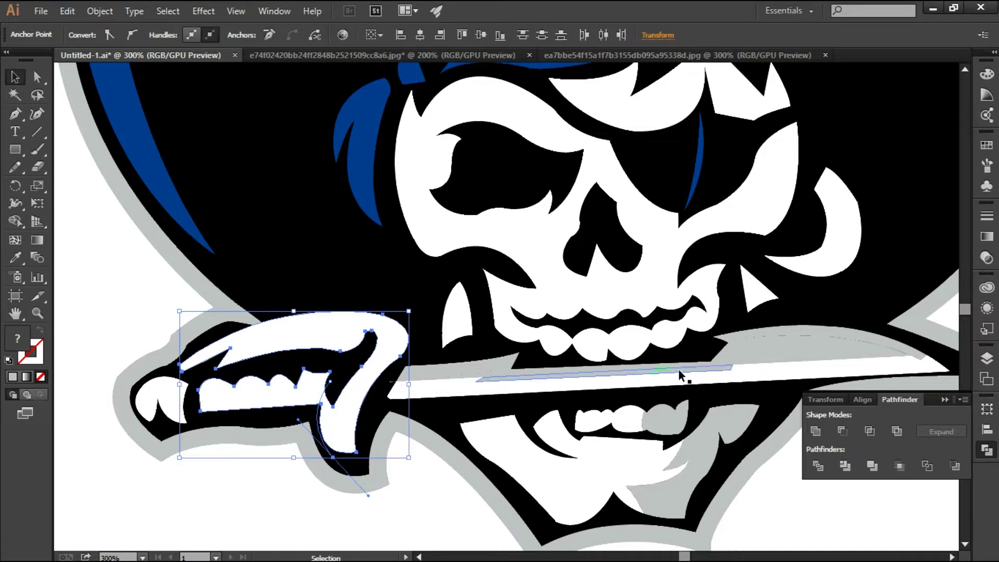
right_click(299, 390)
click(357, 476)
Step: Eyedrop the hair's blue onto the handle's grip
click(260, 385)
click(14, 257)
click(823, 348)
click(15, 94)
click(15, 257)
click(156, 167)
click(14, 77)
click(193, 473)
Step: Eyedrop the hair's blue onto the handle's end piece
click(164, 399)
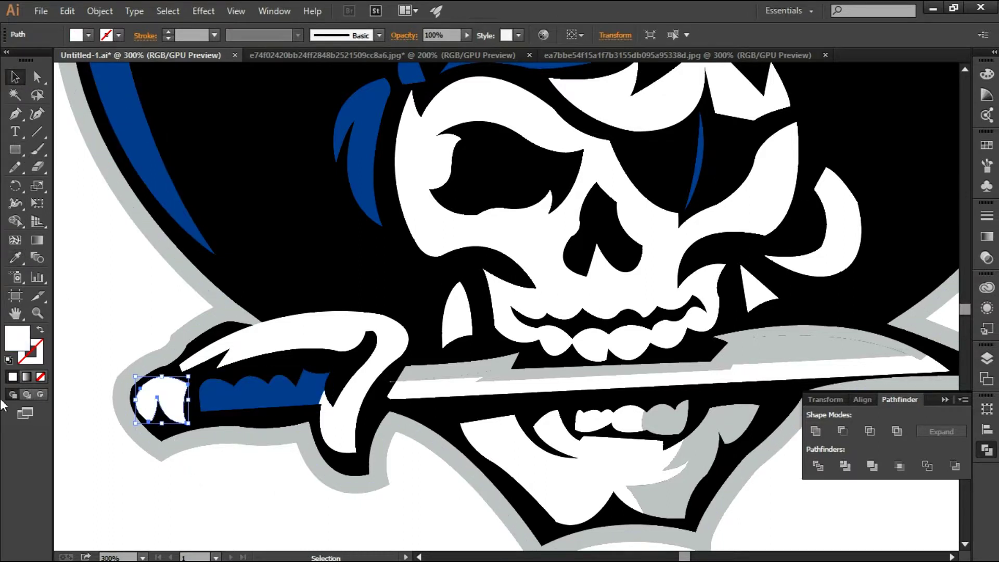
click(14, 257)
click(667, 490)
click(371, 140)
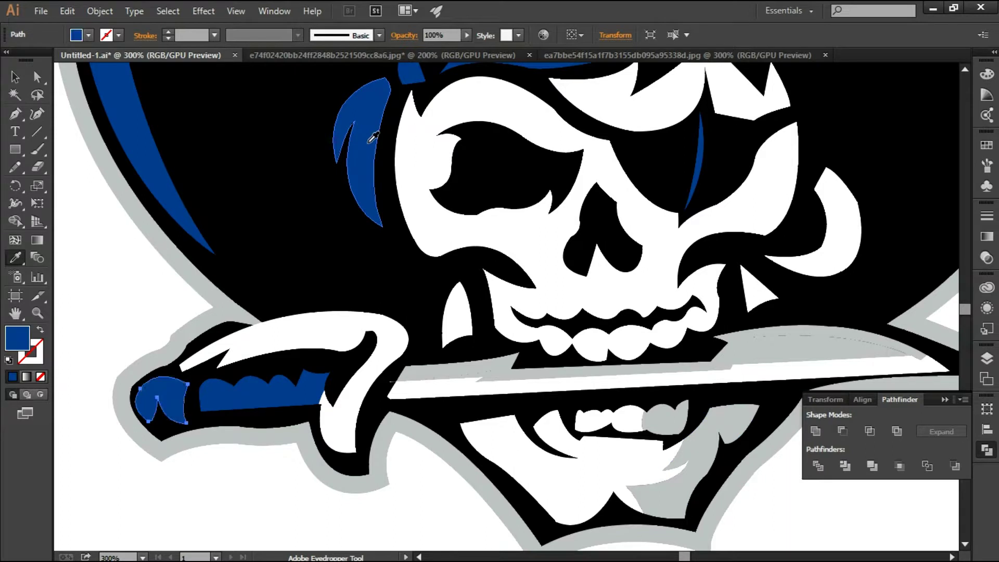
click(15, 77)
click(157, 295)
Step: Eyedrop white back onto the handle's end piece
key(ctrl+minus)
key(ctrl+minus)
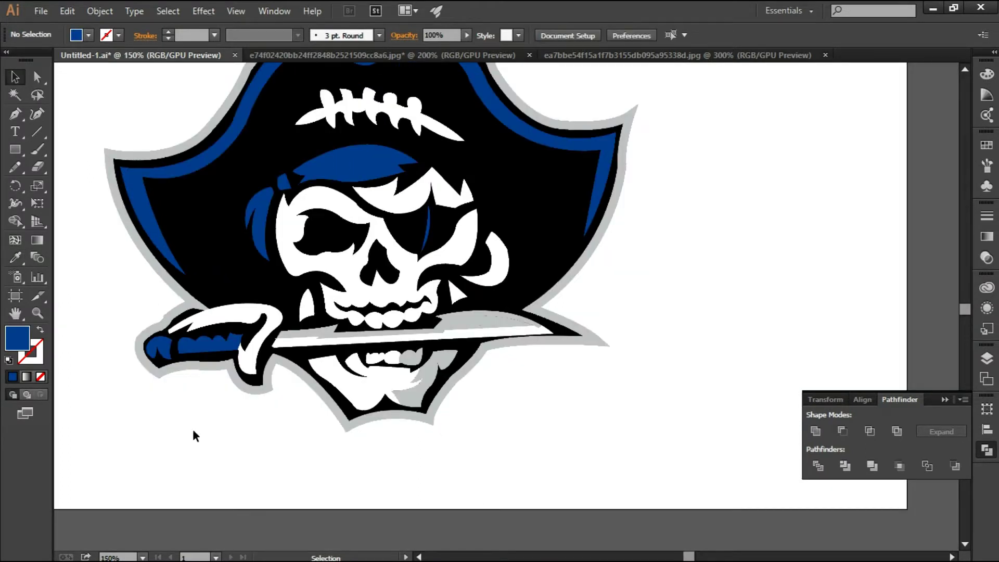
drag(192, 429, 294, 498)
click(203, 456)
click(17, 258)
click(361, 301)
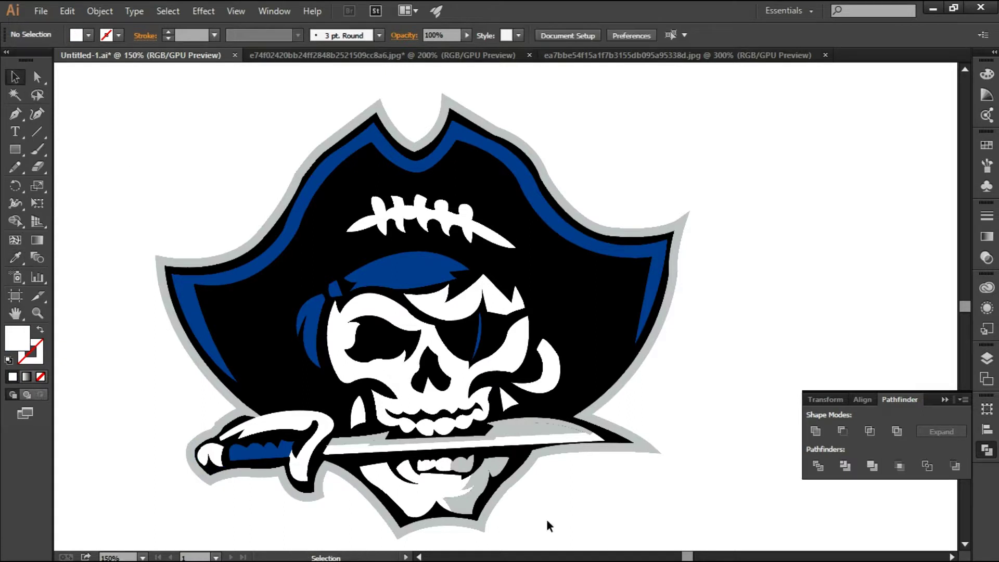
Step: Draw a curved Pen path along the skull's left side
drag(567, 490, 545, 497)
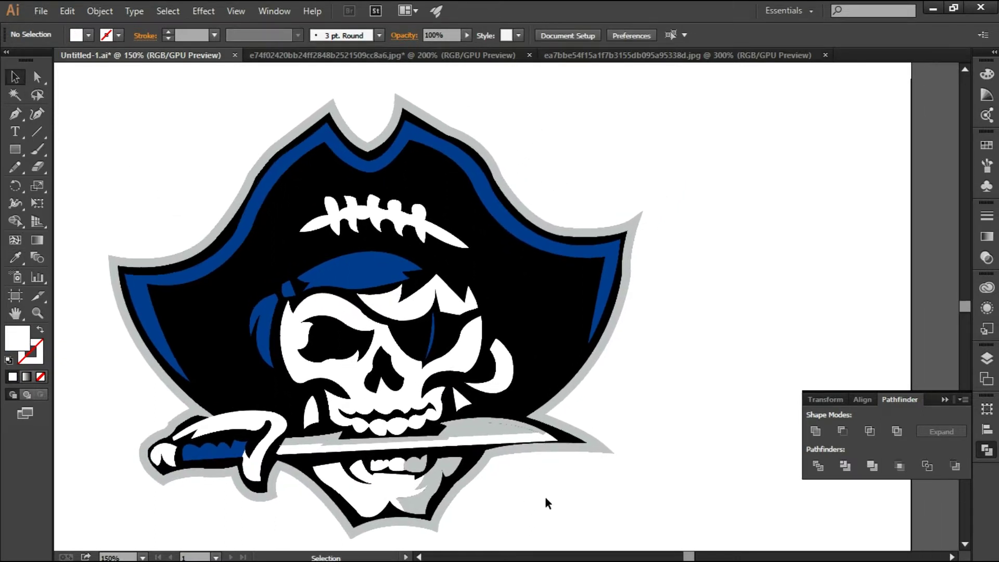
scroll(545, 496, up, 1)
click(15, 114)
click(334, 193)
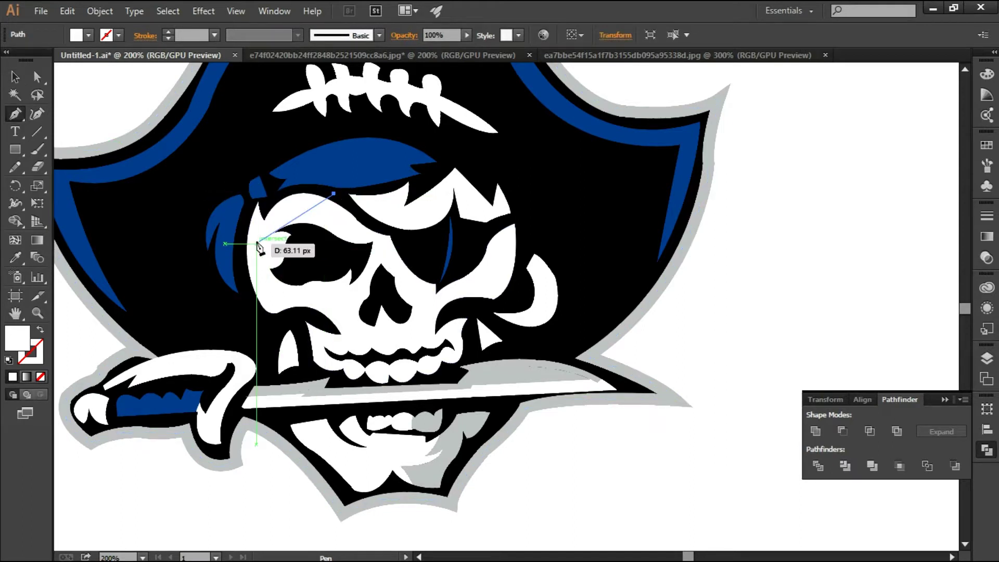
drag(257, 276, 251, 280)
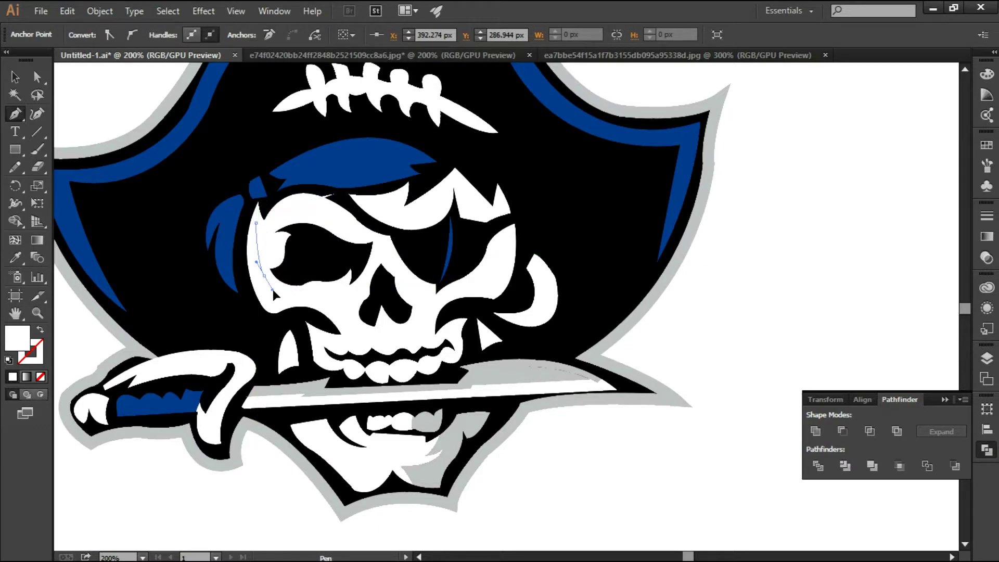
mouse_move(277, 301)
mouse_down()
mouse_move(259, 276)
mouse_move(290, 309)
mouse_up()
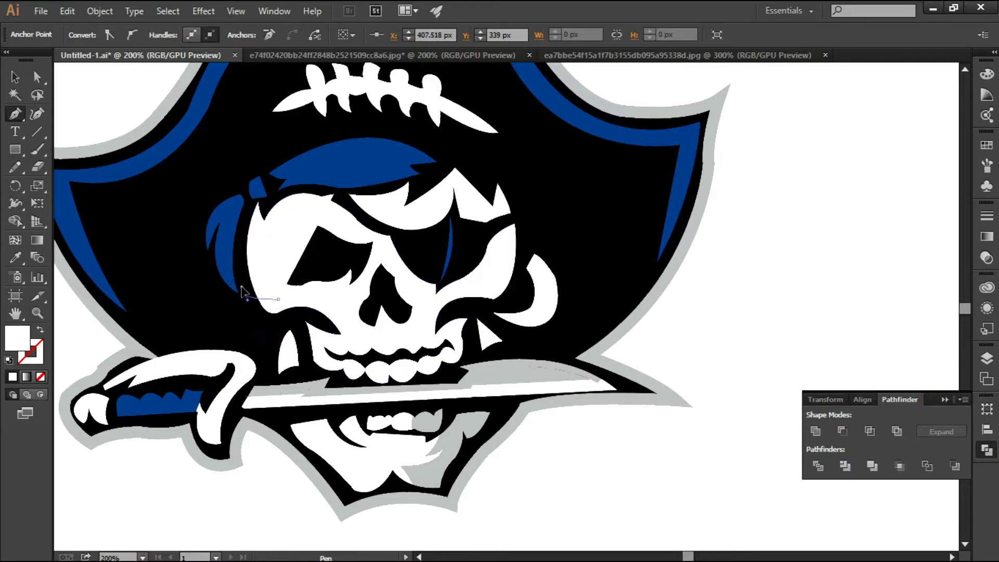
drag(237, 291, 104, 360)
key(v)
Step: Divide the skull with the path and ungroup the pieces
shift+click(350, 232)
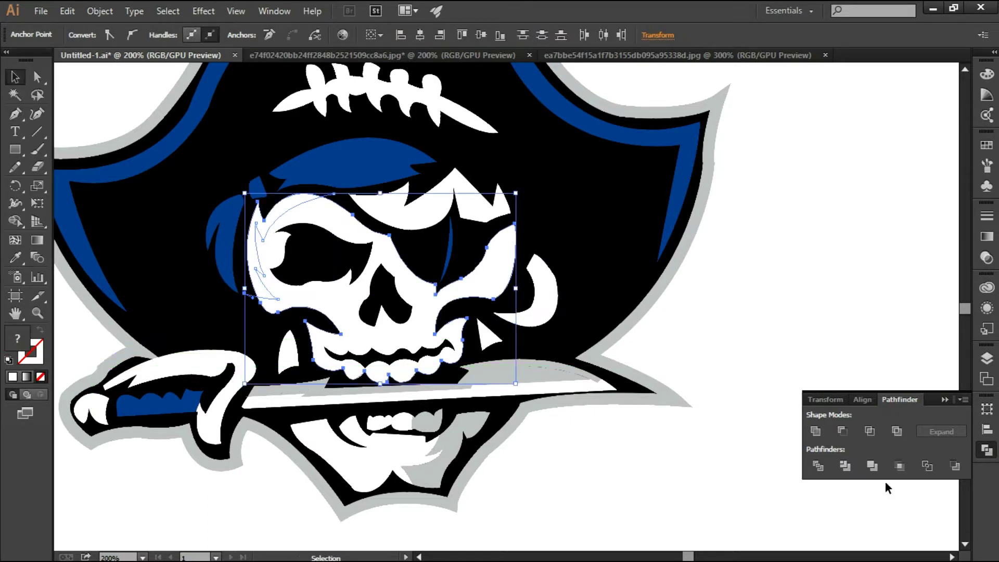
click(817, 467)
right_click(298, 260)
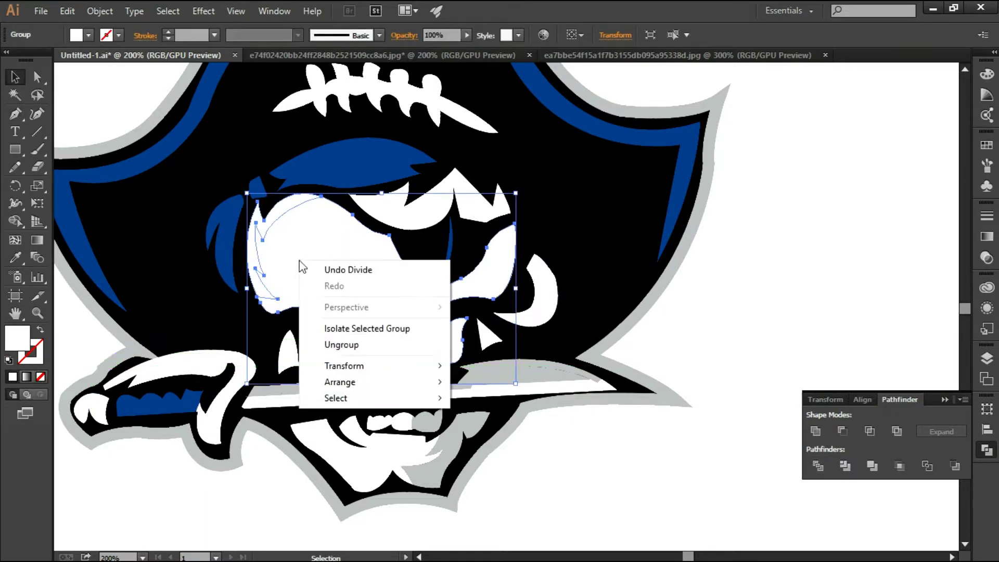
click(353, 347)
Step: Eyedrop the blade's light grey onto the crescent on the skull's left
click(742, 330)
click(260, 245)
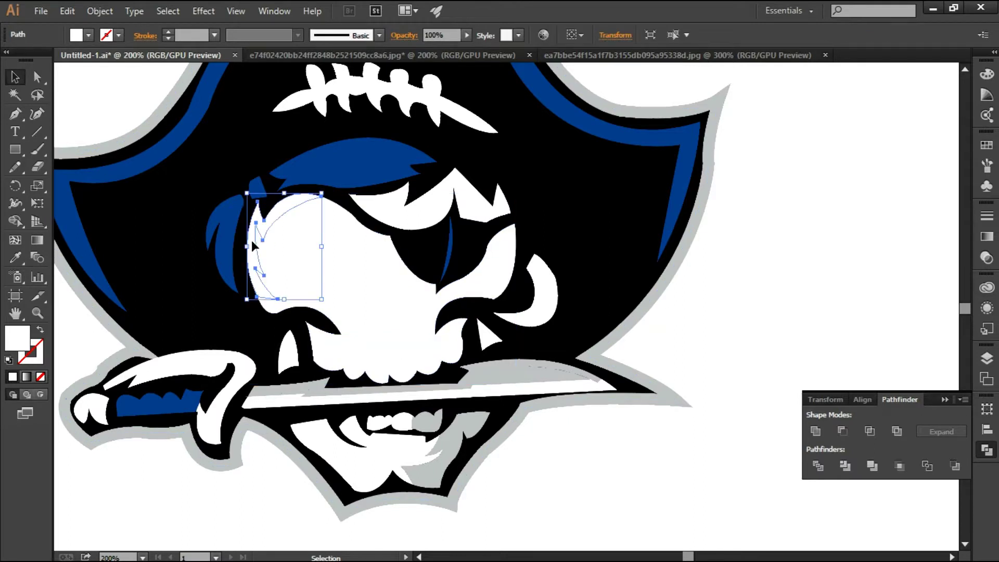
key(i)
click(529, 371)
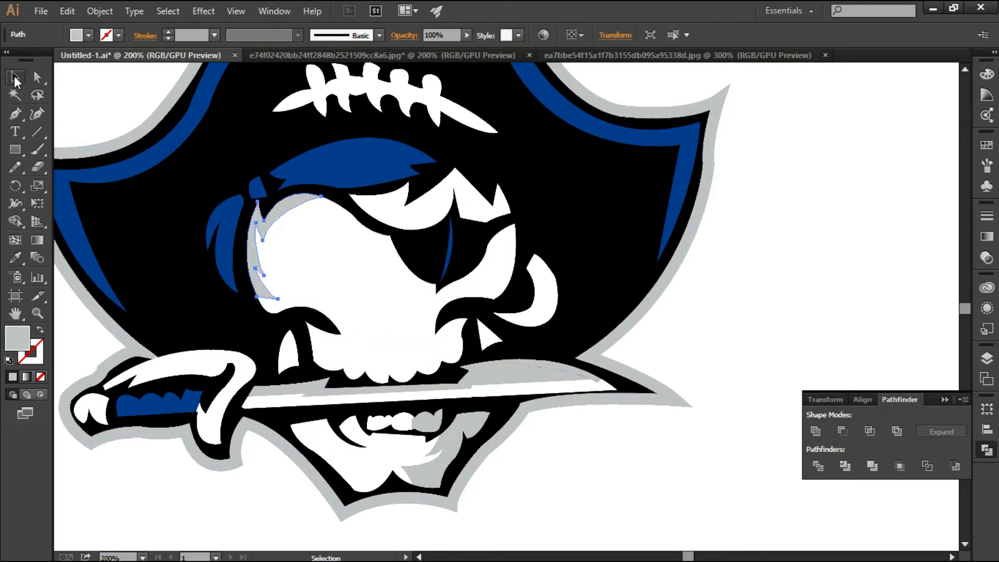
Step: Send the white skull backward one step and the black hat shape to the back
click(341, 271)
right_click(341, 271)
mouse_move(382, 476)
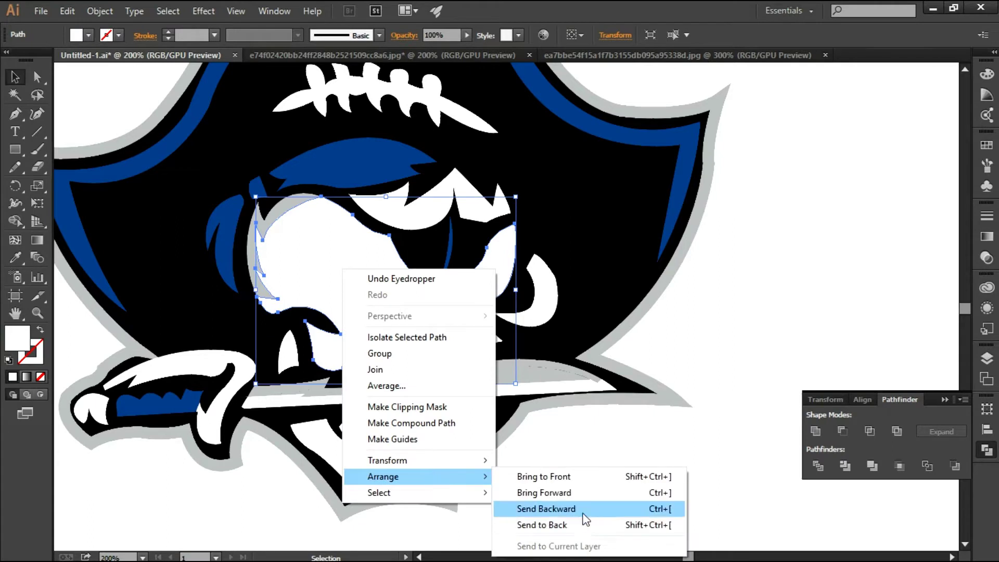
click(536, 515)
click(708, 389)
click(170, 226)
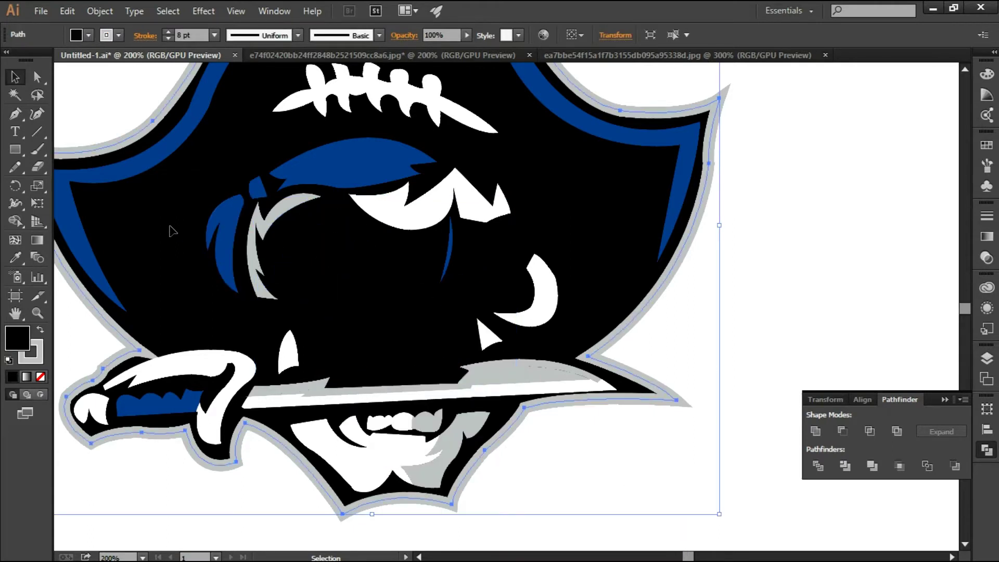
right_click(170, 226)
click(388, 499)
click(832, 249)
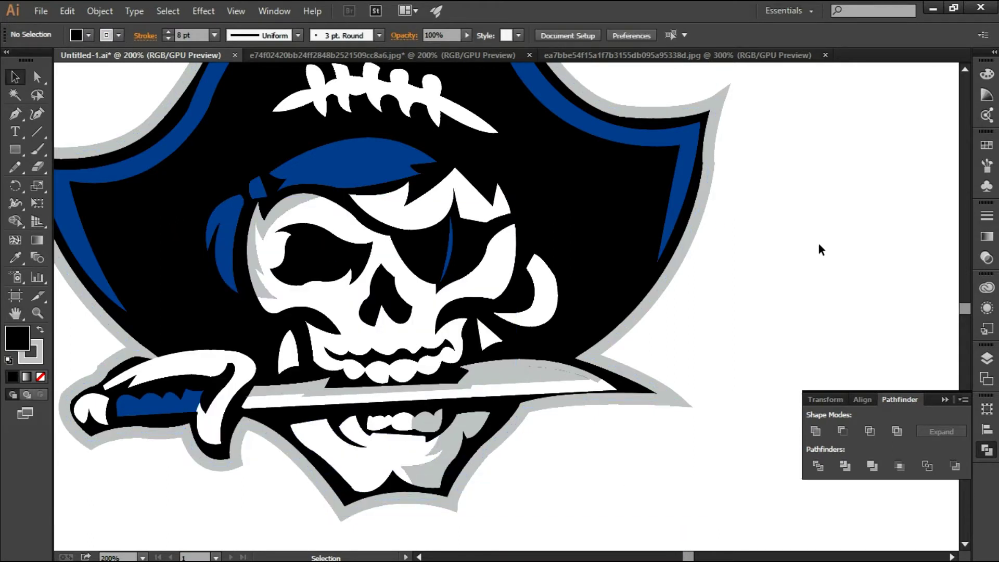
scroll(520, 371, up, 1)
Step: Draw an unfilled crescent Pen path beside the right eye down the cheek
drag(593, 298, 570, 325)
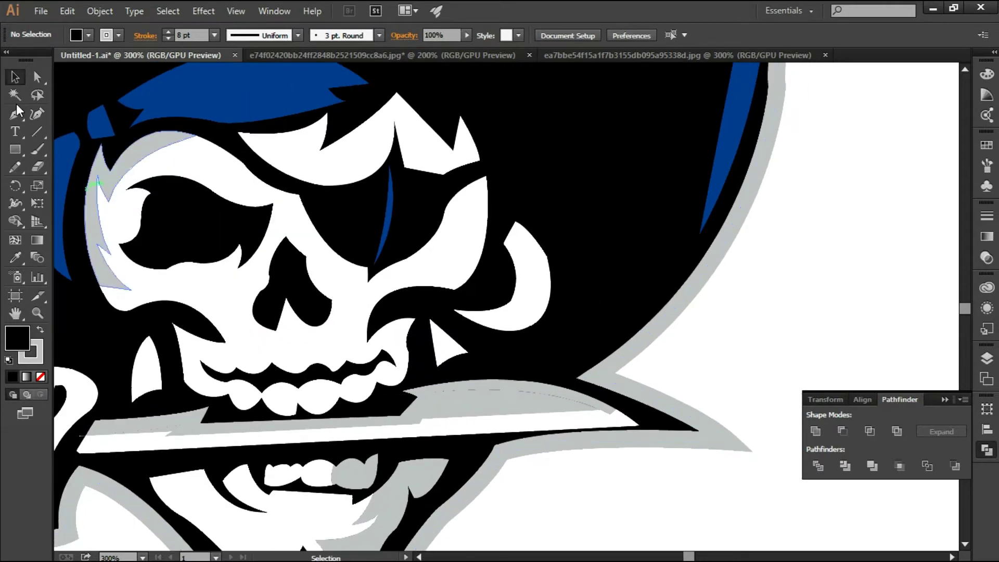
click(478, 175)
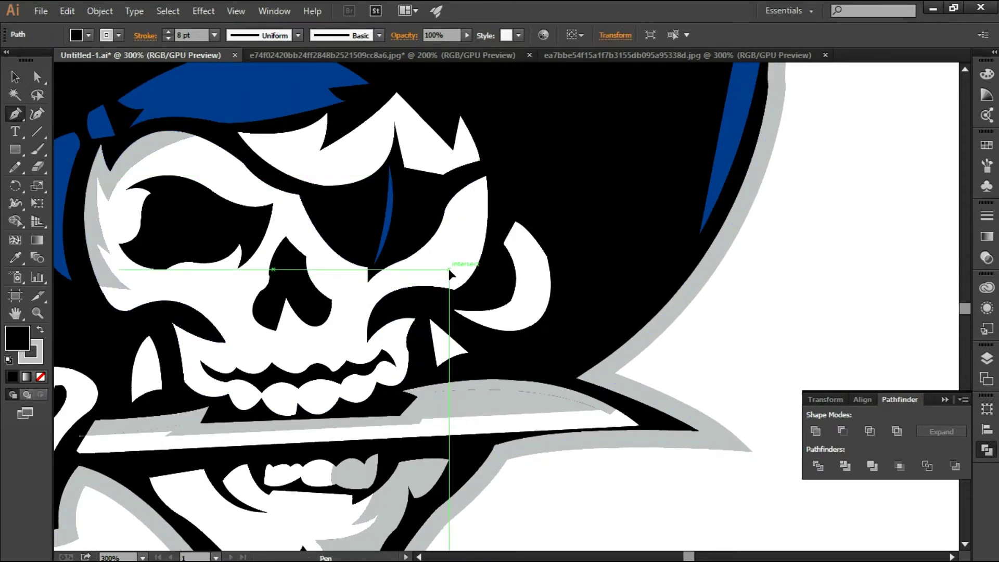
click(448, 269)
mouse_move(358, 324)
mouse_down()
mouse_move(344, 364)
mouse_move(348, 388)
mouse_up()
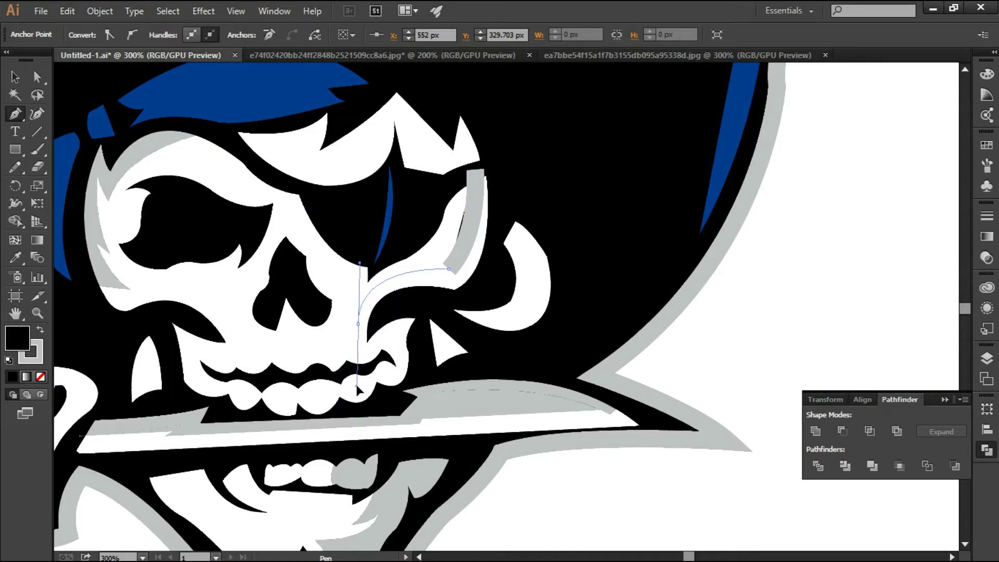
drag(358, 324, 358, 325)
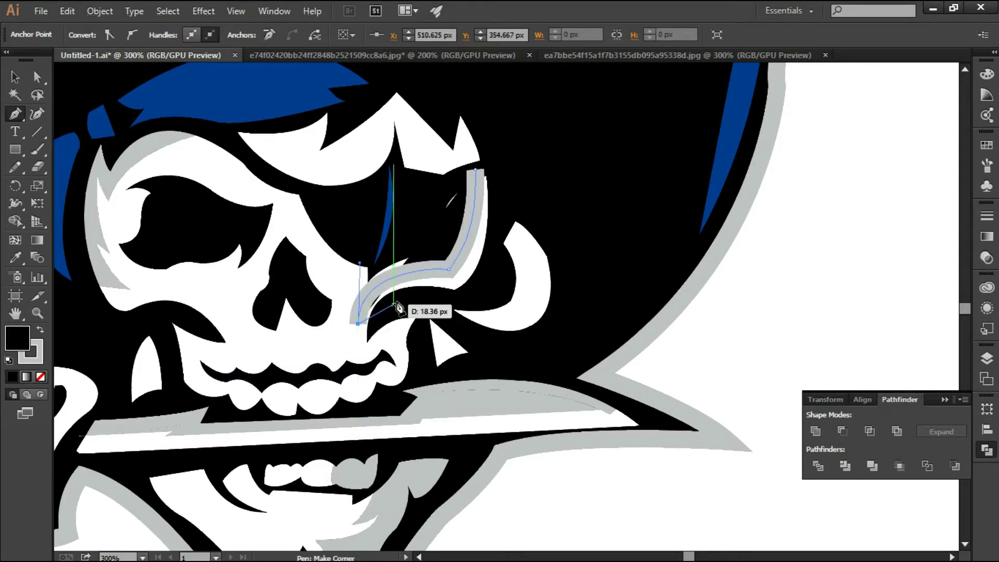
click(416, 300)
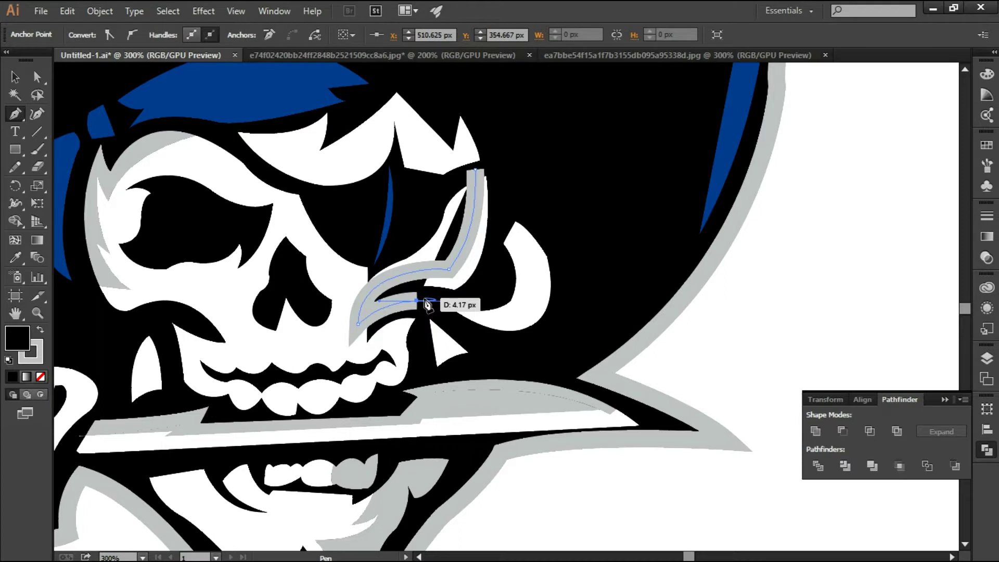
click(40, 376)
key(v)
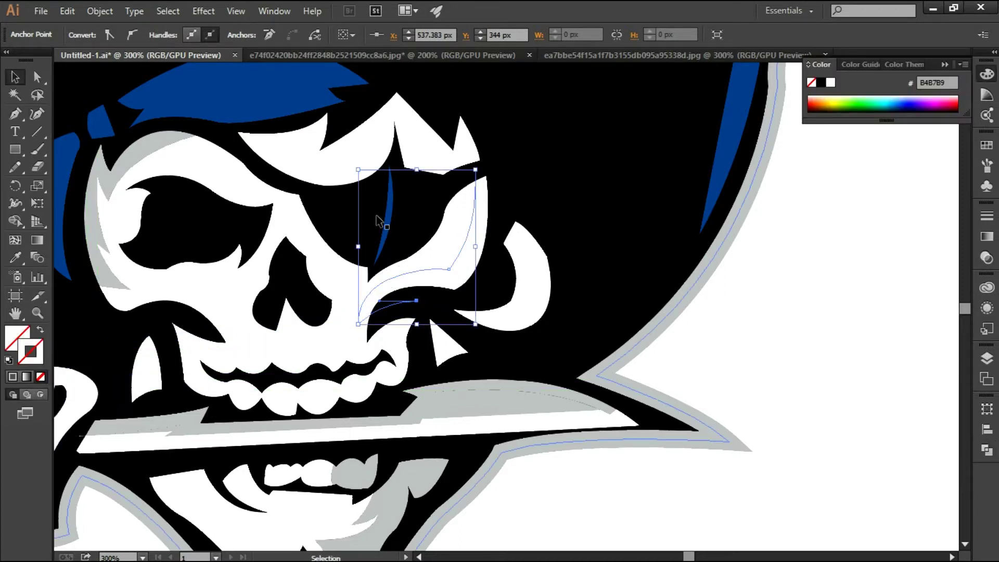
Step: Divide the skull with the crescent path and ungroup the pieces
click(449, 245)
click(988, 450)
click(818, 466)
right_click(448, 243)
click(502, 328)
click(499, 288)
Step: Eyedrop light grey onto the crescent and send it to the back
click(442, 276)
click(16, 258)
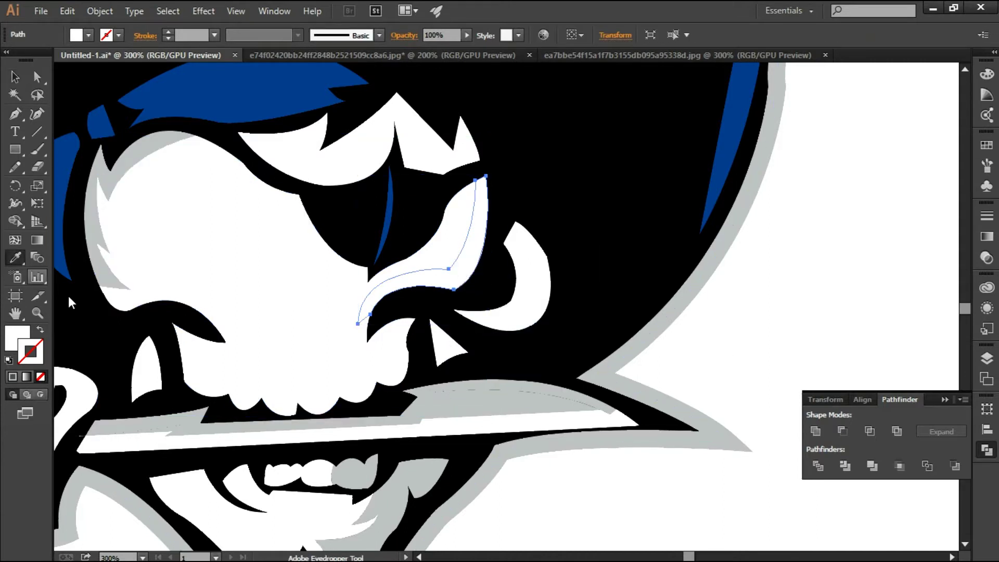
click(510, 403)
right_click(240, 242)
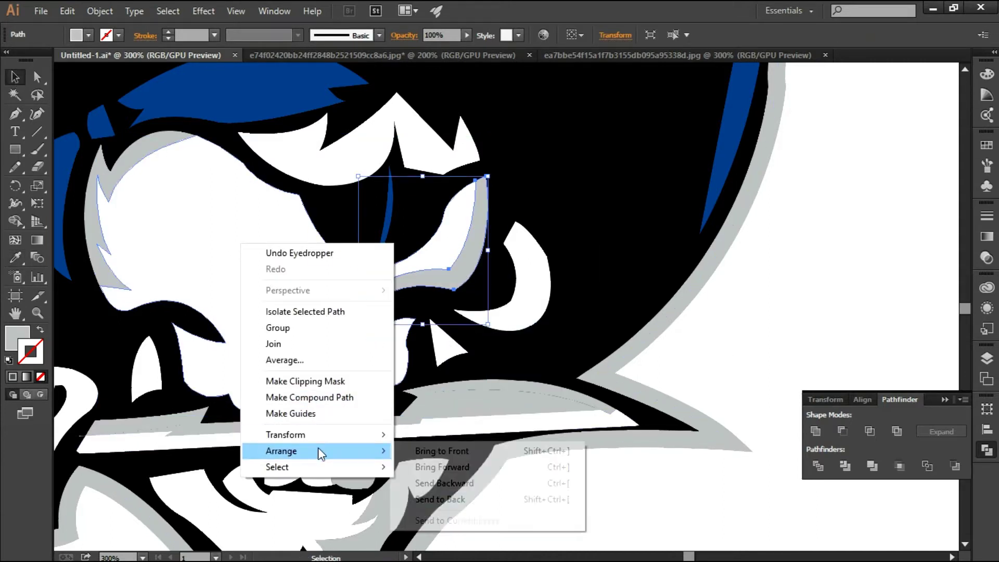
click(495, 505)
Step: Send the white skull shape and the black hat shape to the back
click(495, 508)
right_click(252, 308)
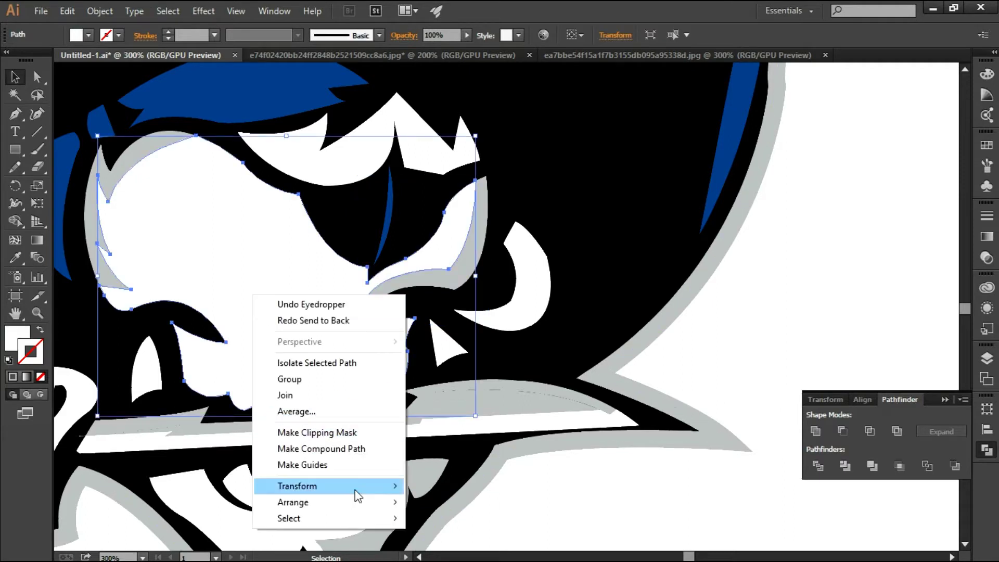
click(513, 479)
mouse_move(293, 502)
click(276, 307)
right_click(576, 192)
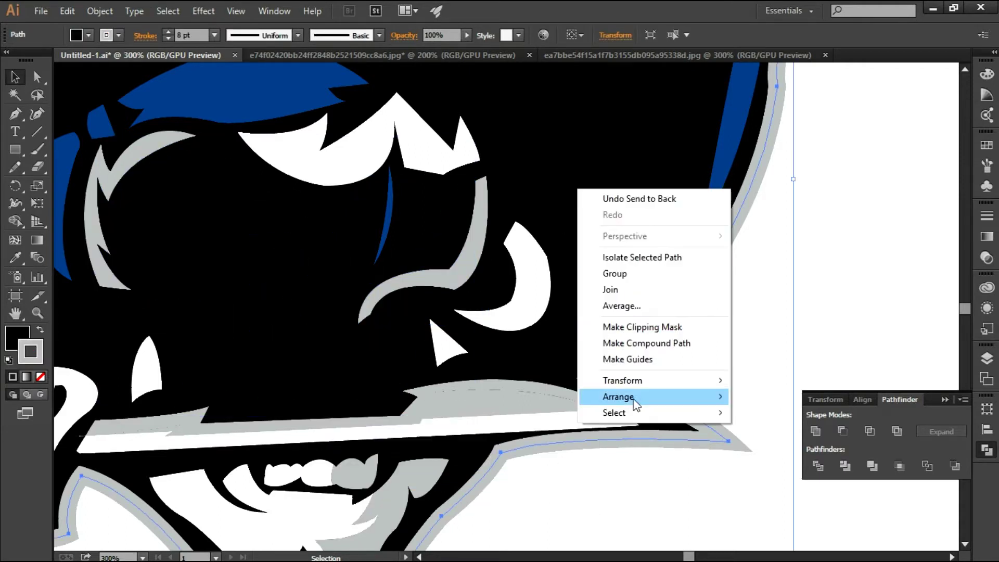
click(752, 446)
click(582, 473)
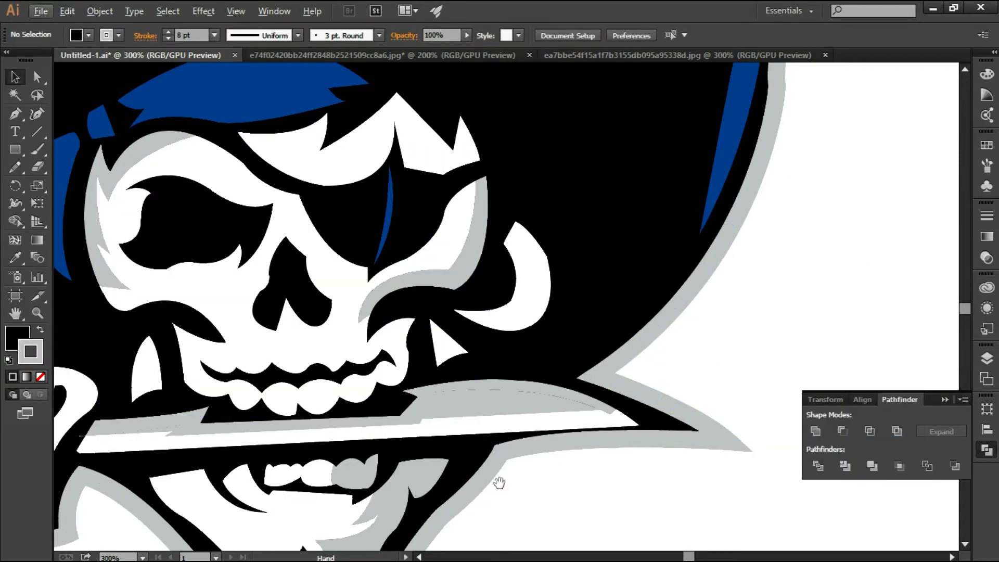
Step: Pen-draw the first curved points of a shadow shape left of the upper teeth, with no stroke
drag(499, 541, 583, 494)
click(313, 294)
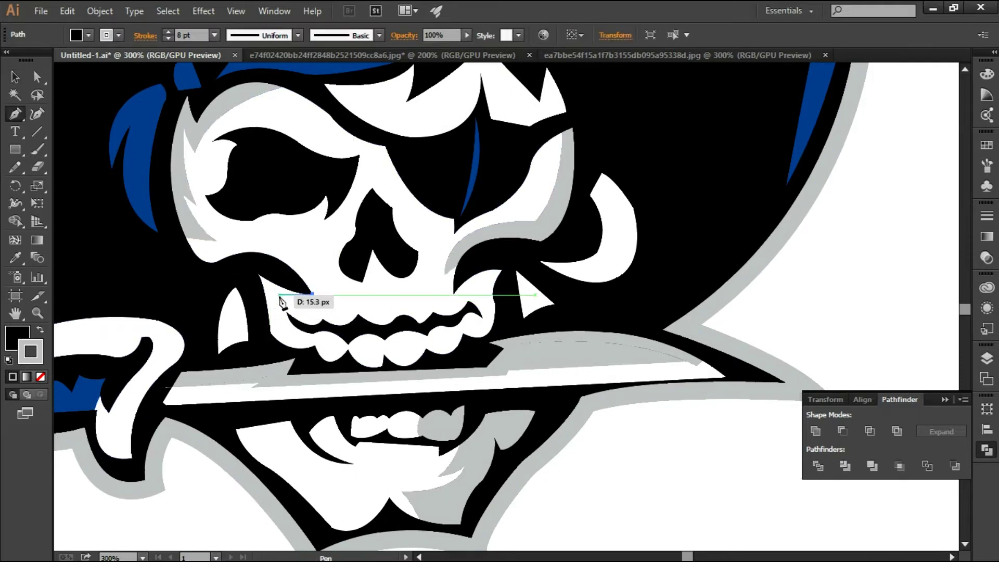
drag(279, 300, 287, 308)
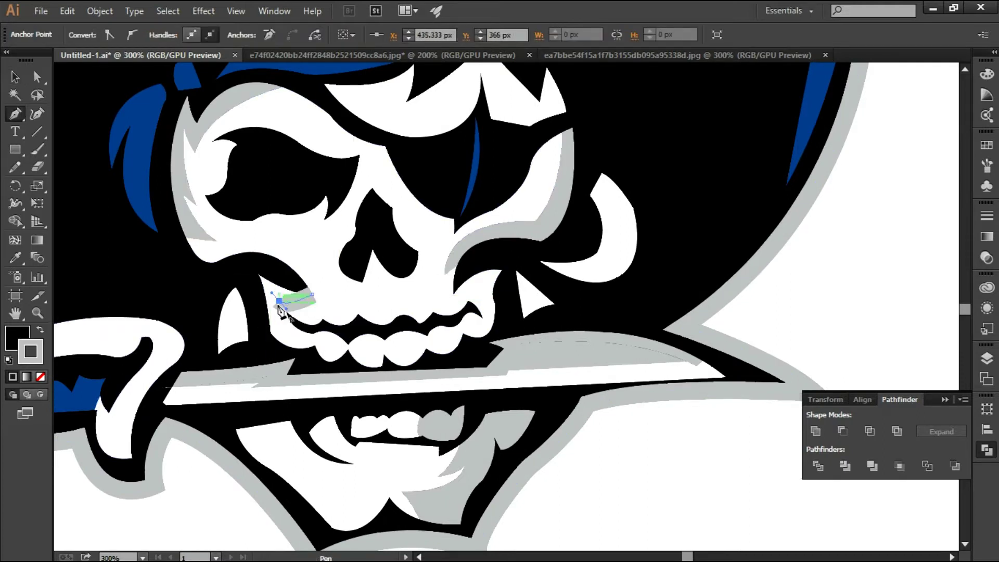
click(40, 376)
click(286, 330)
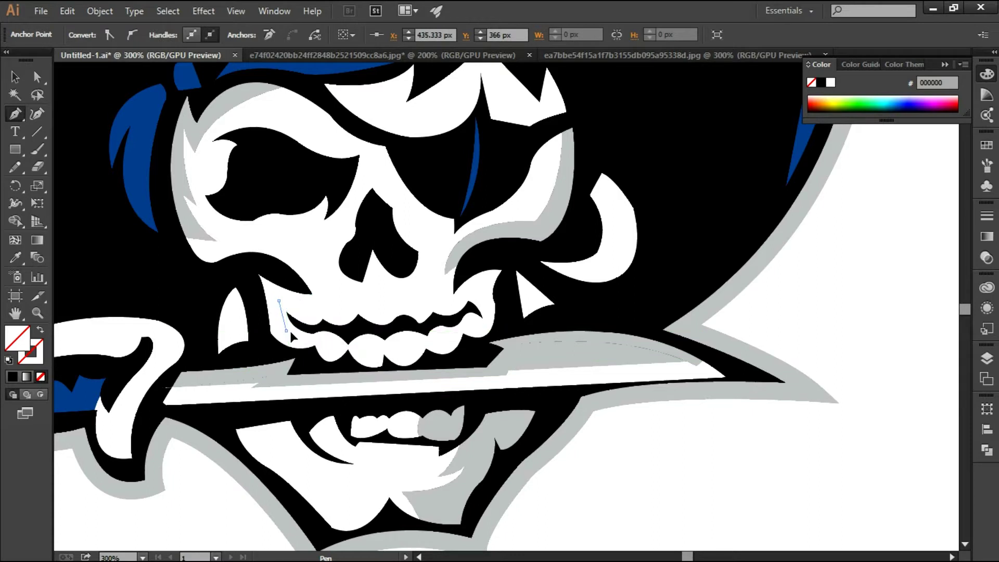
click(252, 298)
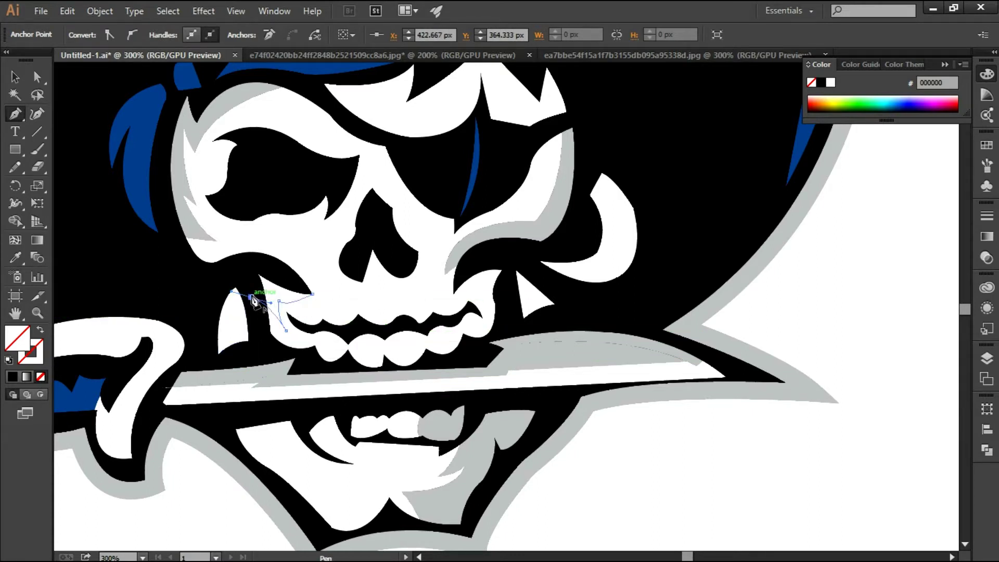
mouse_move(282, 301)
mouse_down()
mouse_move(260, 297)
mouse_move(281, 326)
mouse_move(290, 308)
mouse_move(258, 324)
mouse_up()
Step: Add the shadow shape's sharp top point, close it, and eyedrop the logo's grey fill
key(ctrl+equal)
key(ctrl+equal)
key(ctrl+equal)
drag(258, 155, 239, 128)
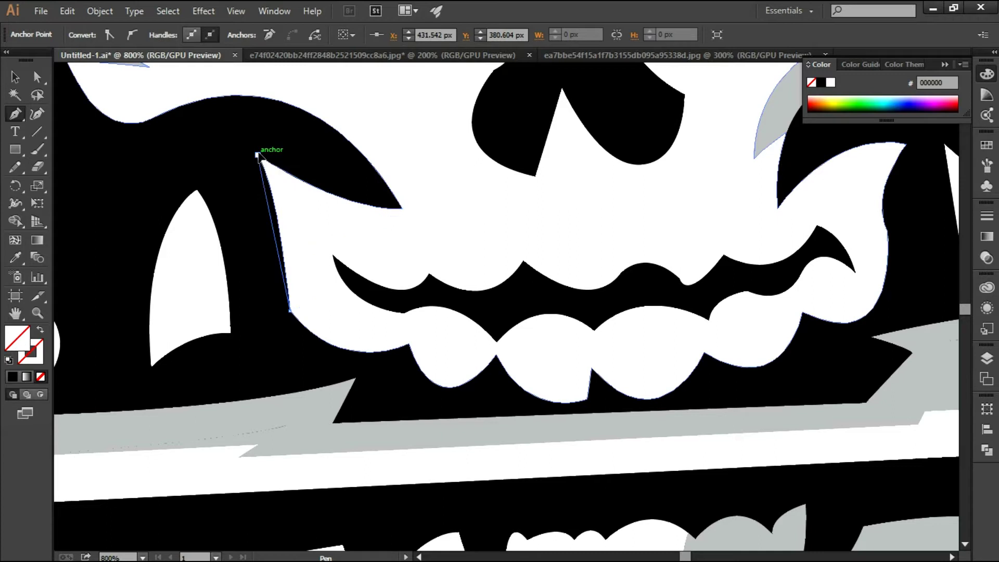
click(257, 155)
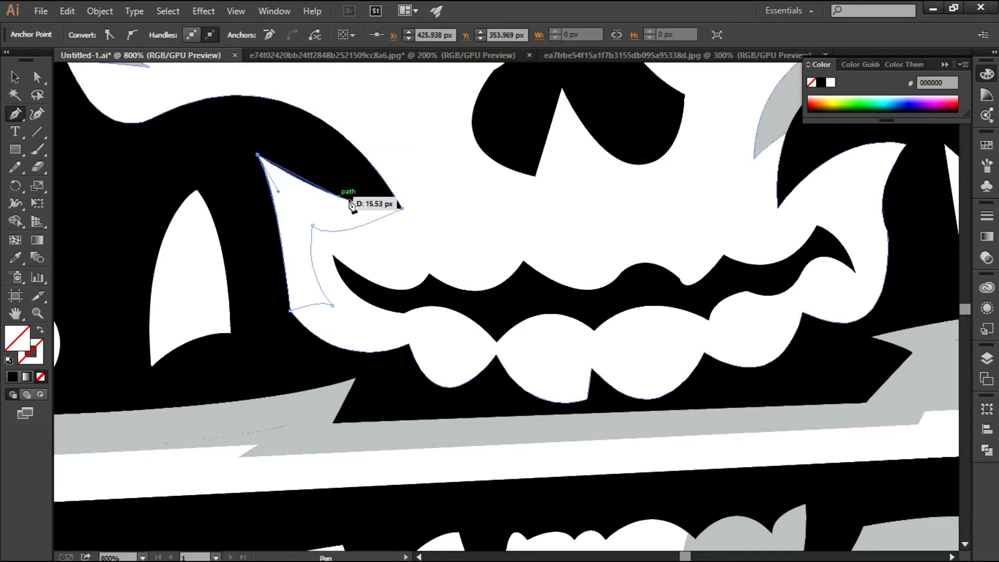
click(332, 306)
key(i)
click(109, 419)
Step: Start a curved shadow path down the skull's right cheek toward the knife
key(v)
key(ctrl+shift+bracketleft)
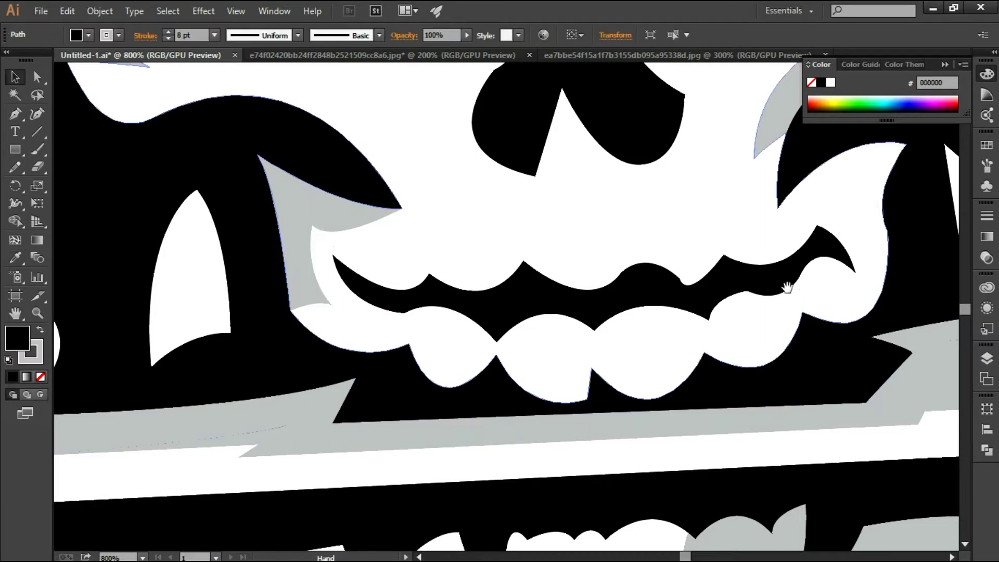
drag(785, 286, 132, 365)
click(15, 119)
click(283, 341)
mouse_move(366, 310)
mouse_down()
mouse_move(407, 296)
mouse_move(383, 315)
mouse_up()
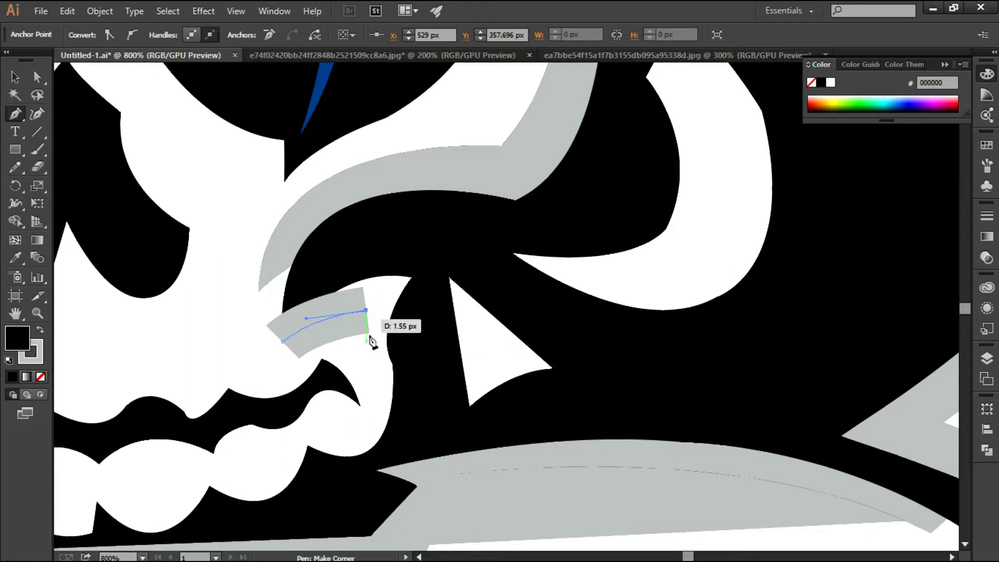
drag(371, 368, 389, 391)
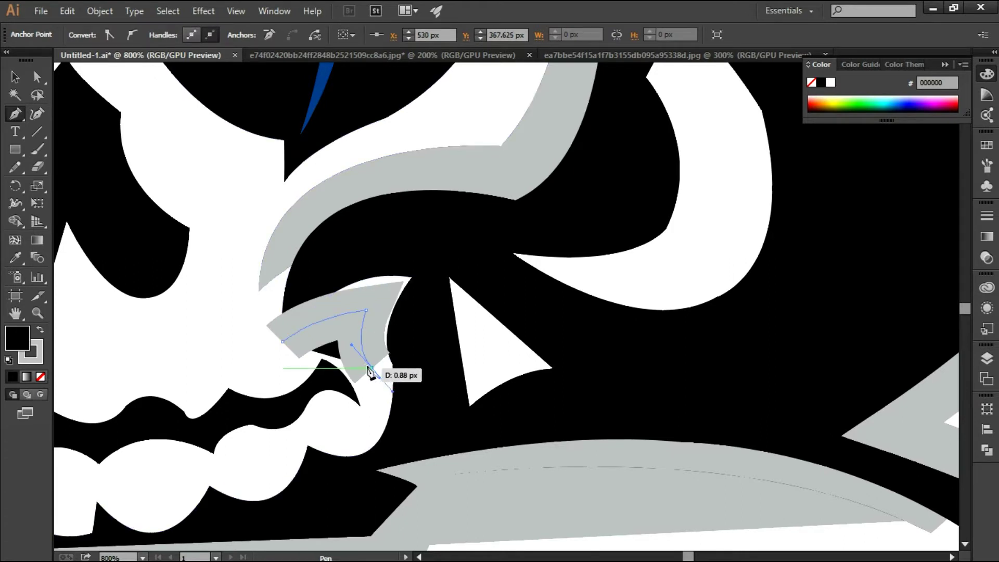
drag(385, 428, 368, 461)
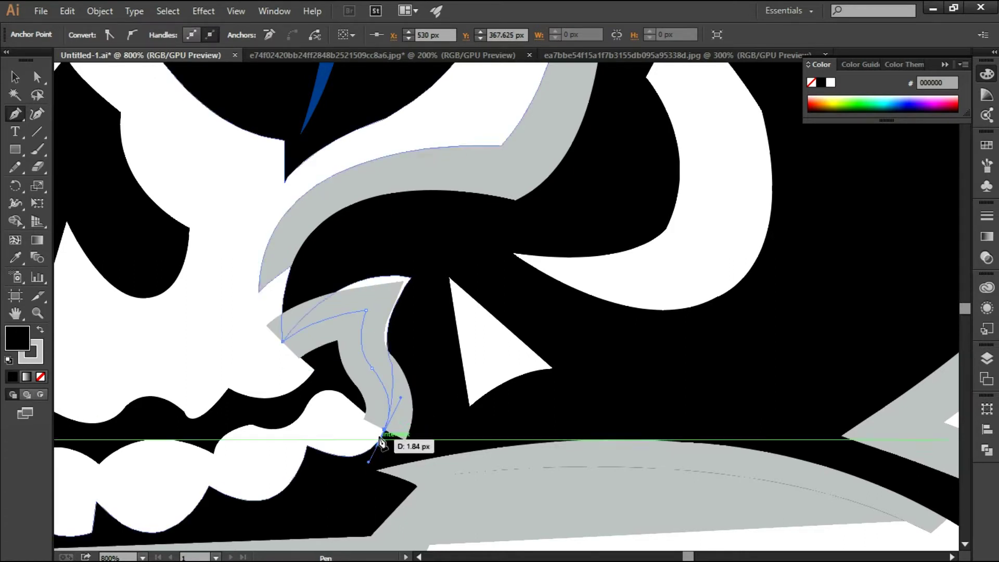
click(385, 428)
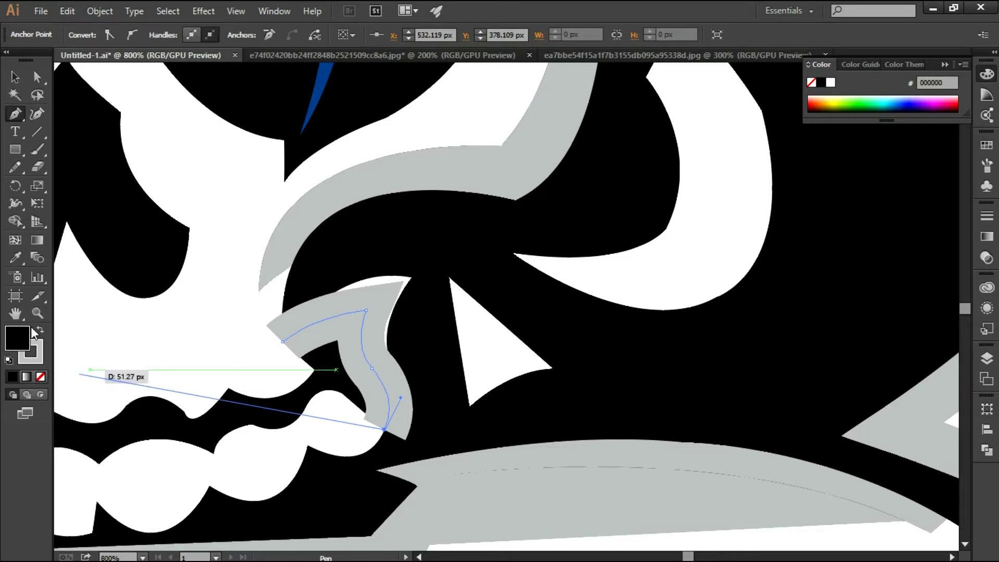
Step: Remove the cheek shape's stroke and complete its hooked top curve, closing the shape
click(40, 378)
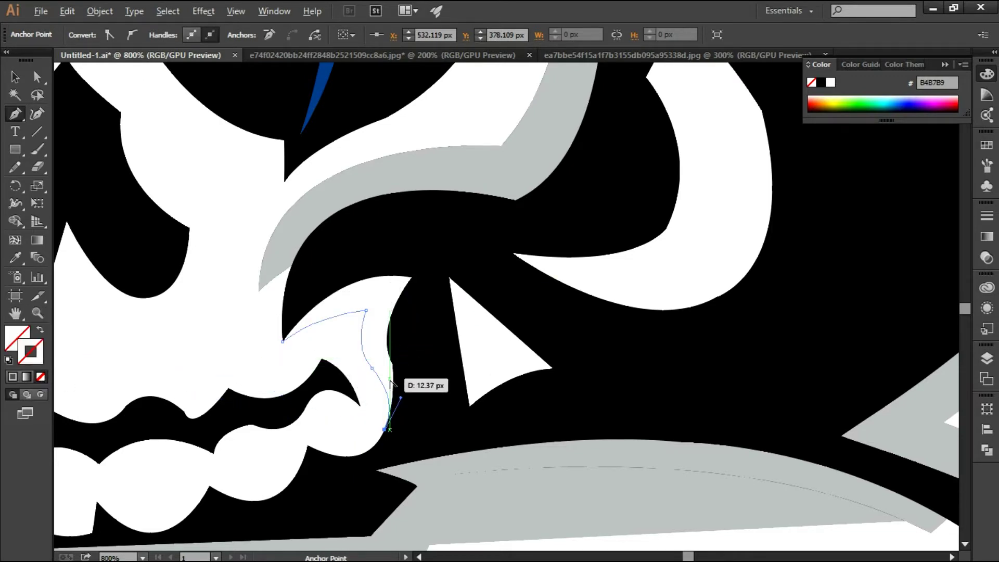
scroll(395, 388, up, 2)
drag(376, 323, 360, 267)
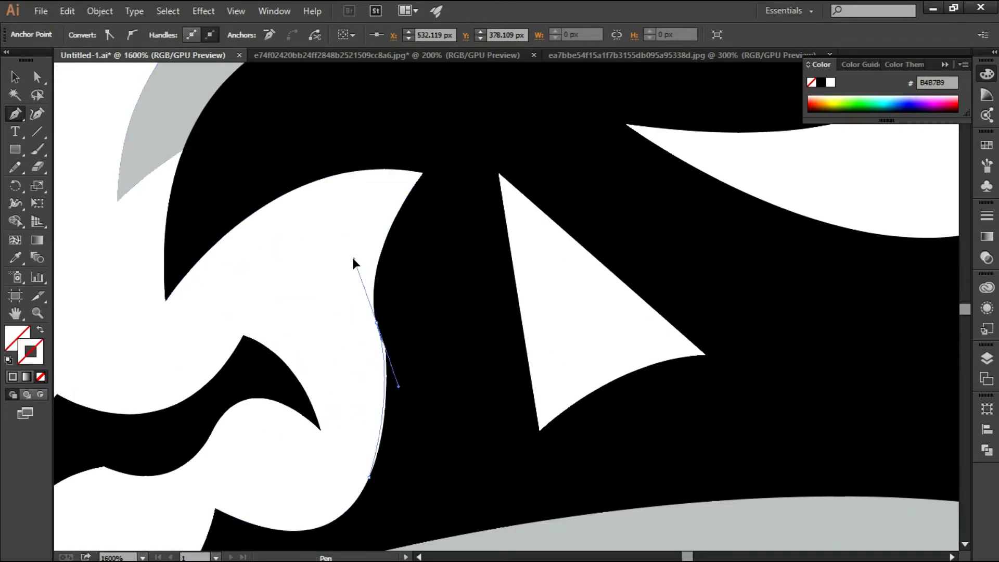
mouse_move(376, 323)
mouse_down()
mouse_move(419, 174)
mouse_move(448, 161)
mouse_up()
drag(483, 102, 491, 93)
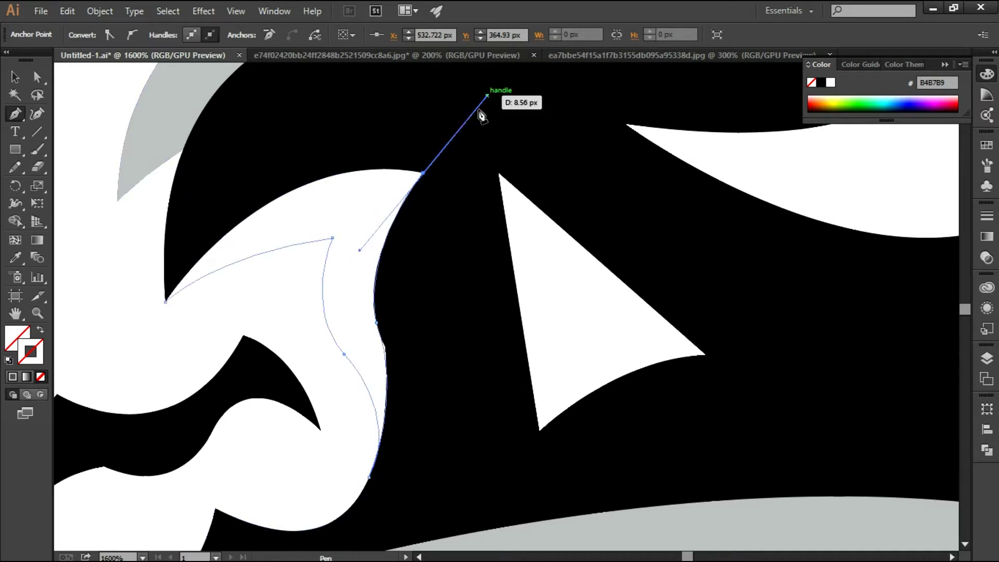
click(423, 173)
drag(166, 301, 115, 395)
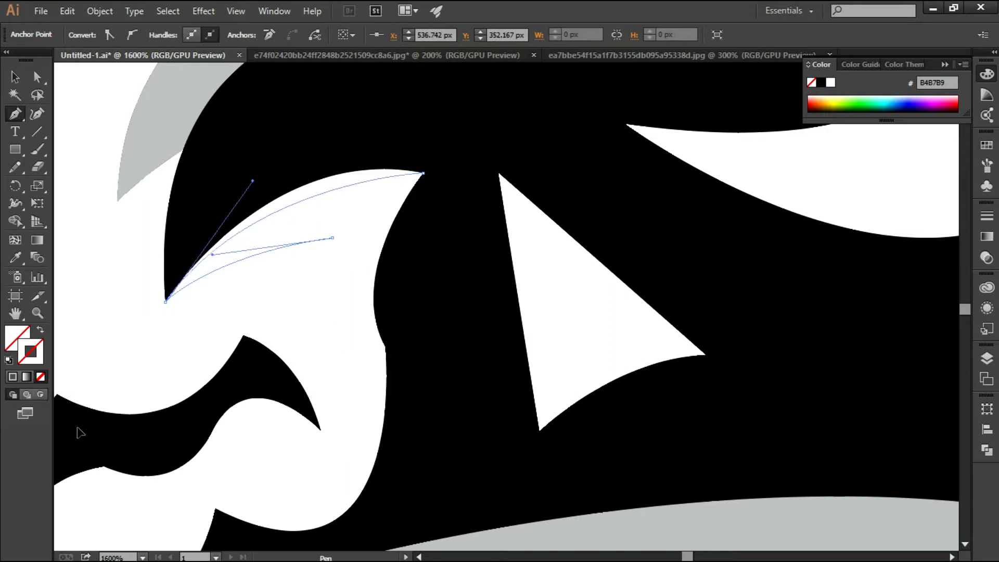
scroll(186, 469, left, 5)
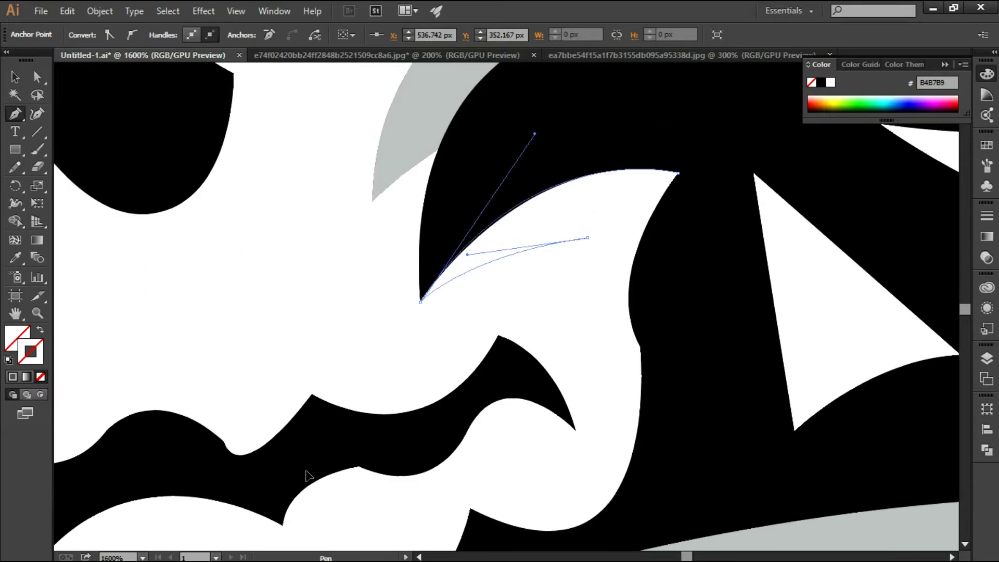
click(15, 77)
Step: Eyedrop the logo's grey into the cheek shadow, then deselect it
click(15, 257)
click(401, 130)
click(15, 77)
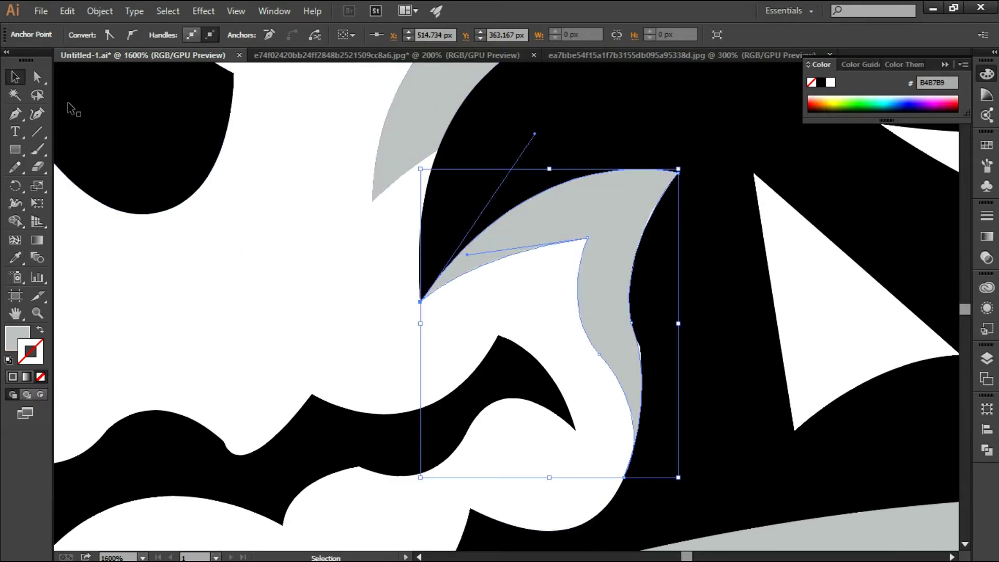
scroll(242, 244, down, 1)
scroll(242, 245, down, 1)
scroll(416, 339, down, 1)
click(646, 497)
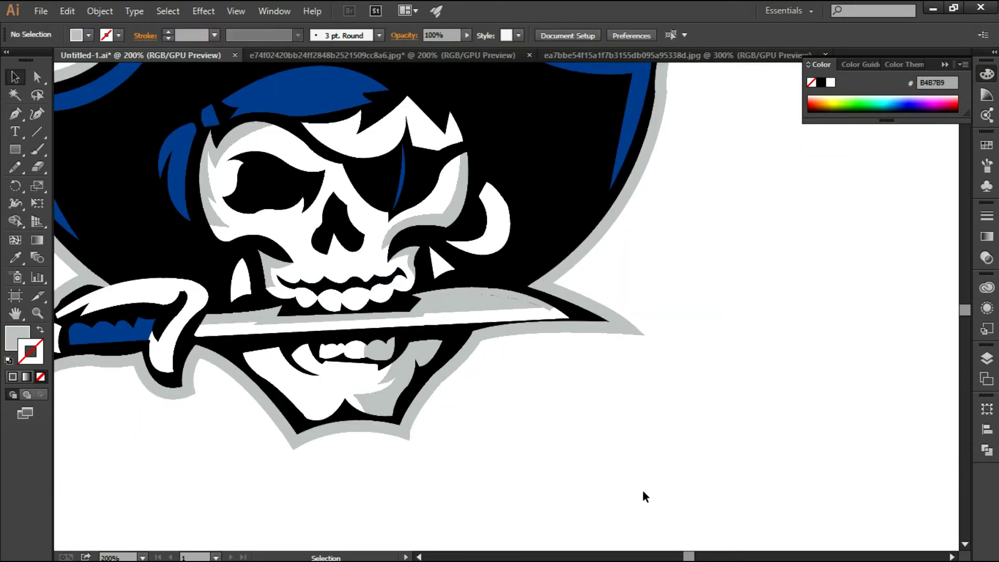
scroll(702, 333, up, 3)
scroll(306, 133, up, 1)
scroll(458, 284, up, 5)
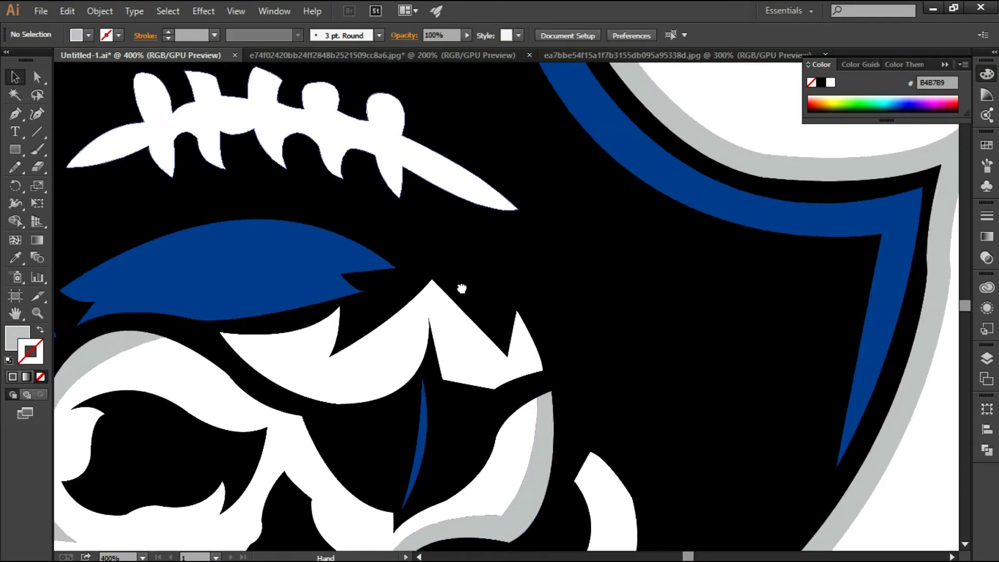
Step: Pen-draw a closed cutting shape over the skull's jagged top edge
click(14, 114)
drag(319, 267, 339, 327)
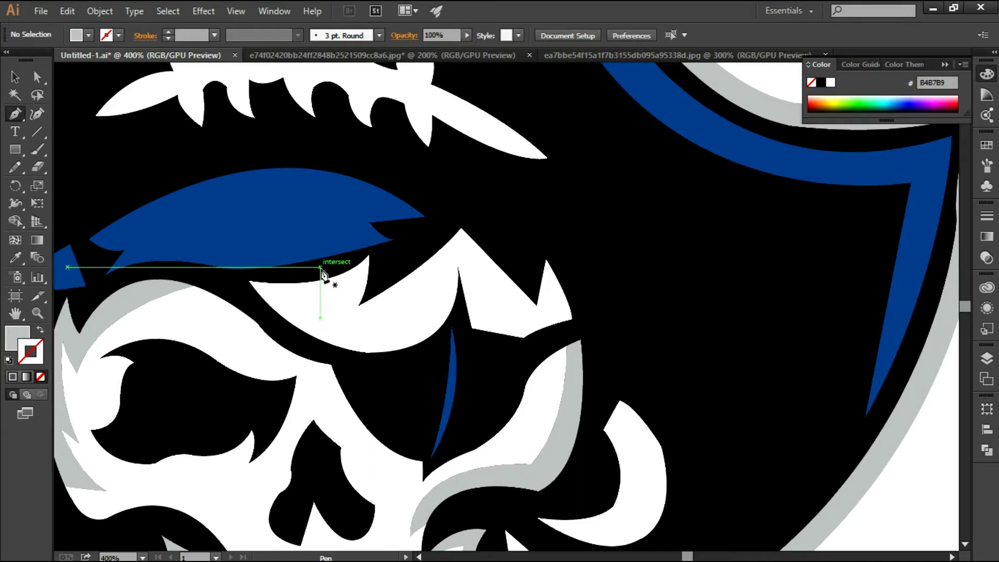
alt+click(336, 323)
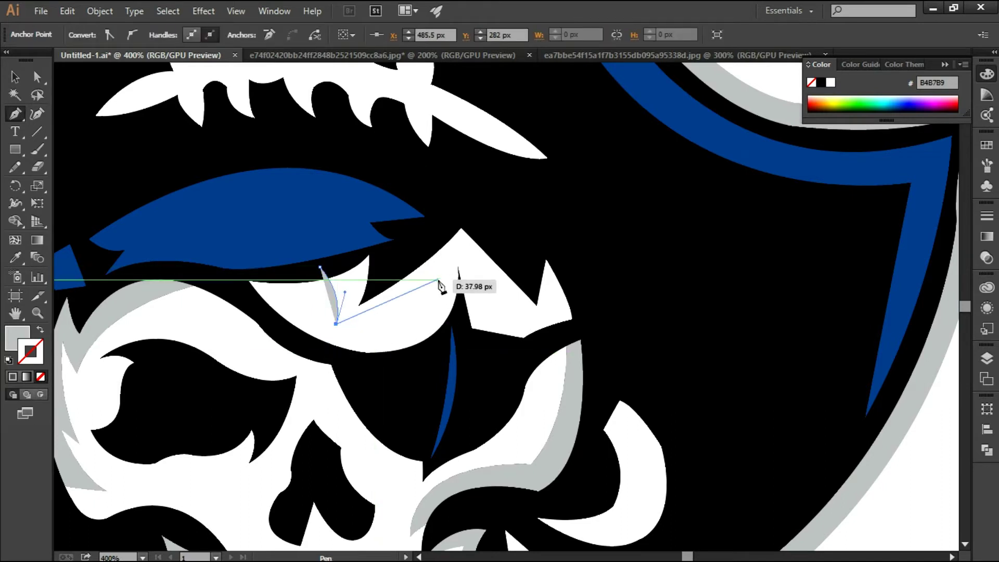
drag(438, 279, 463, 245)
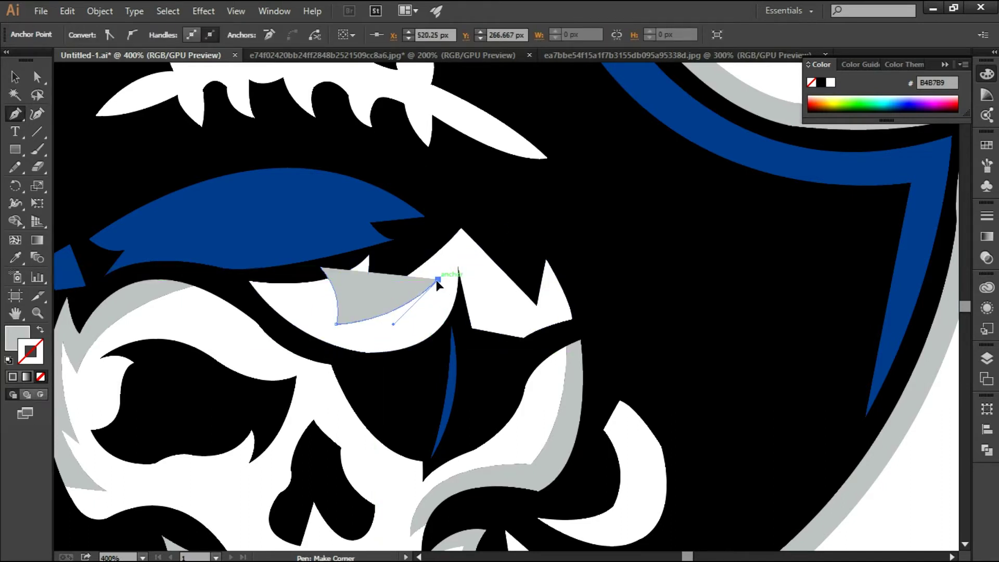
click(462, 244)
drag(515, 318, 539, 319)
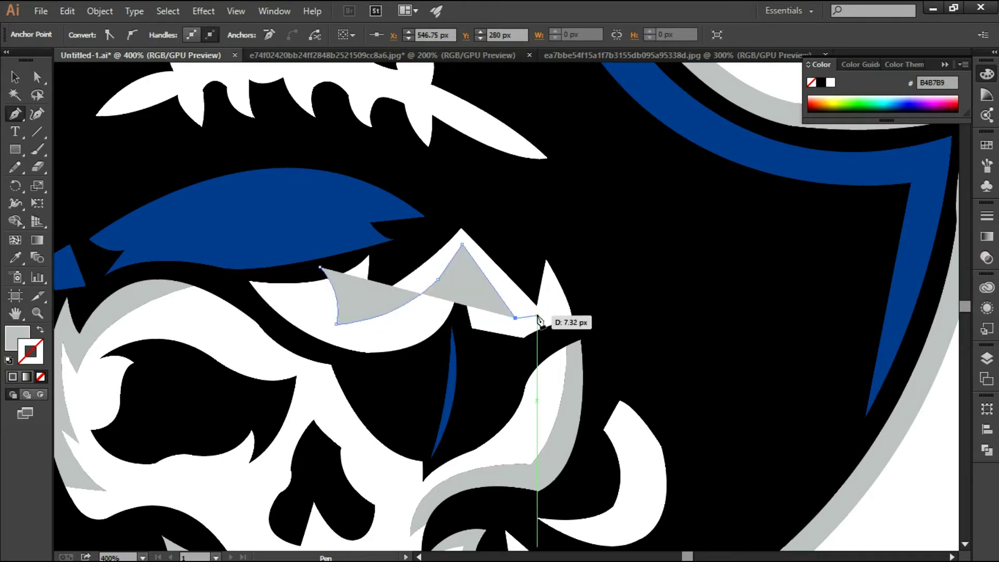
click(537, 318)
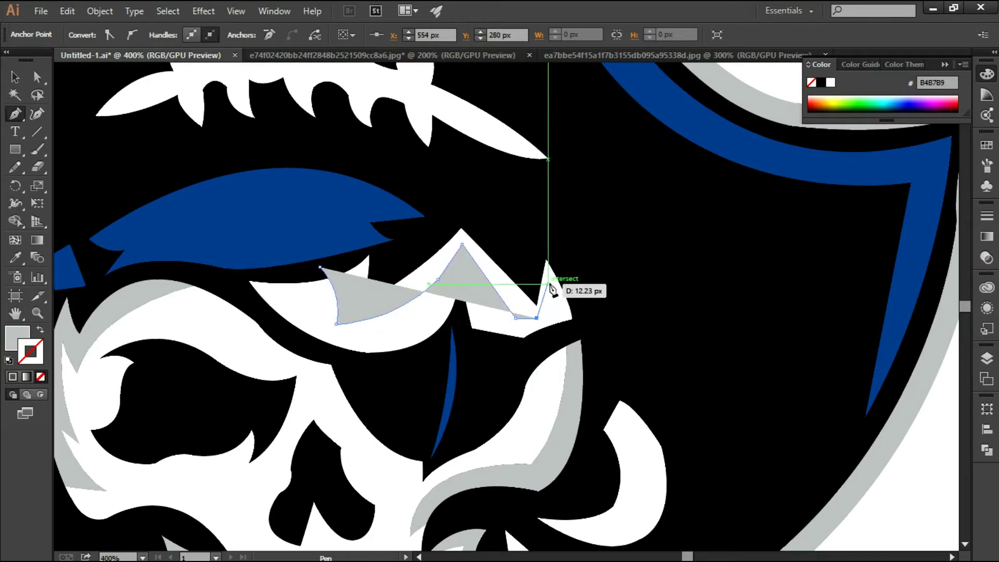
click(554, 311)
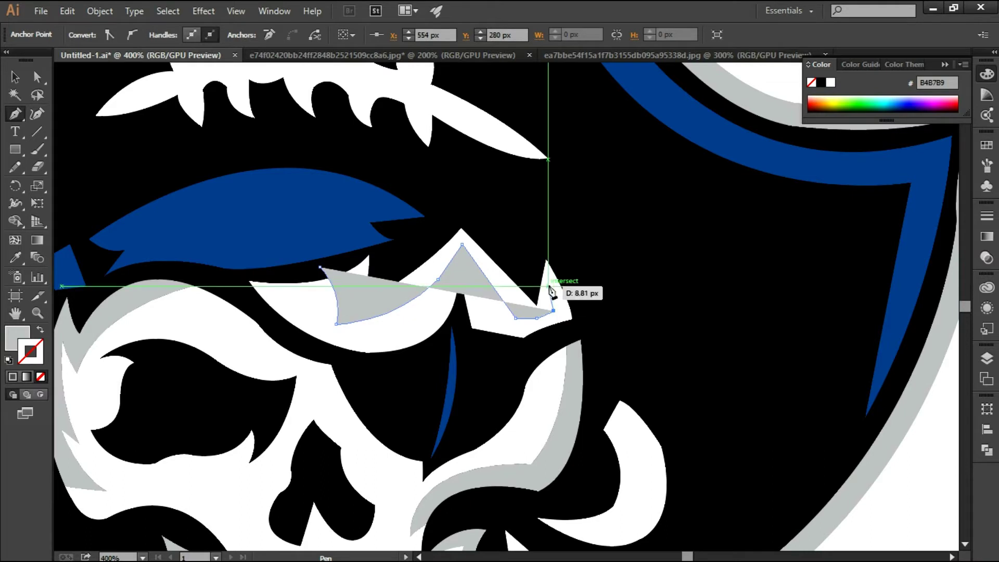
click(560, 241)
Step: Set the shape's fill to None, divide it with the white skull top, and ungroup
click(17, 78)
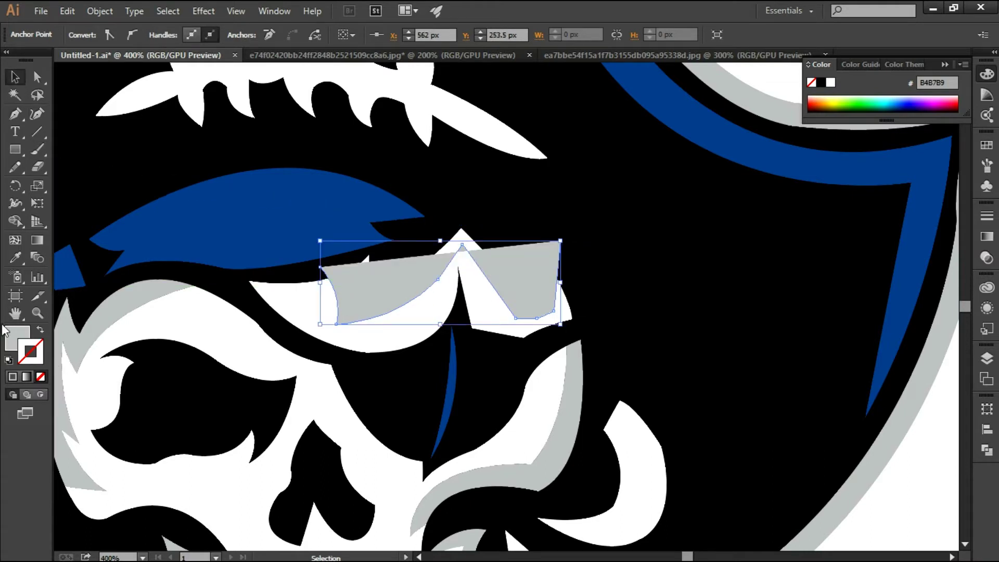
click(38, 379)
shift+click(520, 323)
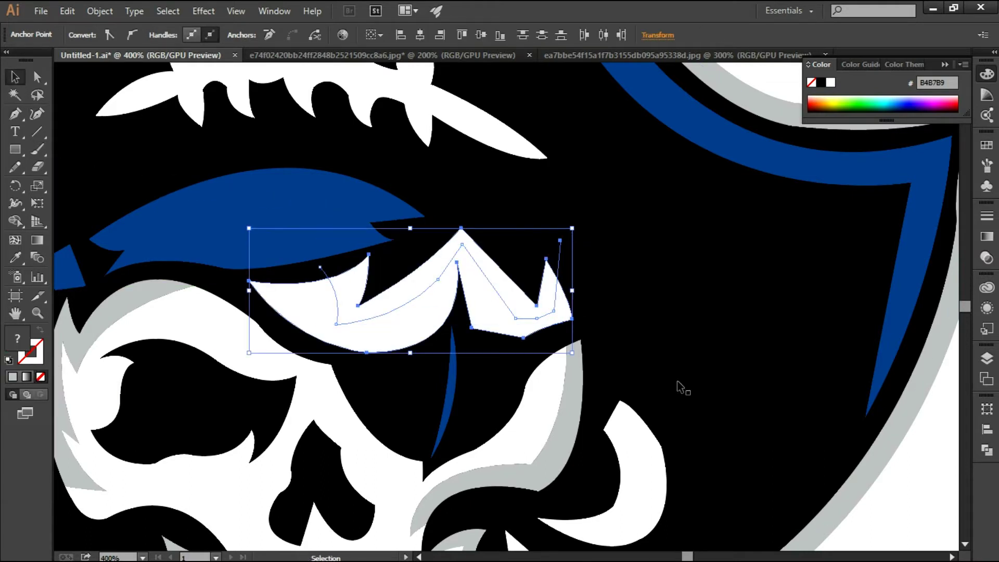
click(987, 449)
click(818, 466)
right_click(406, 310)
click(468, 388)
Step: Eyedrop the logo's grey onto one divided skull-top piece, then deselect and zoom out
click(451, 260)
click(15, 257)
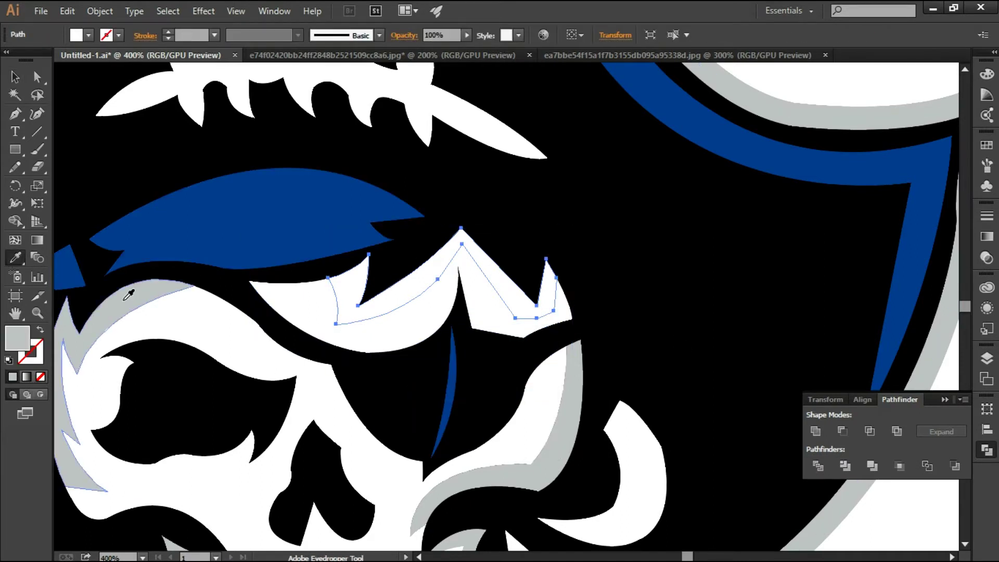
click(128, 290)
click(15, 77)
key(ctrl+shift+a)
key(ctrl+minus)
key(ctrl+minus)
Step: Give the knife handle's end cap the light grey shading colour via eyedropper
scroll(610, 303, down, 3)
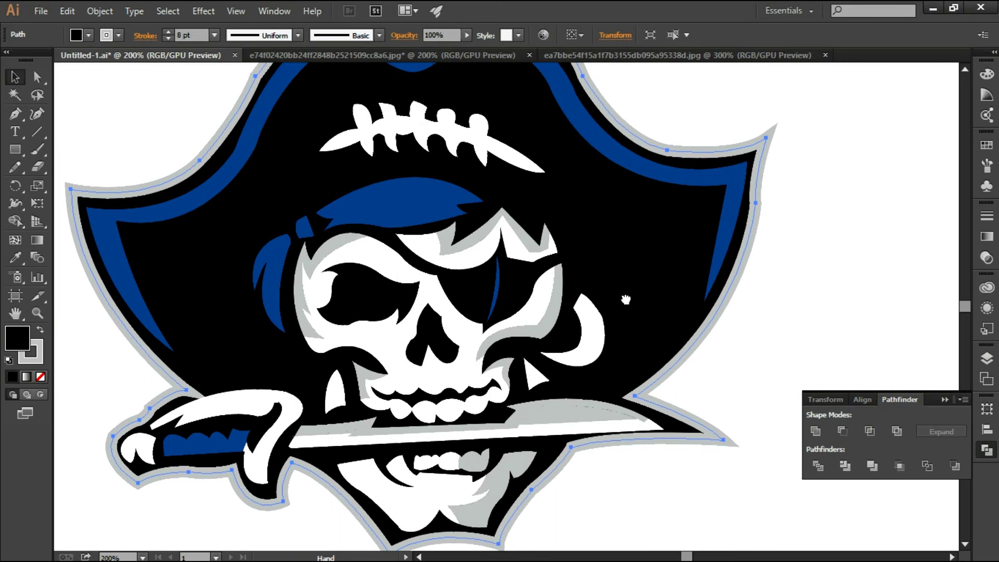
click(943, 401)
mouse_move(792, 277)
mouse_down()
mouse_move(829, 152)
mouse_move(825, 334)
mouse_move(834, 329)
mouse_move(842, 200)
mouse_up()
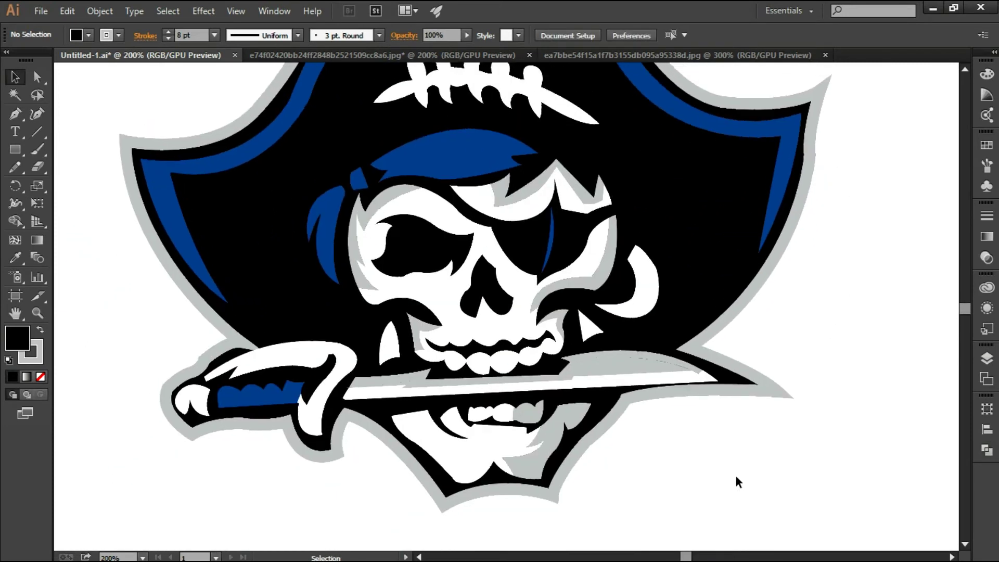
key(ctrl+plus)
key(ctrl+plus)
drag(592, 475, 618, 419)
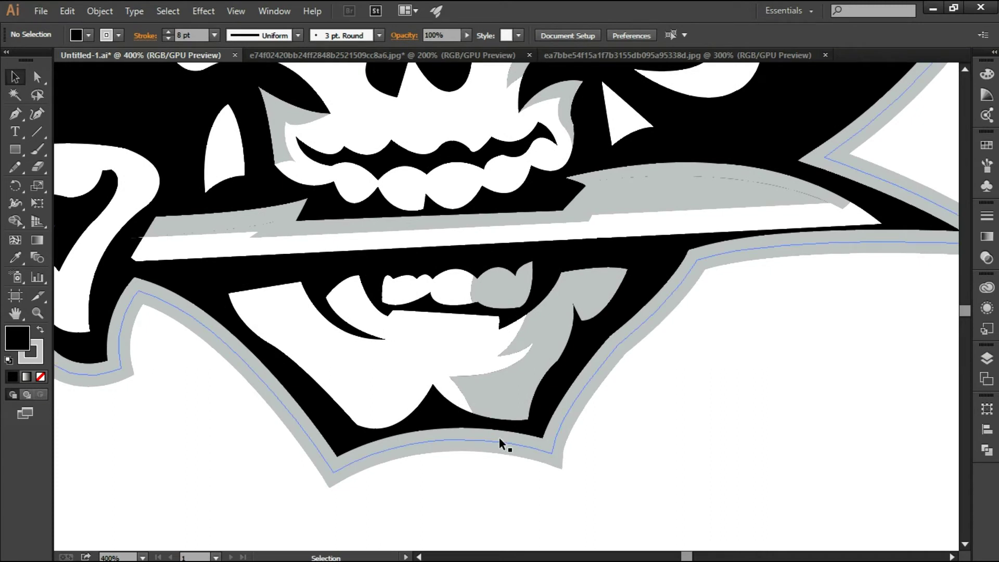
key(ctrl+minus)
key(ctrl+minus)
key(ctrl+minus)
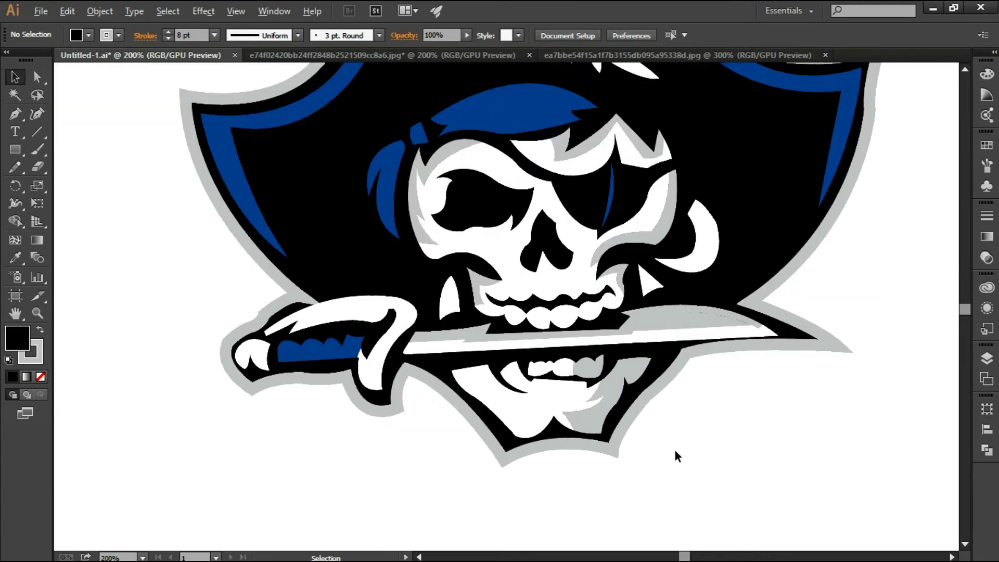
drag(756, 341, 672, 379)
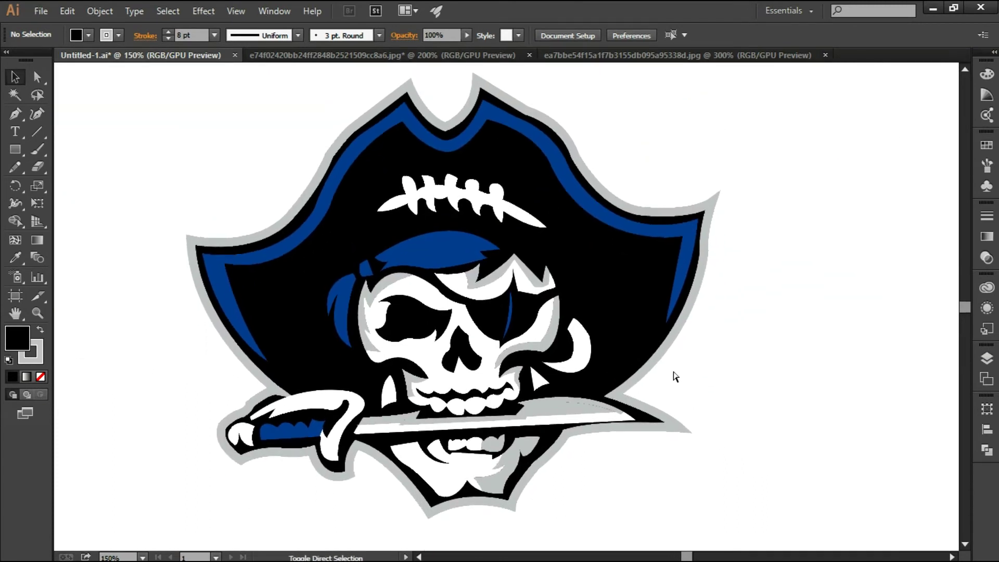
scroll(212, 464, up, 1)
click(249, 426)
key(i)
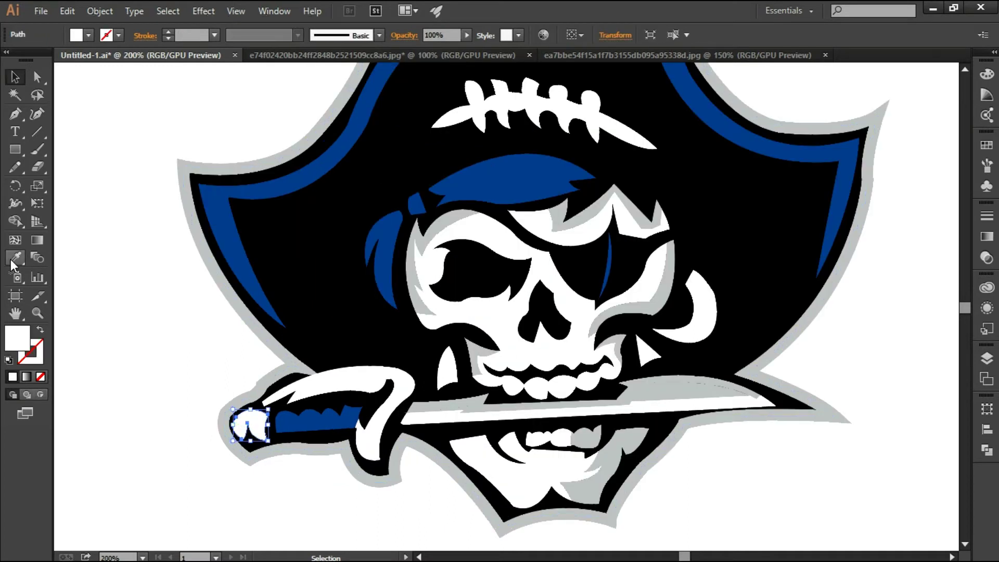
click(588, 487)
Step: Add a small white ellipse highlight on the grey handle cap
drag(16, 154, 107, 183)
alt+scroll(205, 377, up, 4)
scroll(223, 252, down, 3)
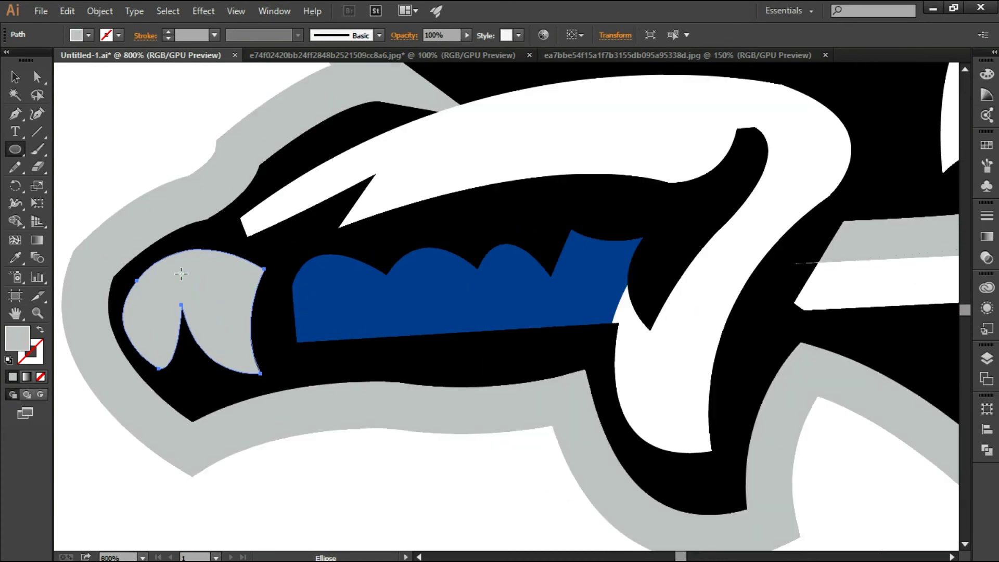
drag(172, 267, 193, 289)
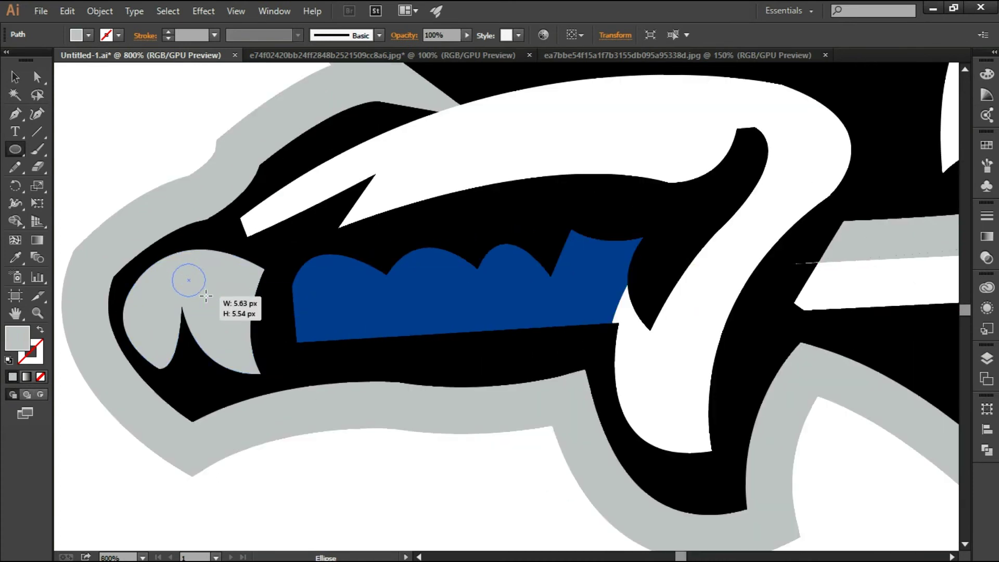
click(18, 262)
click(190, 145)
key(v)
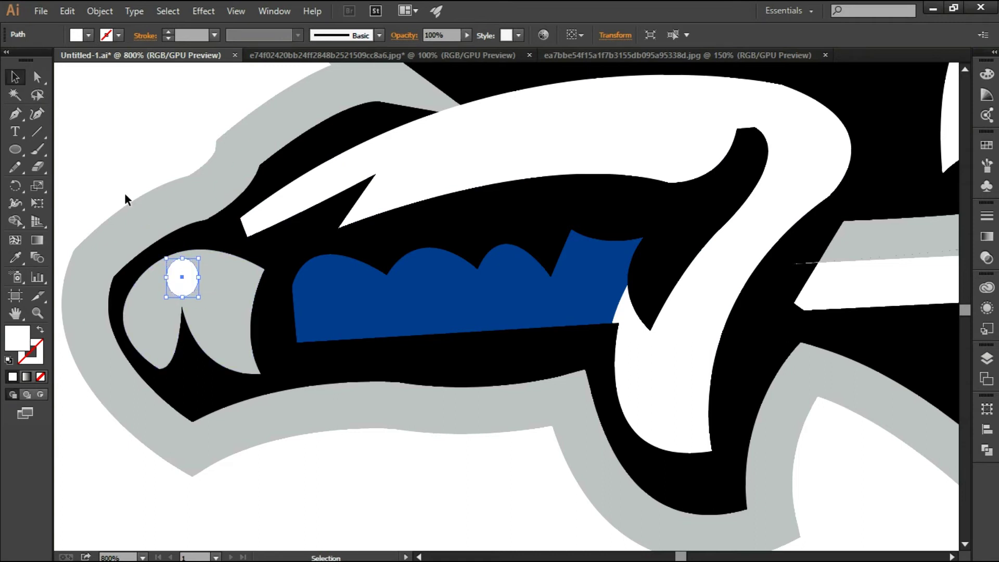
key(ctrl+shift+a)
alt+scroll(348, 478, down, 2)
alt+scroll(348, 477, down, 2)
alt+scroll(356, 475, up, 2)
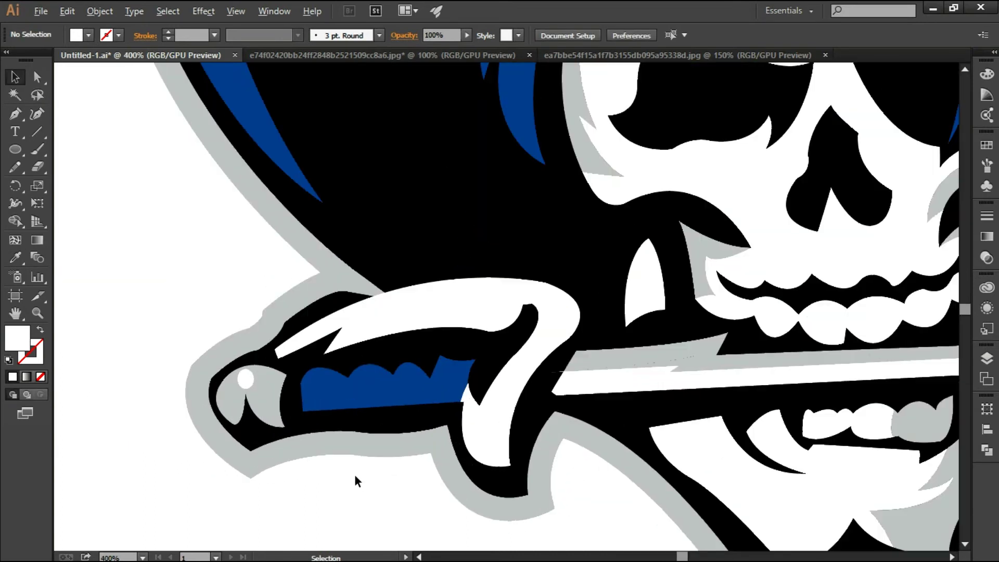
click(247, 376)
Step: Pen-draw a curved cutting path across the earring crescent
click(139, 295)
alt+scroll(138, 295, down, 3)
mouse_move(431, 517)
mouse_down()
mouse_move(567, 428)
mouse_move(584, 446)
mouse_move(600, 415)
mouse_move(587, 448)
mouse_up()
alt+scroll(595, 455, up, 2)
alt+scroll(602, 262, up, 1)
key(p)
click(543, 193)
drag(573, 306, 536, 358)
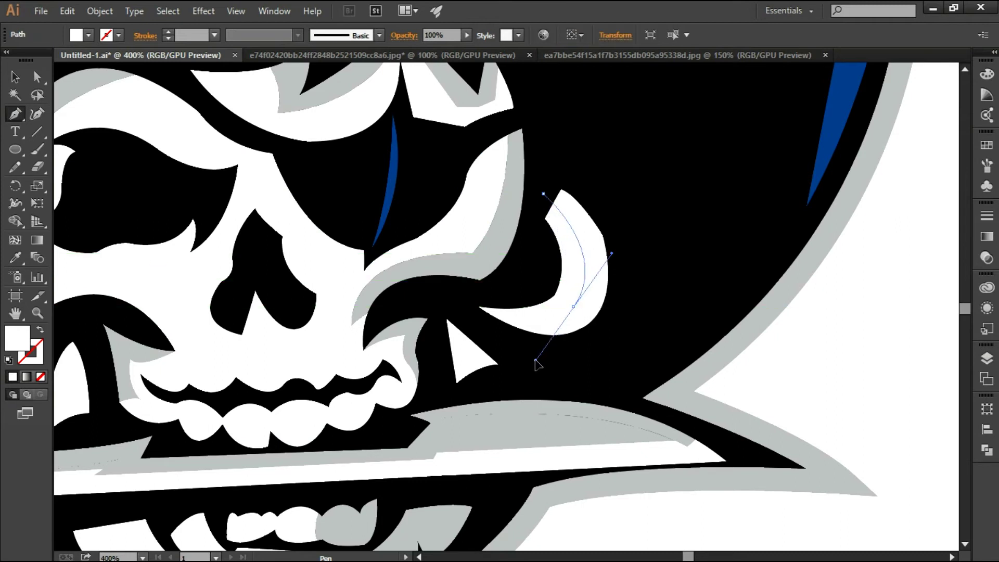
mouse_move(573, 306)
mouse_down()
mouse_move(436, 311)
mouse_move(467, 296)
mouse_move(406, 223)
mouse_move(614, 341)
mouse_up()
Step: Remove the path's fill, divide the crescent along it, and ungroup the pieces
click(40, 377)
click(14, 77)
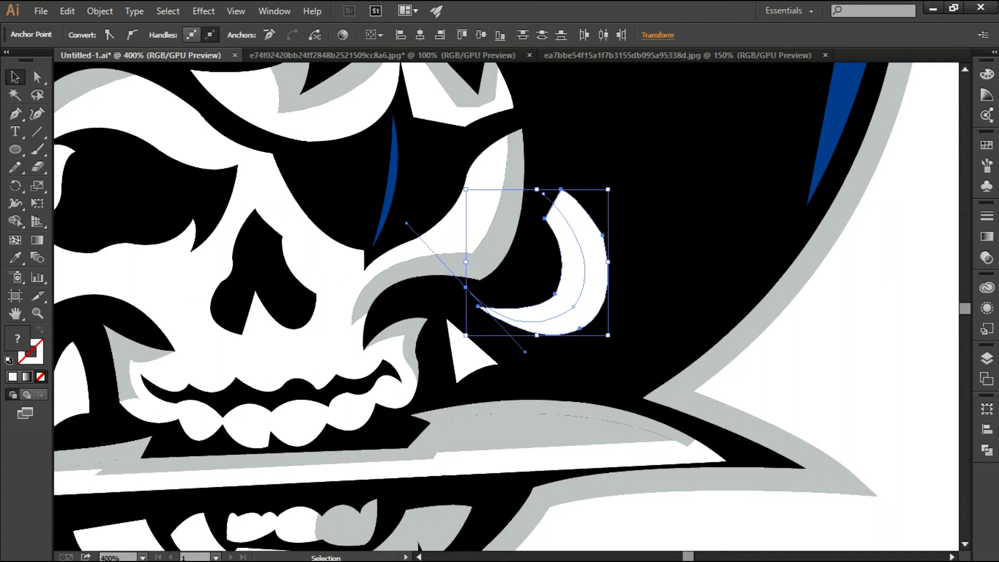
click(987, 451)
click(818, 466)
right_click(598, 283)
click(664, 364)
key(ctrl+shift+a)
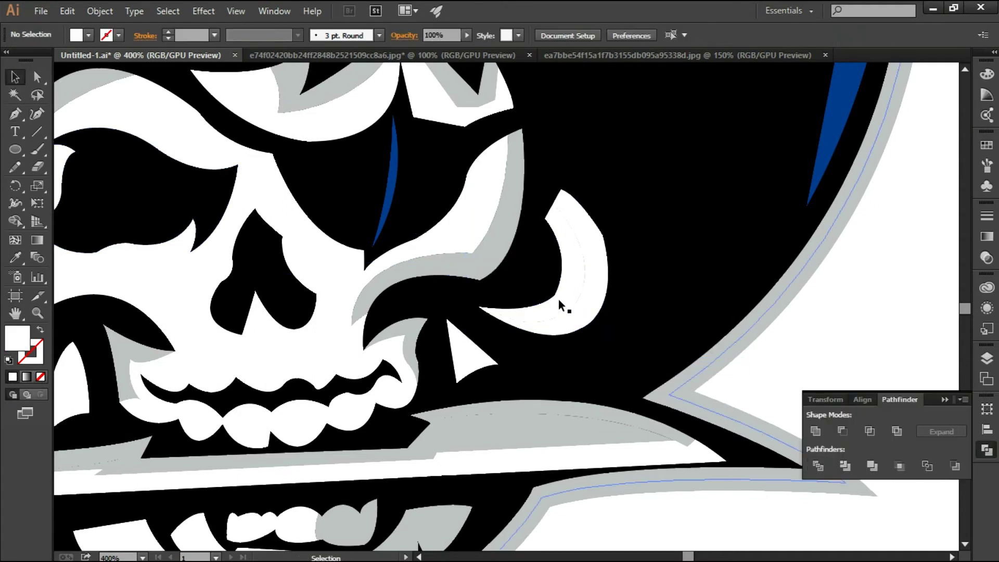
Step: Colour the crescent's outer piece with the hat's blue, then deselect and zoom to 150%
click(565, 307)
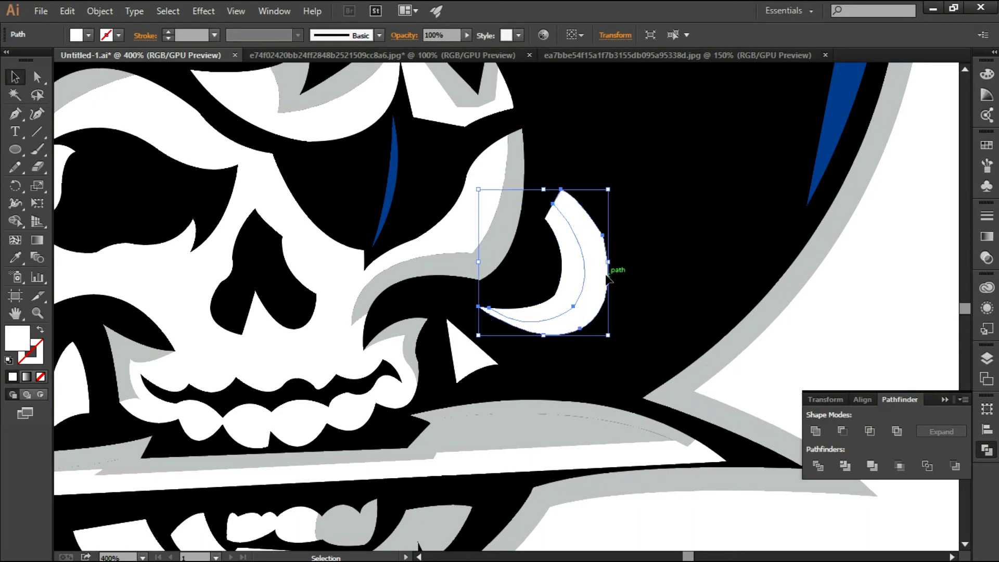
key(i)
key(ctrl+minus)
key(ctrl+minus)
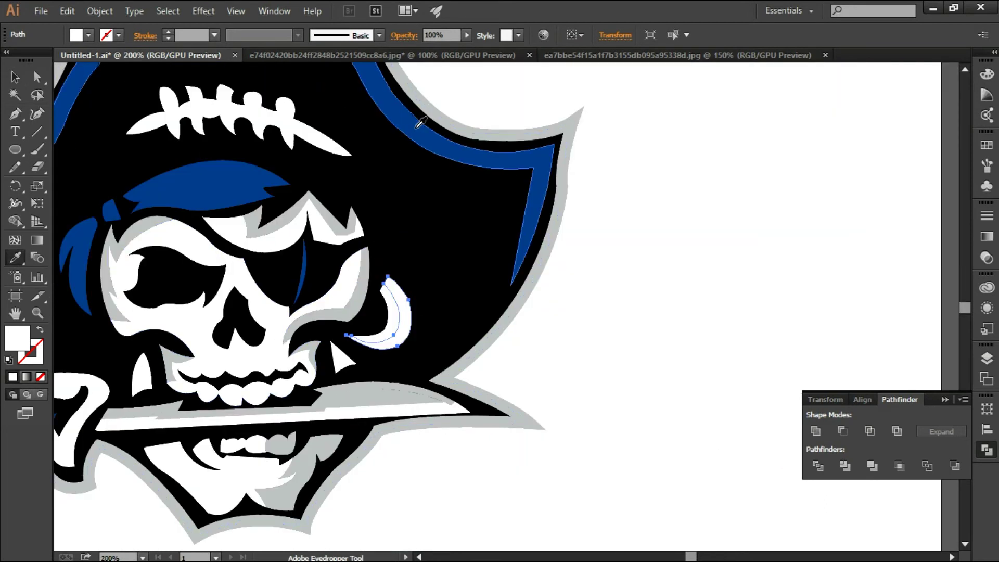
click(417, 127)
click(22, 78)
click(562, 361)
key(ctrl+0)
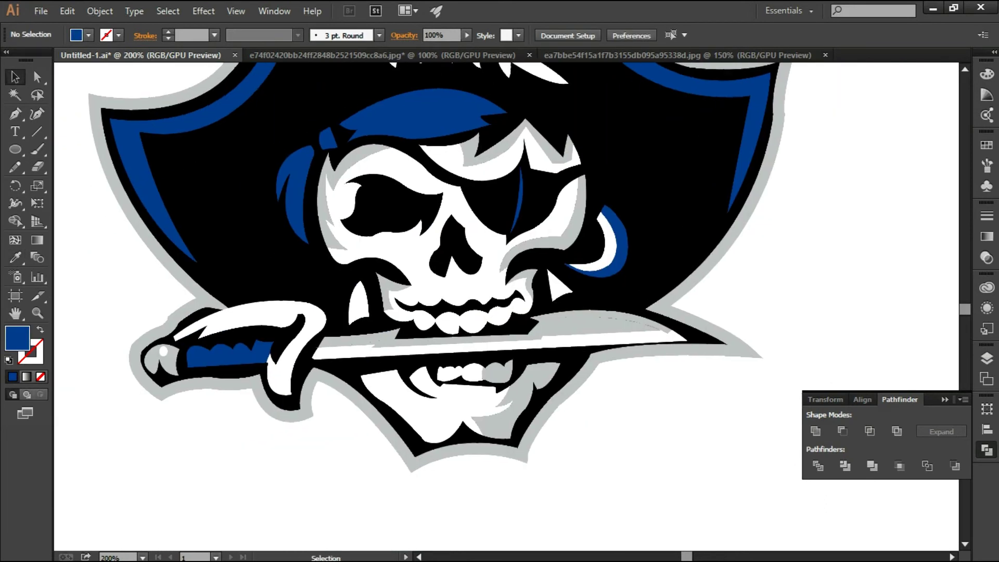
key(ctrl+plus)
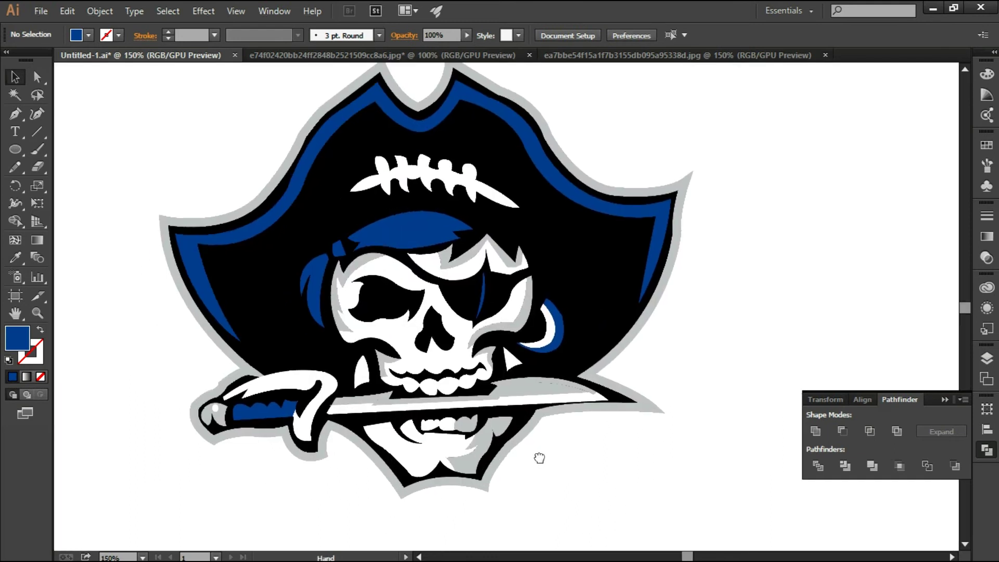
Step: Draw cutting paths through the left and right fangs with no stroke
scroll(411, 509, up, 3)
click(274, 278)
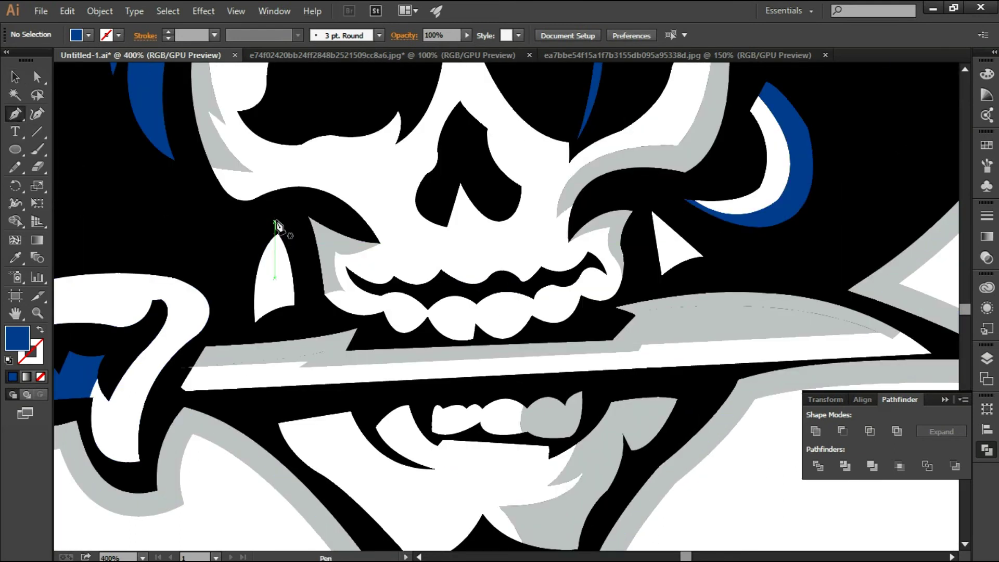
drag(285, 317, 302, 361)
drag(57, 368, 119, 381)
click(644, 202)
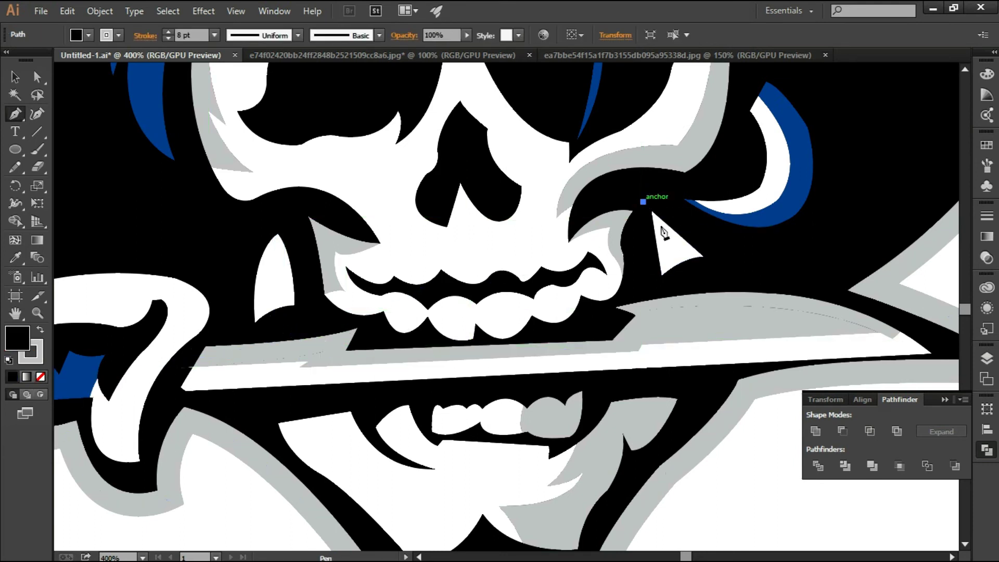
click(702, 291)
click(29, 358)
key(slash)
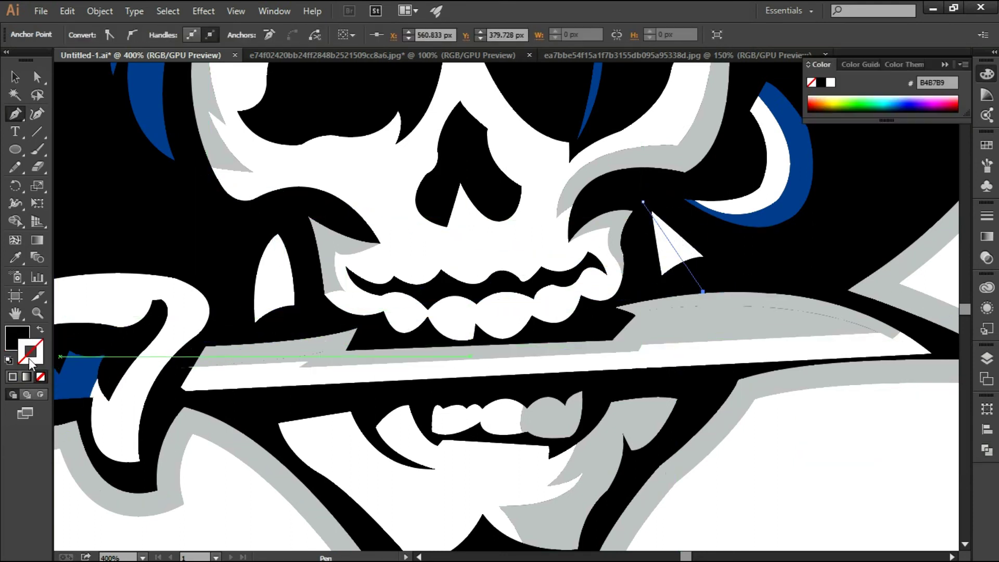
Step: Select the cut paths with the fangs and apply Pathfinder Divide
ctrl+click(109, 271)
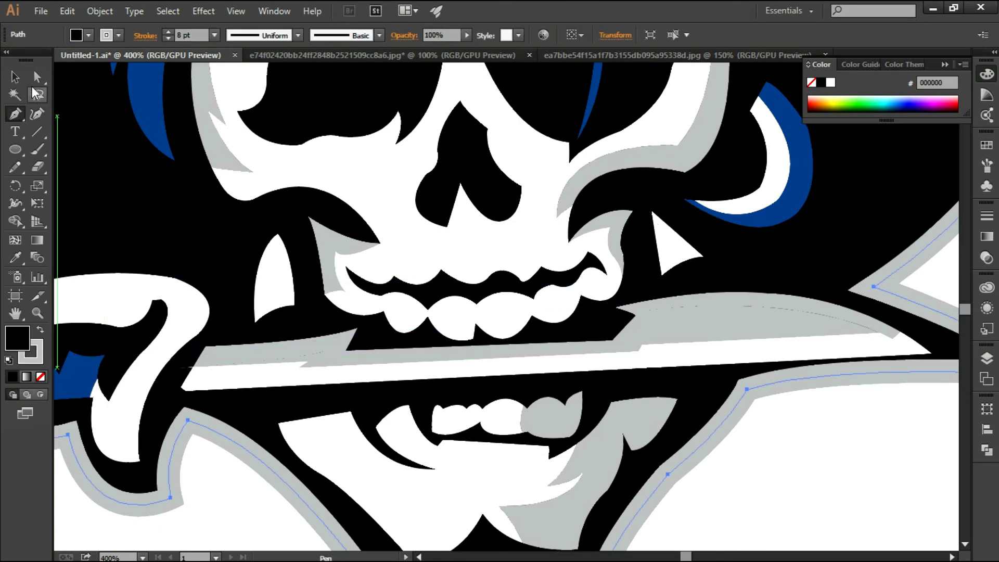
shift+click(672, 245)
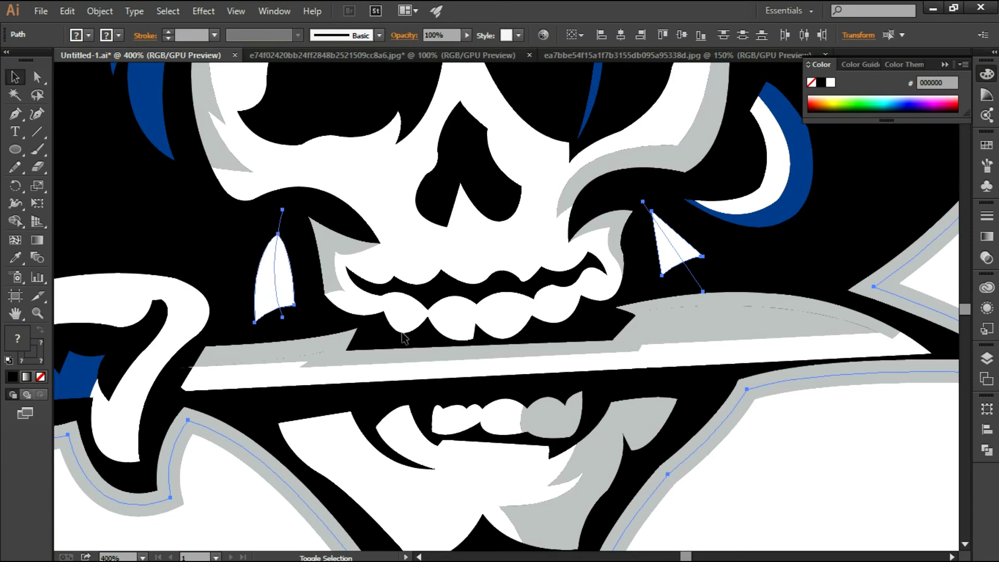
key(ctrl+shift+F9)
click(818, 466)
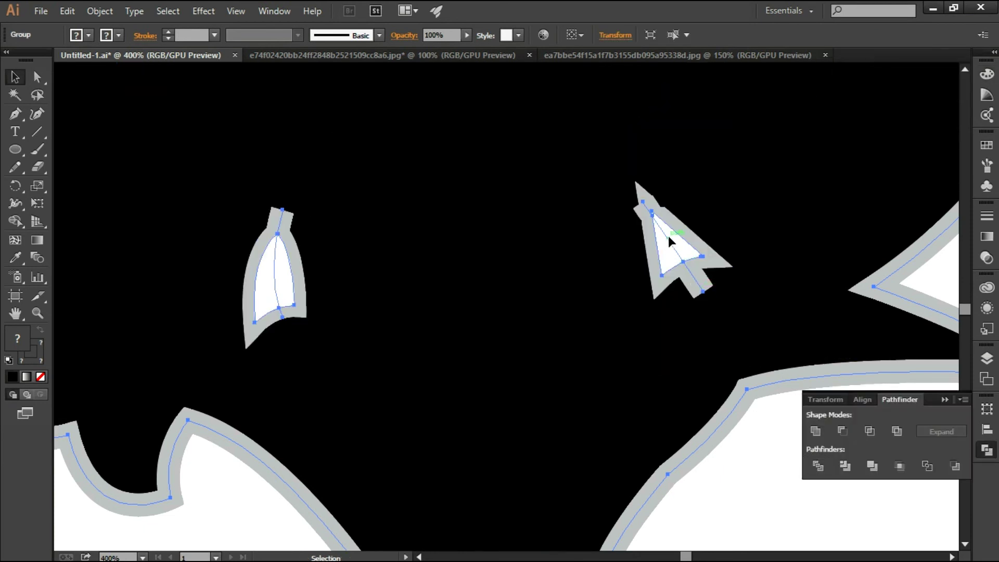
key(ctrl+1)
key(ctrl+z)
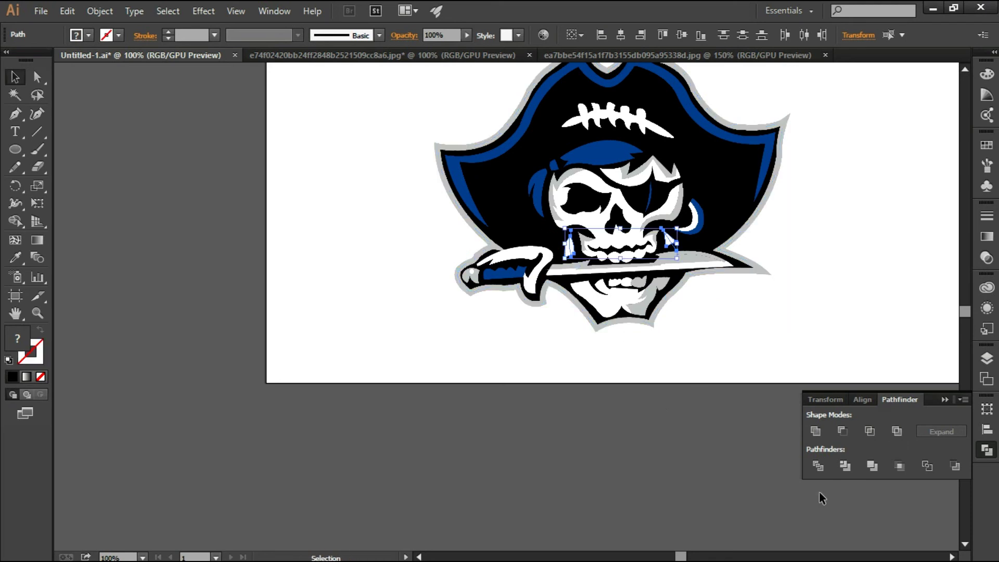
Step: Ungroup the divided fang pieces so they can be coloured separately
click(818, 465)
scroll(663, 285, up, 3)
right_click(671, 136)
click(707, 221)
click(766, 360)
Step: Colour the outer fang pieces with the hat's blue using the eyedropper
click(677, 140)
key(i)
click(182, 245)
scroll(500, 268, down, 3)
scroll(500, 268, up, 1)
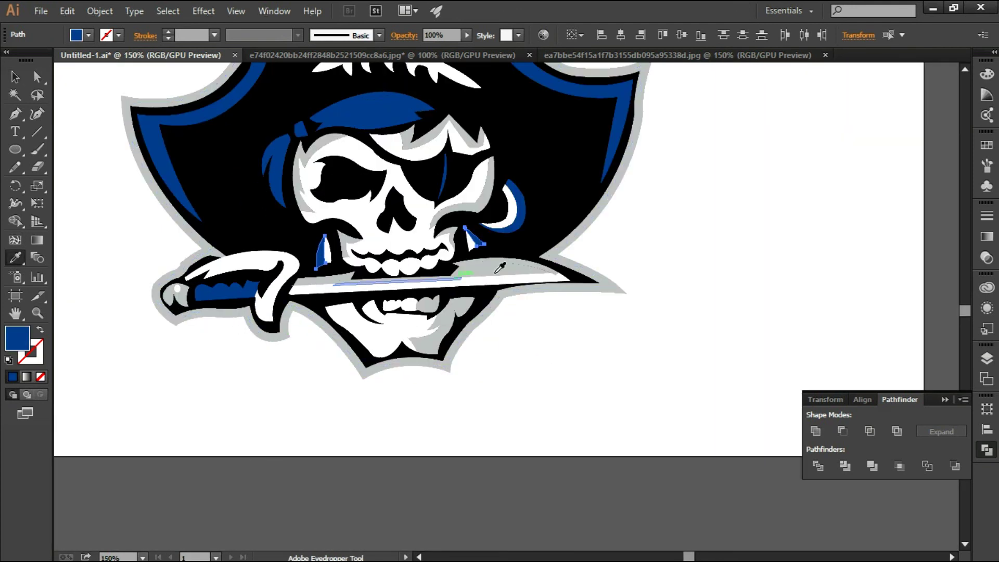
click(101, 260)
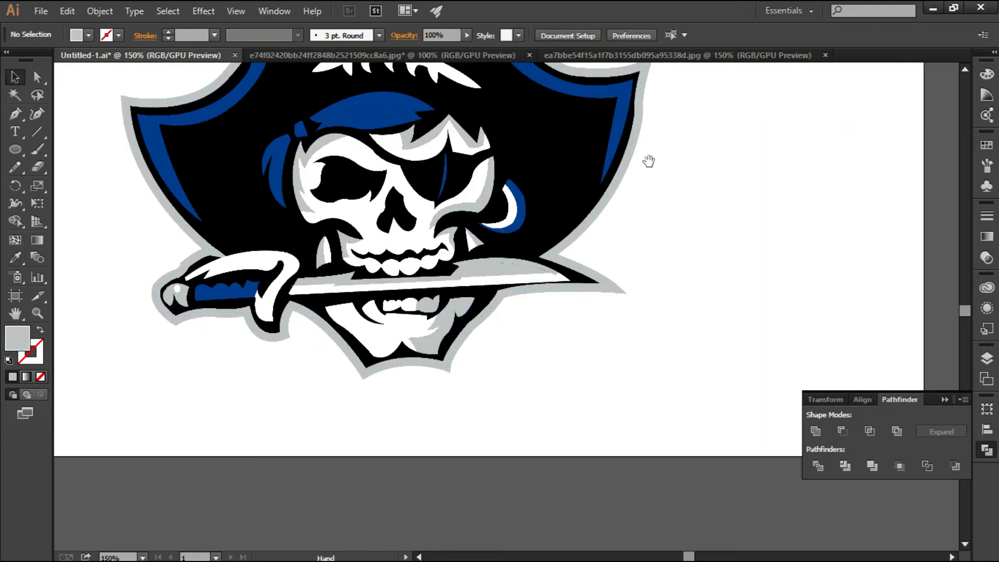
Step: Scale the whole pirate logo up to fill the artboard and centre it
scroll(647, 161, up, 2)
scroll(747, 223, down, 2)
scroll(746, 218, up, 1)
scroll(718, 217, right, 2)
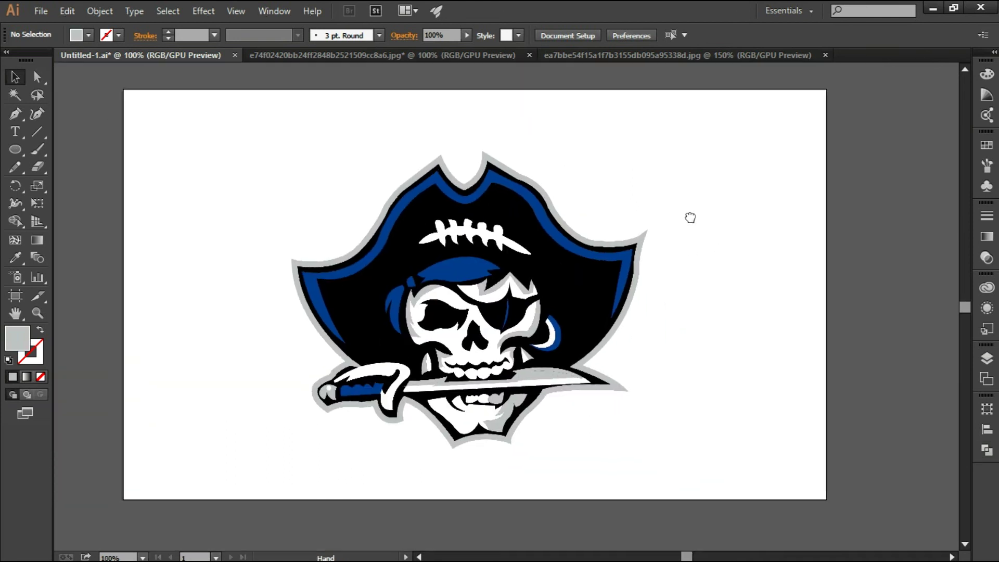
drag(576, 379, 748, 479)
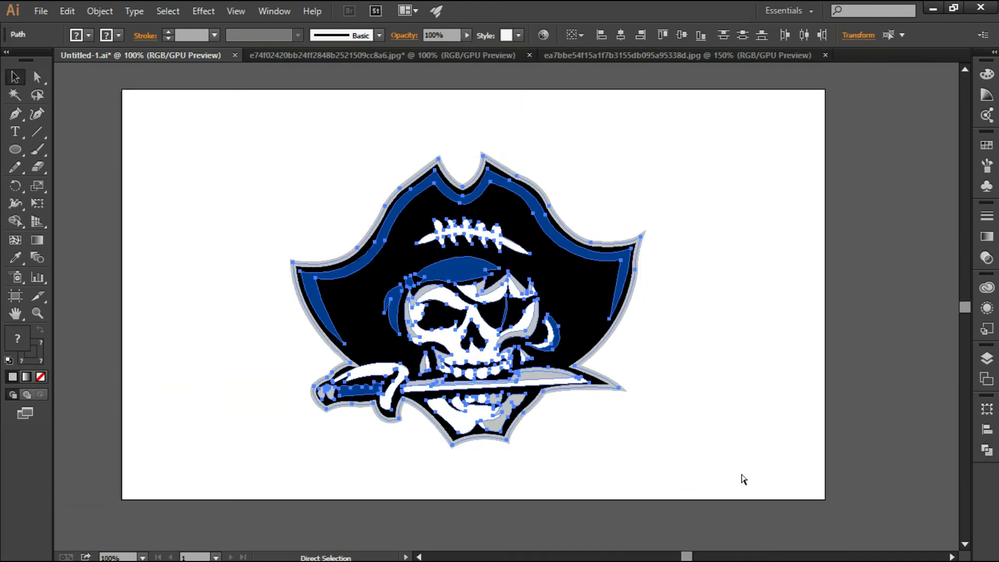
drag(642, 445, 703, 488)
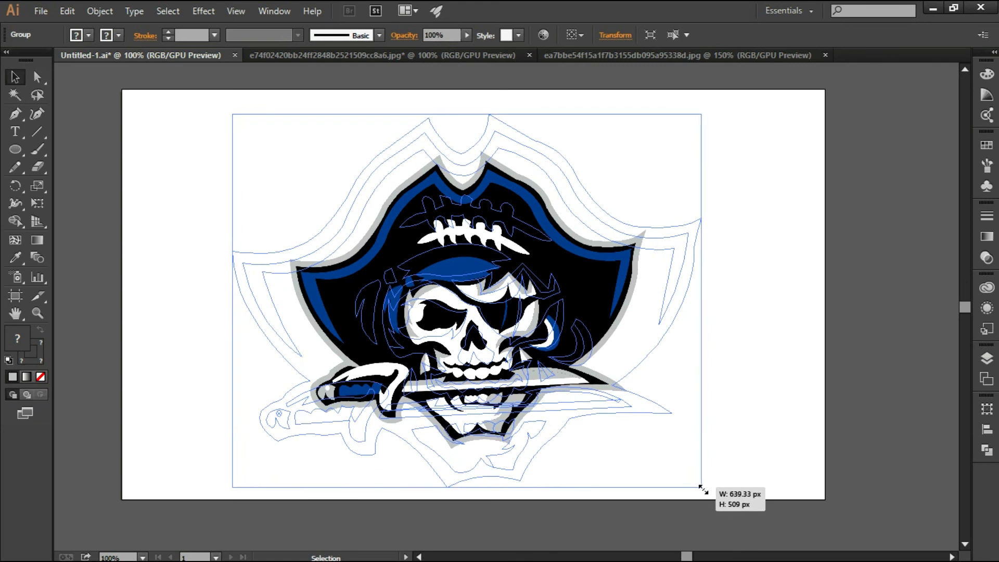
drag(494, 348, 487, 335)
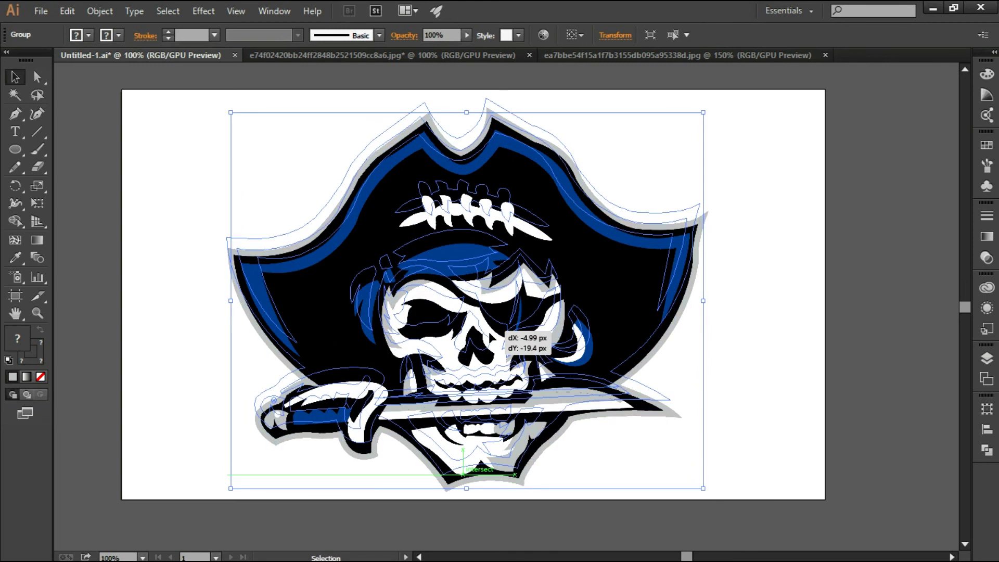
click(755, 367)
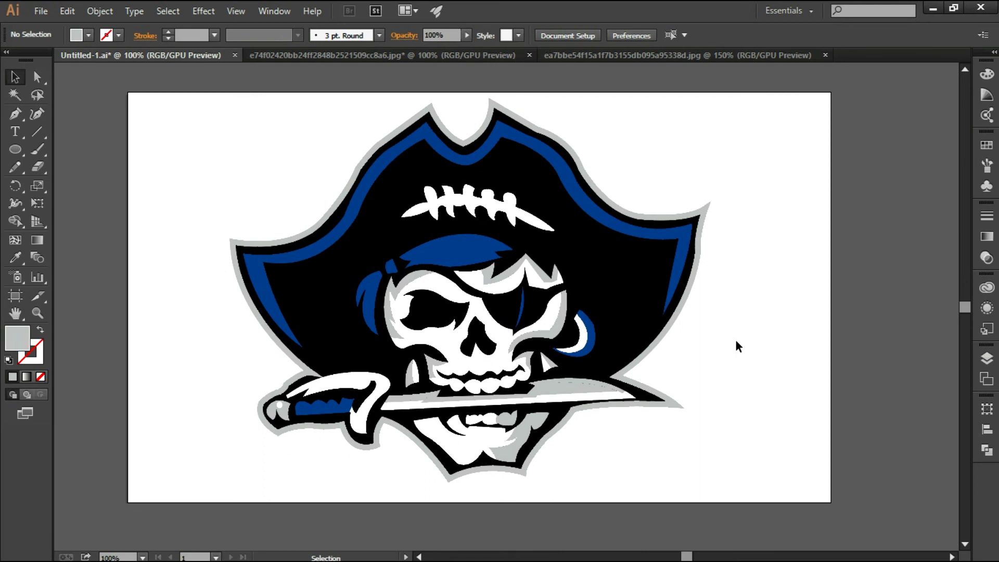